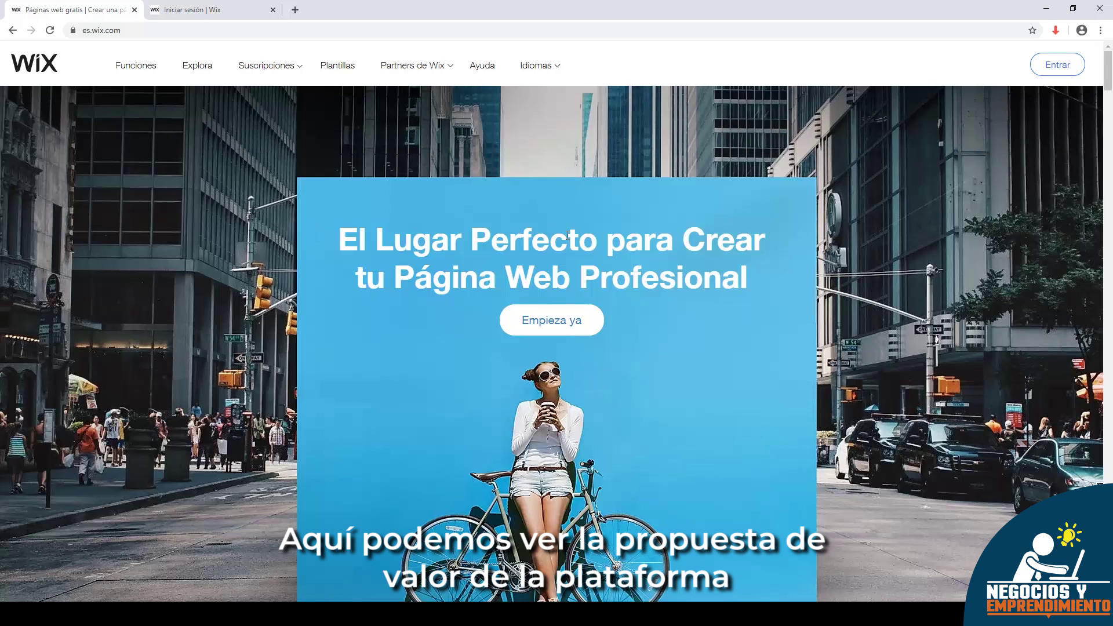
- From the footer's Tienda Online page, choose Crea tu tienda online to reach the sign-up form
click(1105, 142)
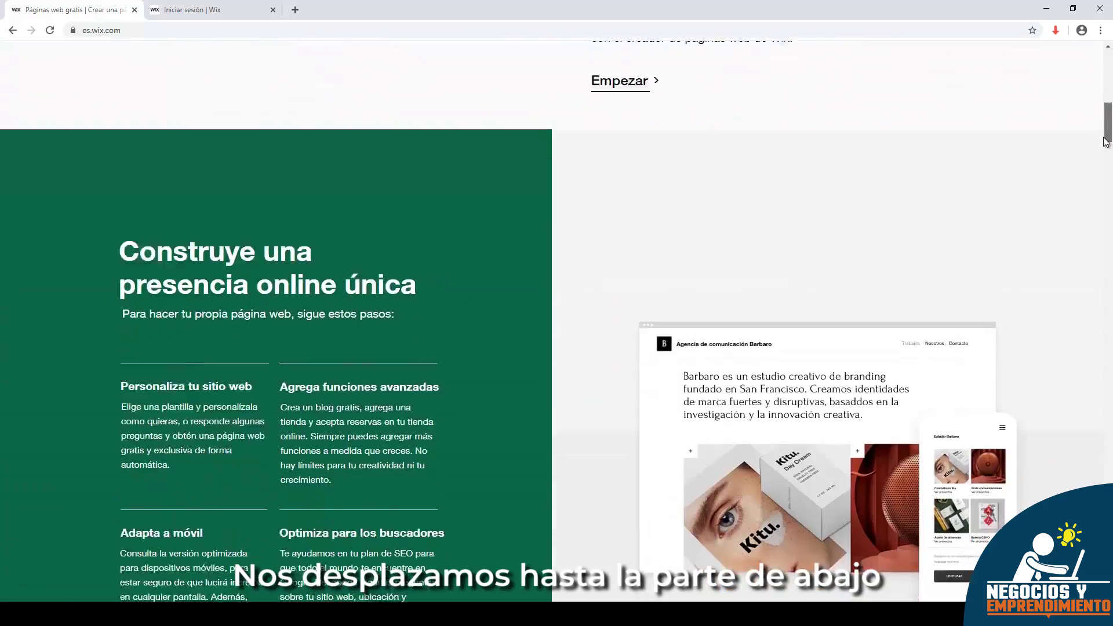
drag(1105, 141, 1105, 600)
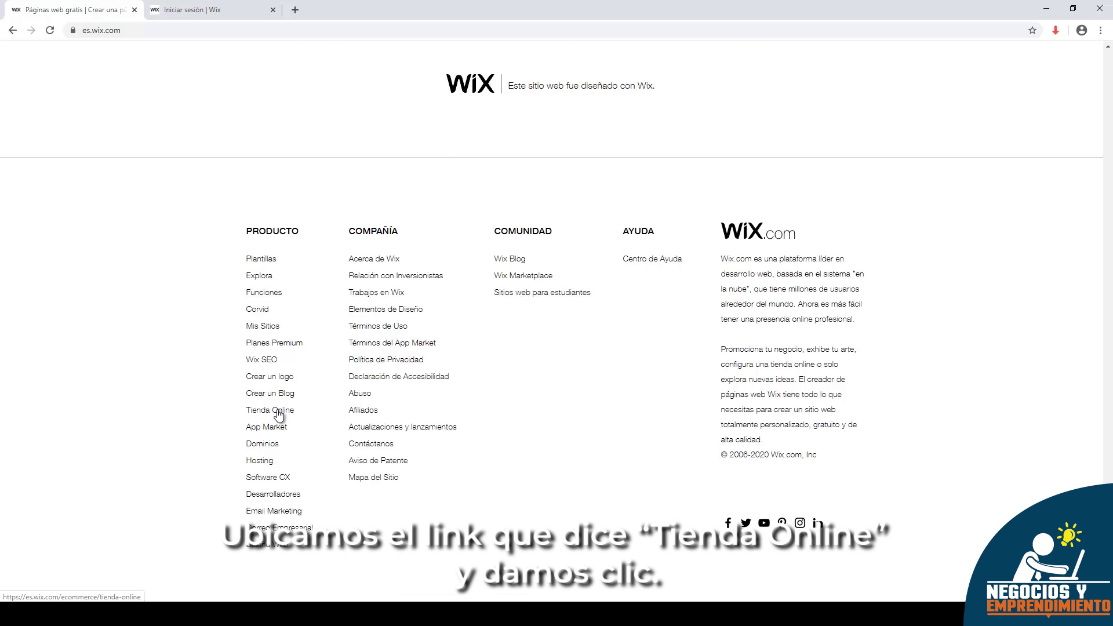
click(277, 411)
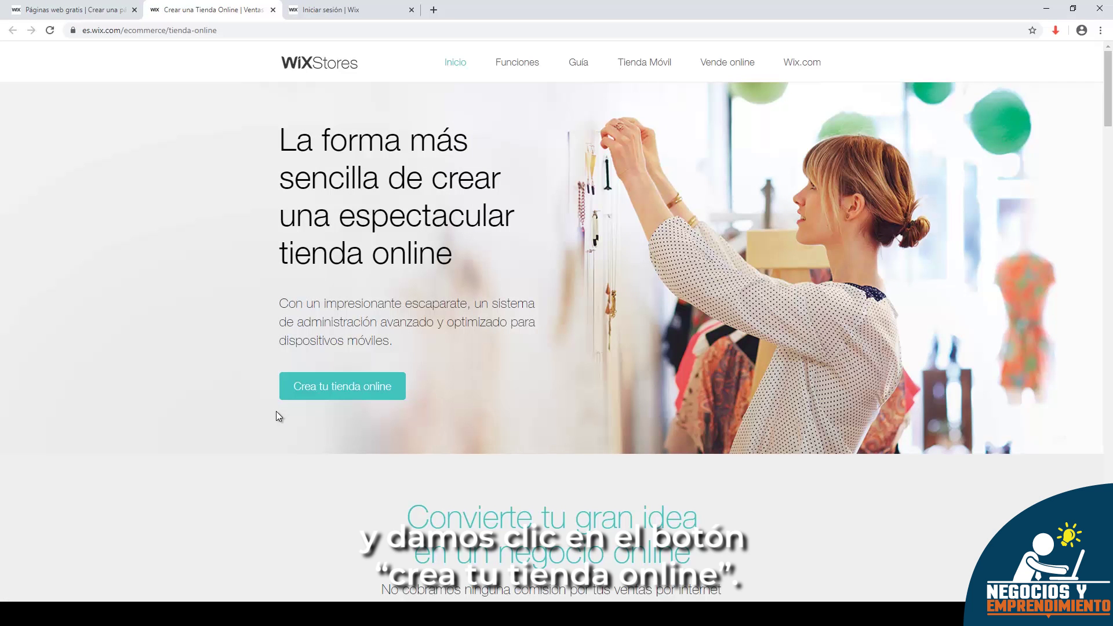
click(346, 389)
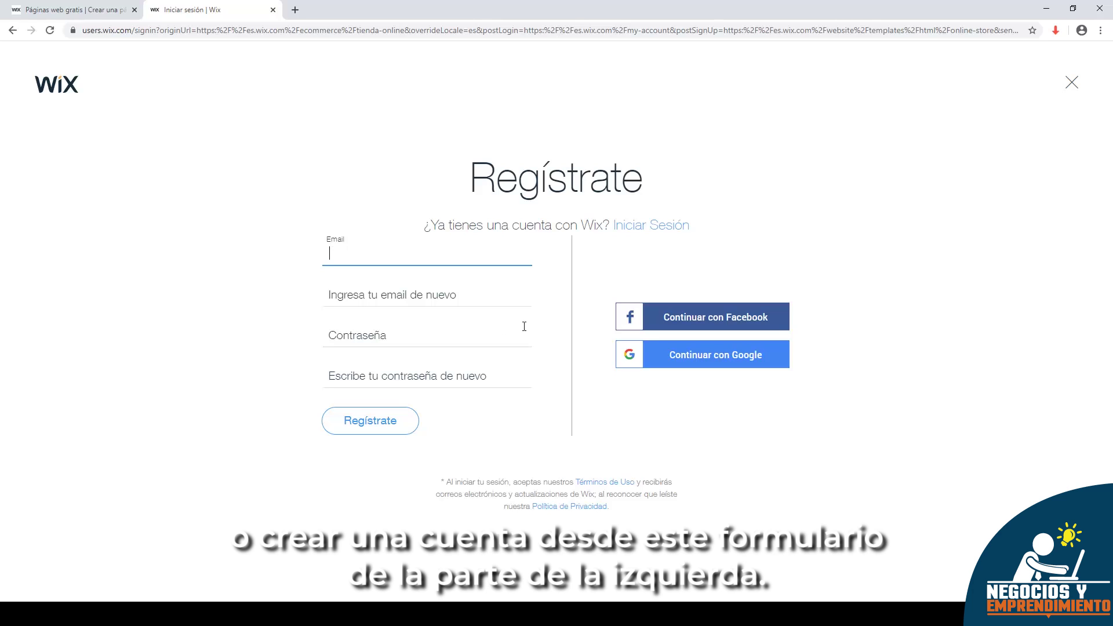
- Enter the account email address twice and a password twice, then submit Regístrate
click(471, 299)
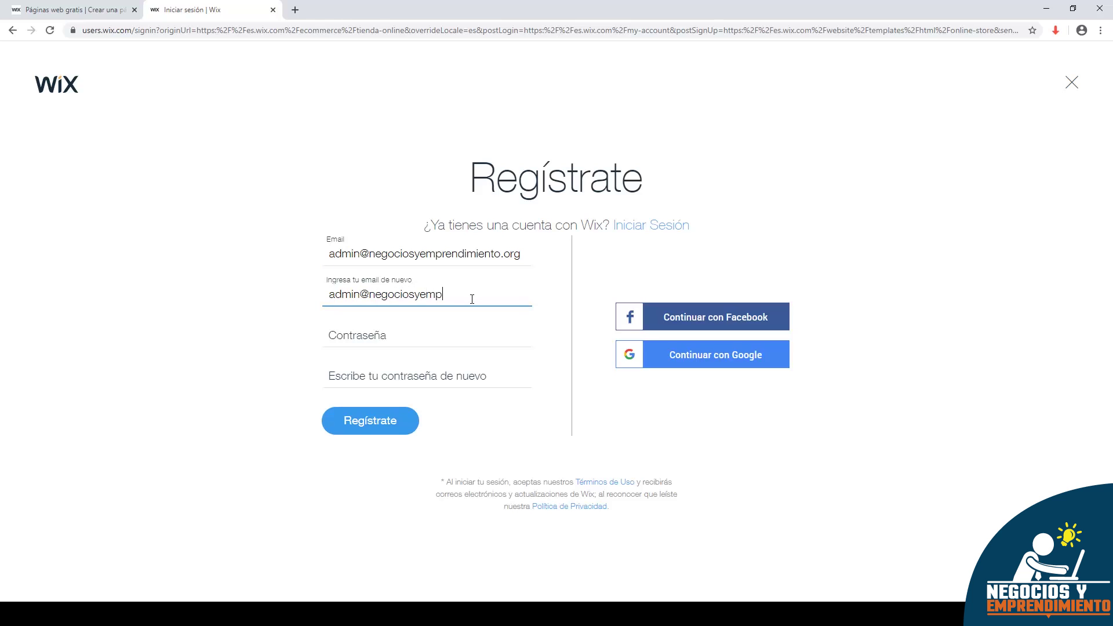
key(Tab)
text(*************)
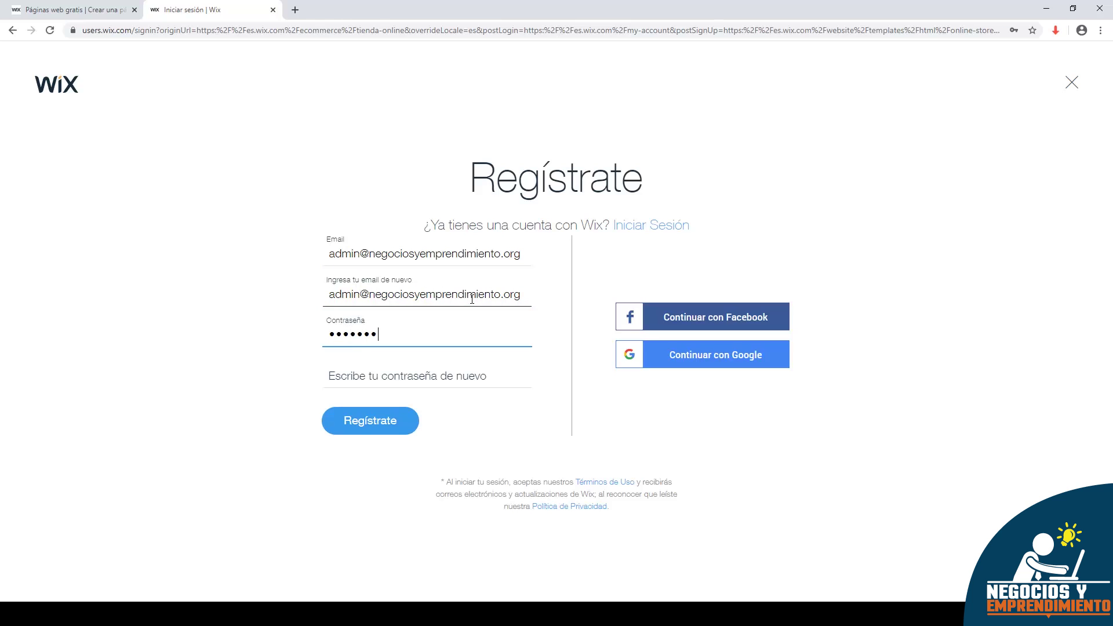
key(Tab)
text(*************)
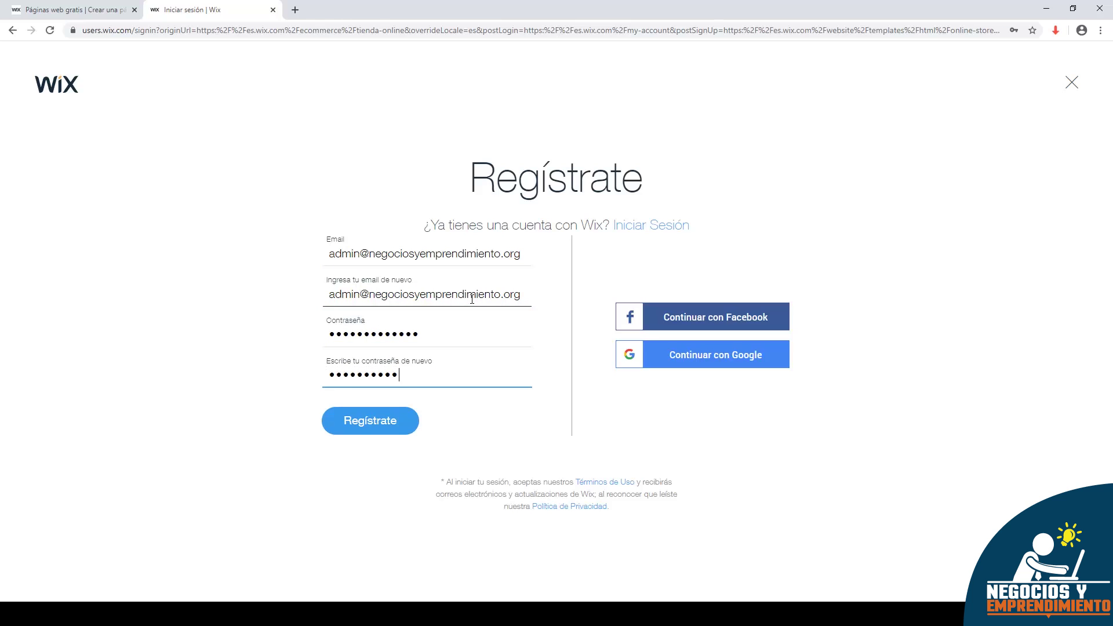
click(367, 425)
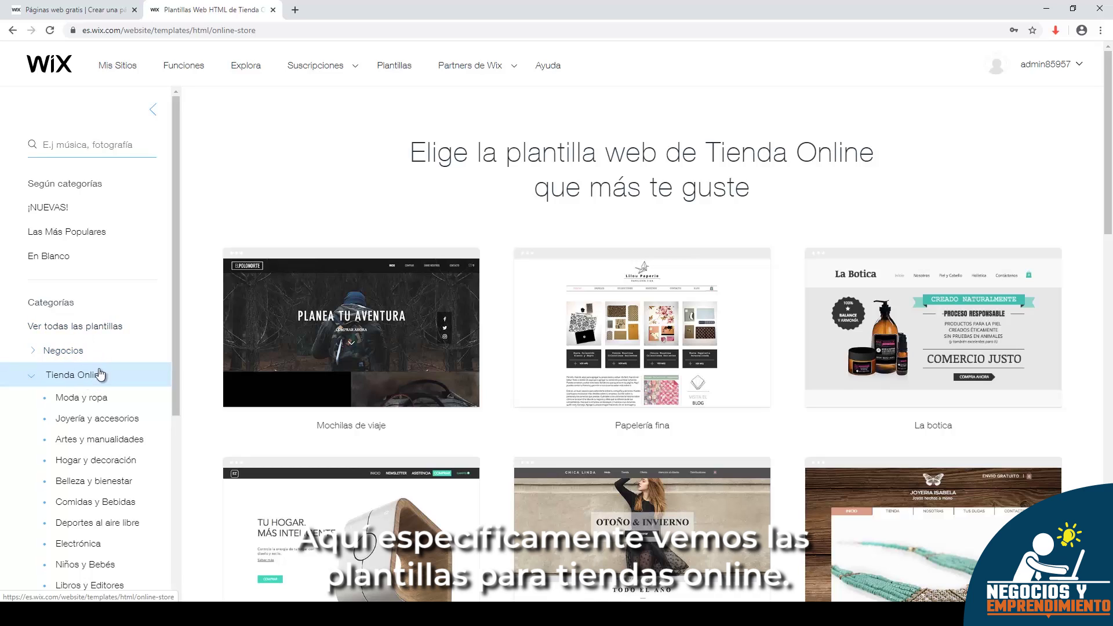
scroll(93, 357, down, 1)
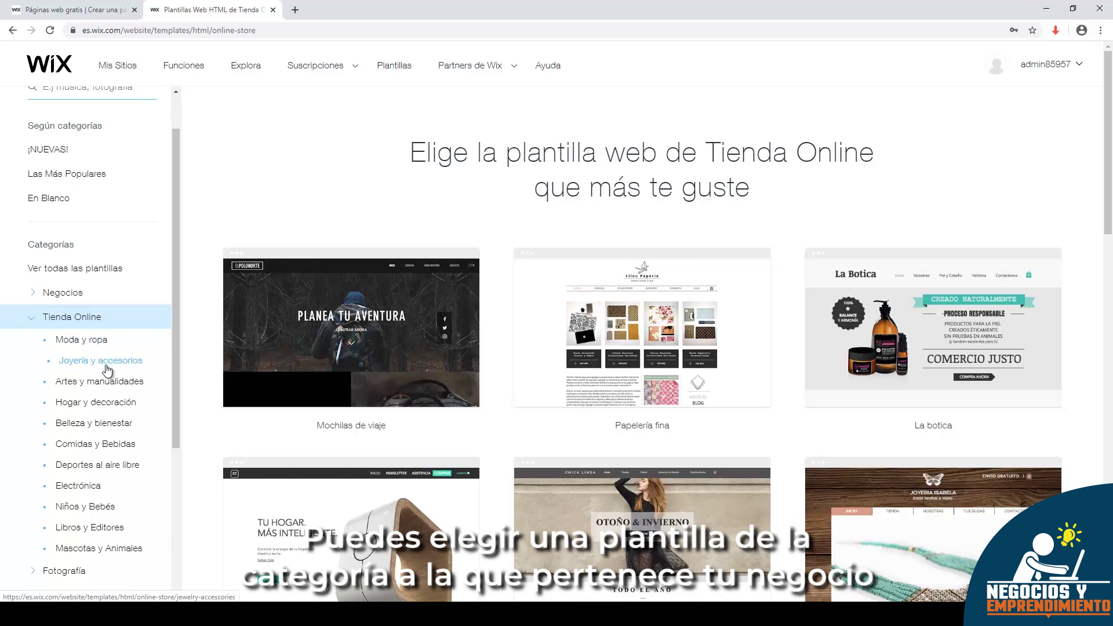
scroll(112, 379, down, 1)
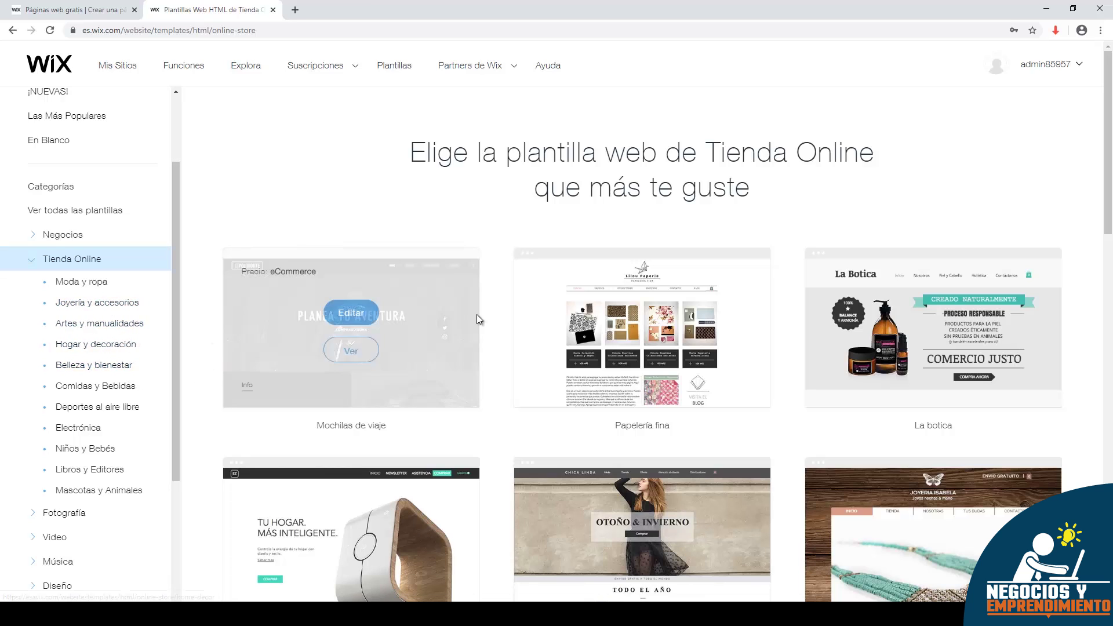
scroll(646, 236, down, 2)
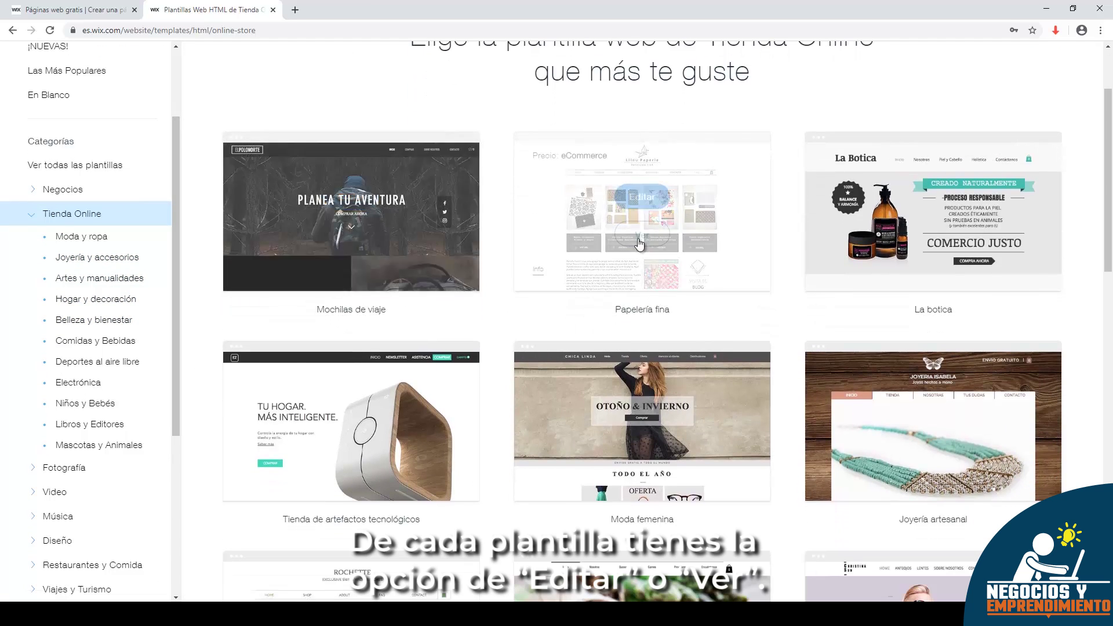
mouse_move(408, 235)
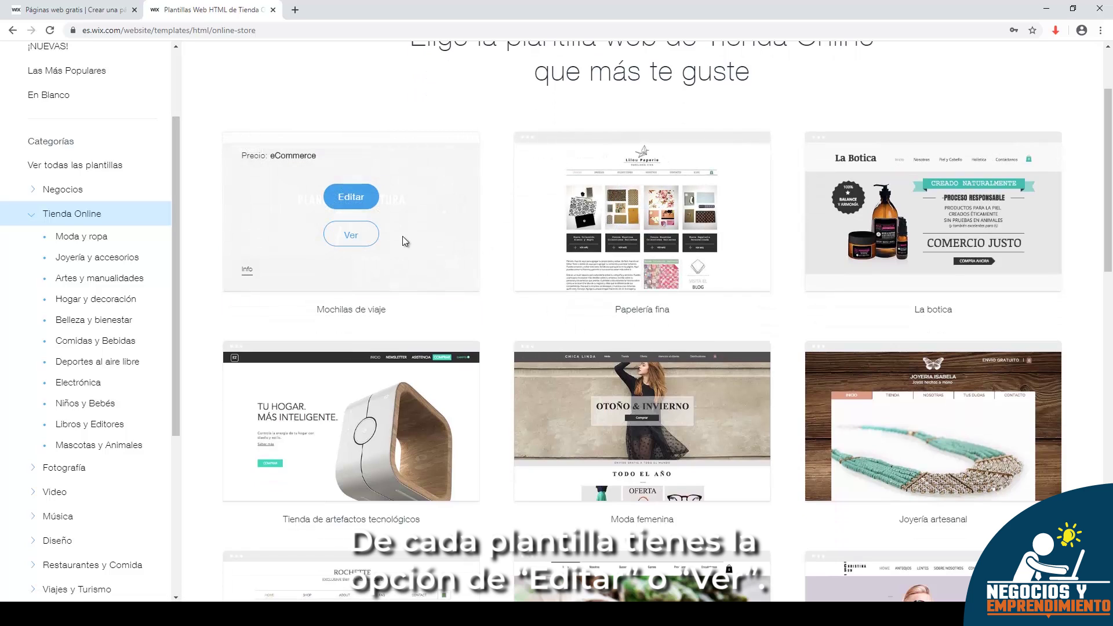
mouse_move(569, 249)
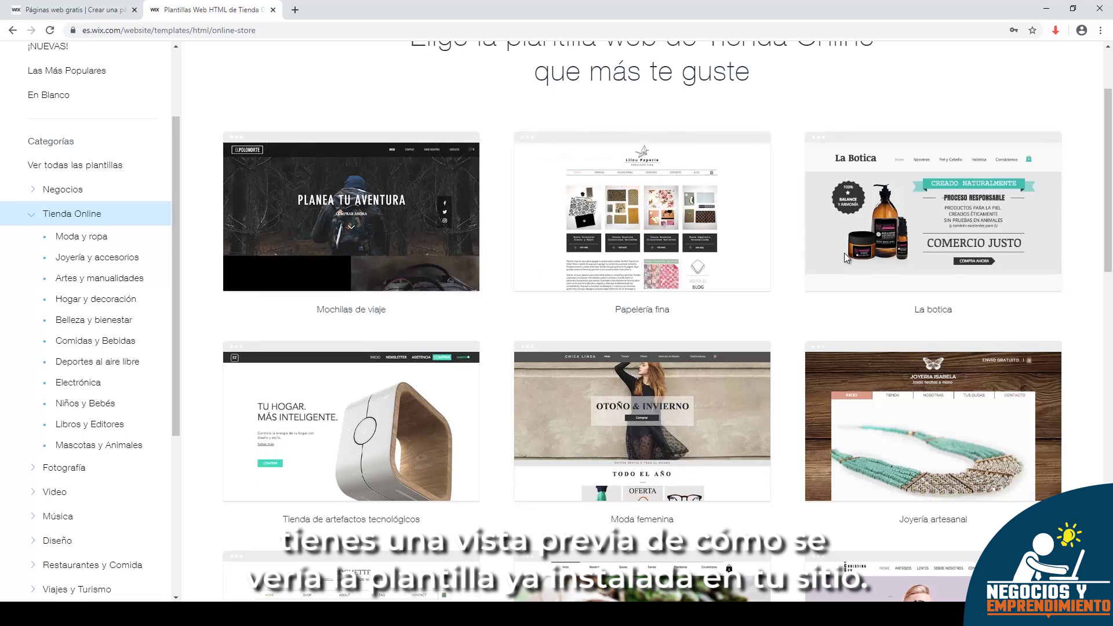
scroll(775, 251, down, 1)
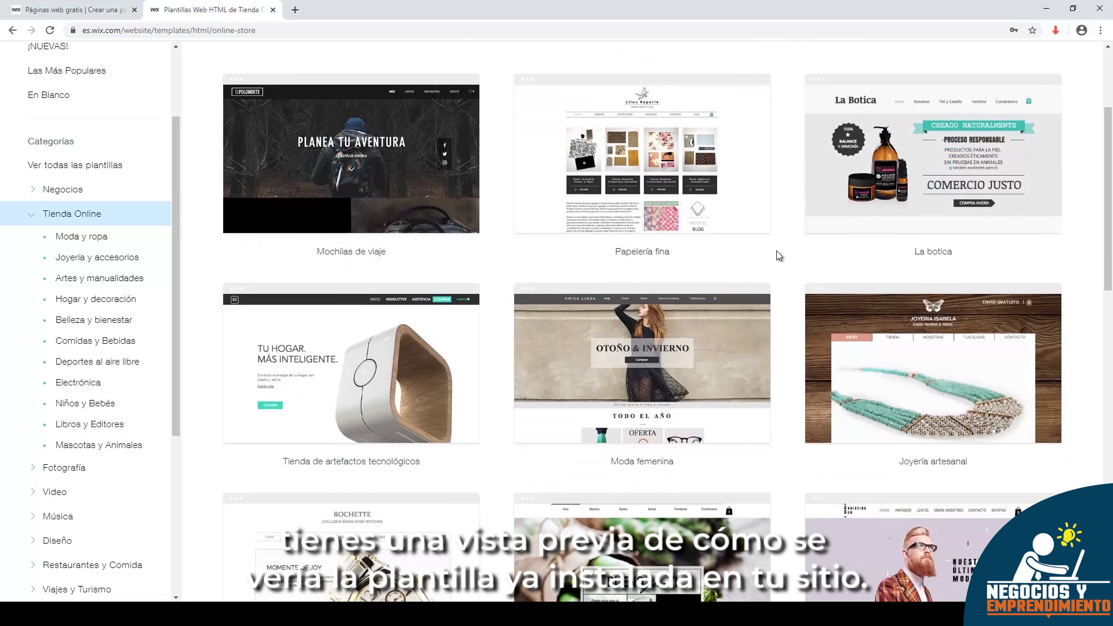
scroll(811, 255, up, 2)
mouse_move(946, 281)
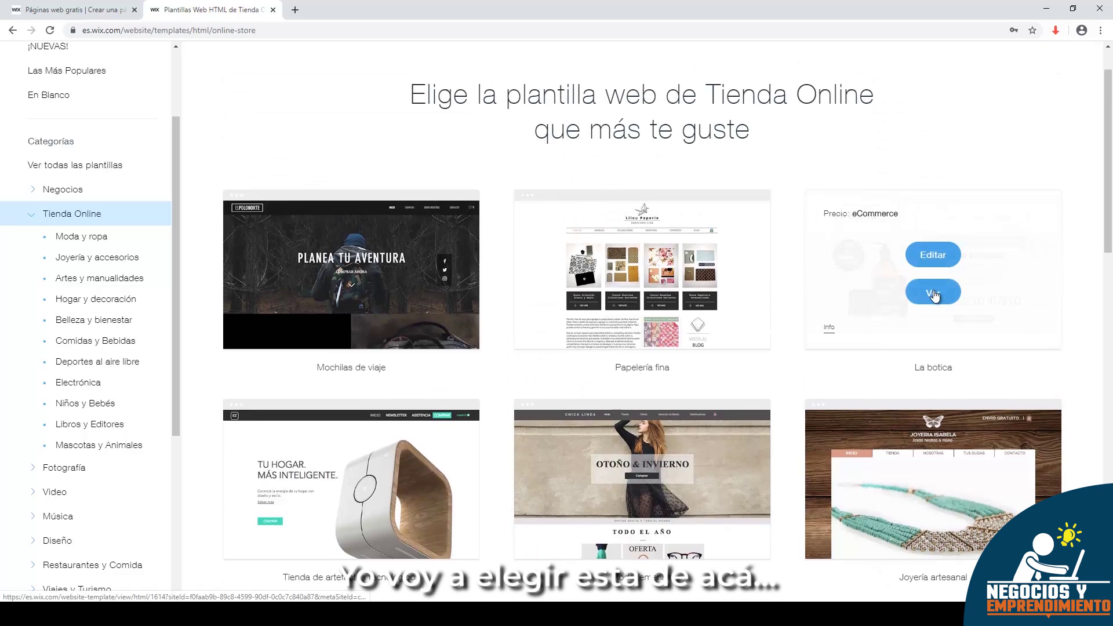
click(934, 291)
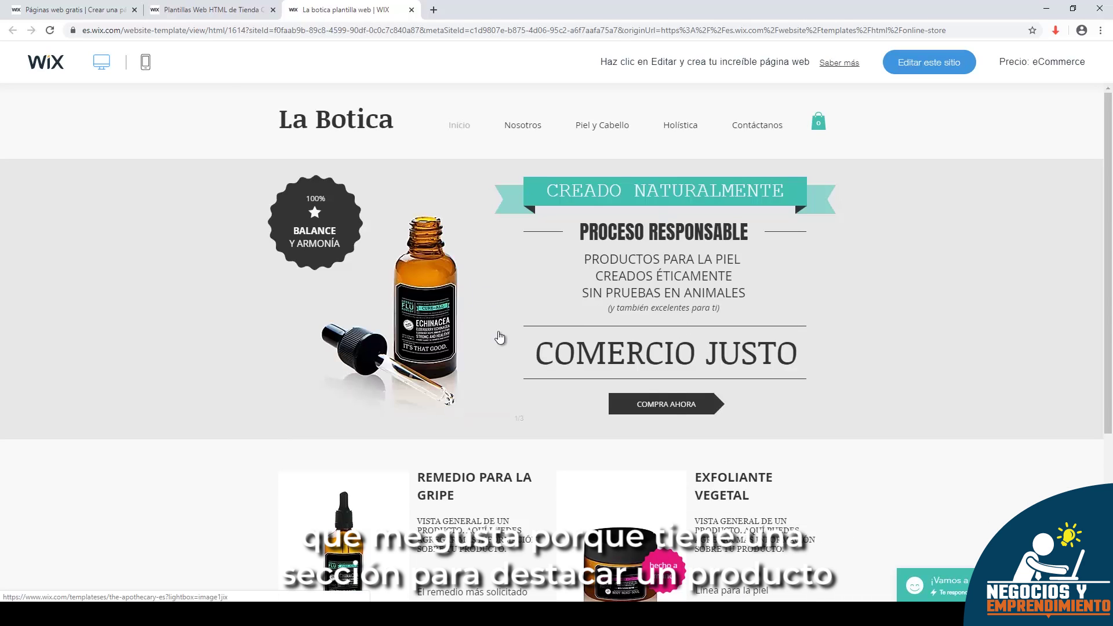
scroll(656, 325, down, 4)
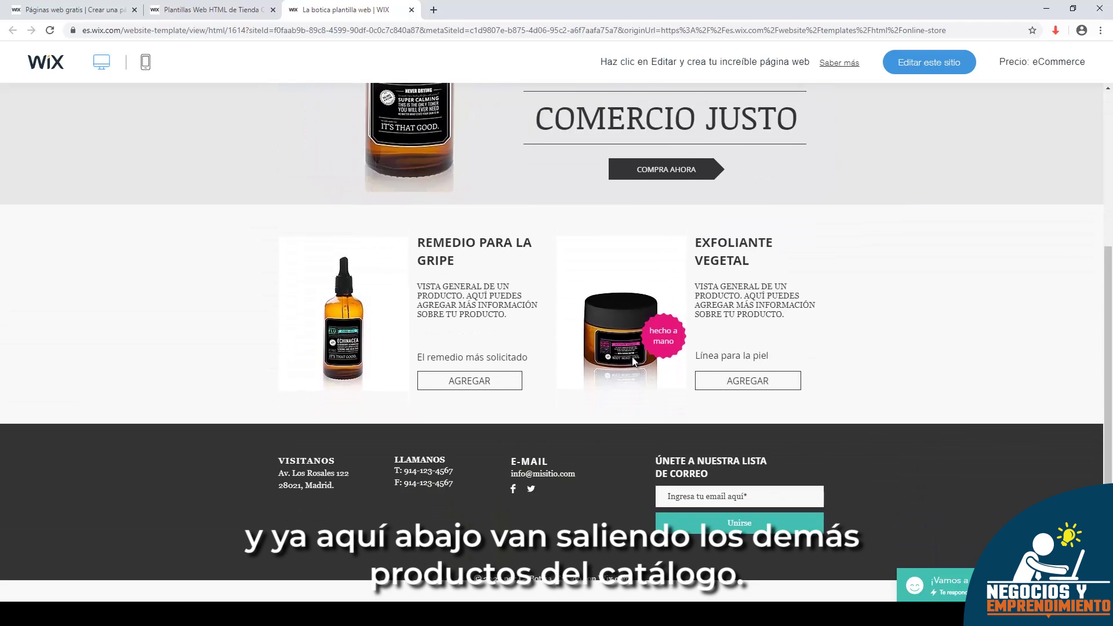
scroll(632, 357, up, 4)
middle_click(315, 5)
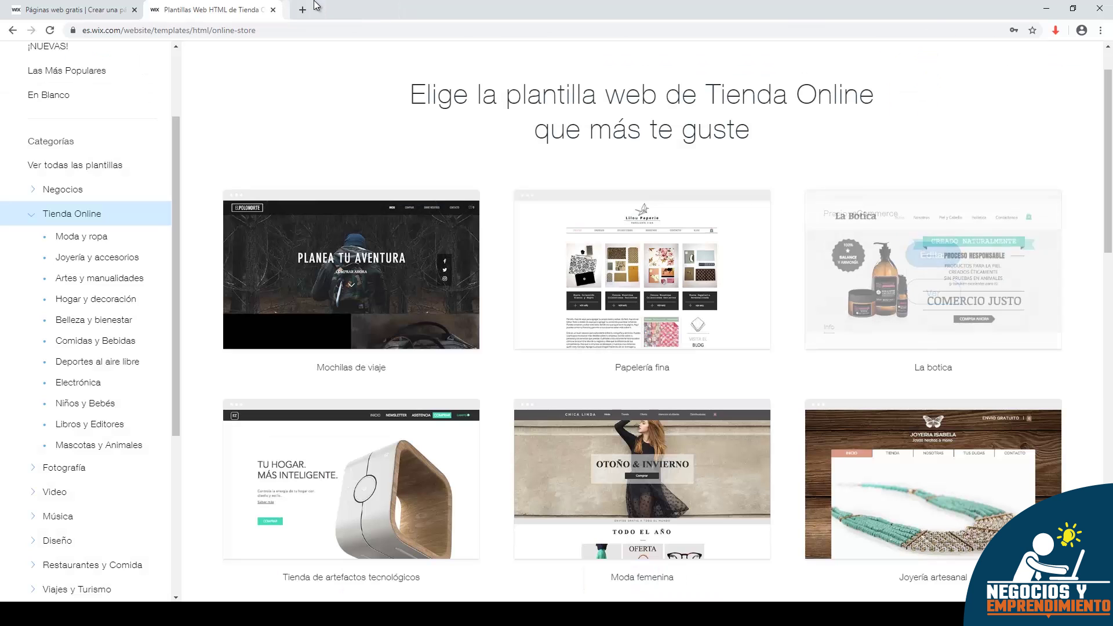
- Open La botica in the editor, play and pause the welcome video, then close ¡Bienvenido a Wix!
click(922, 254)
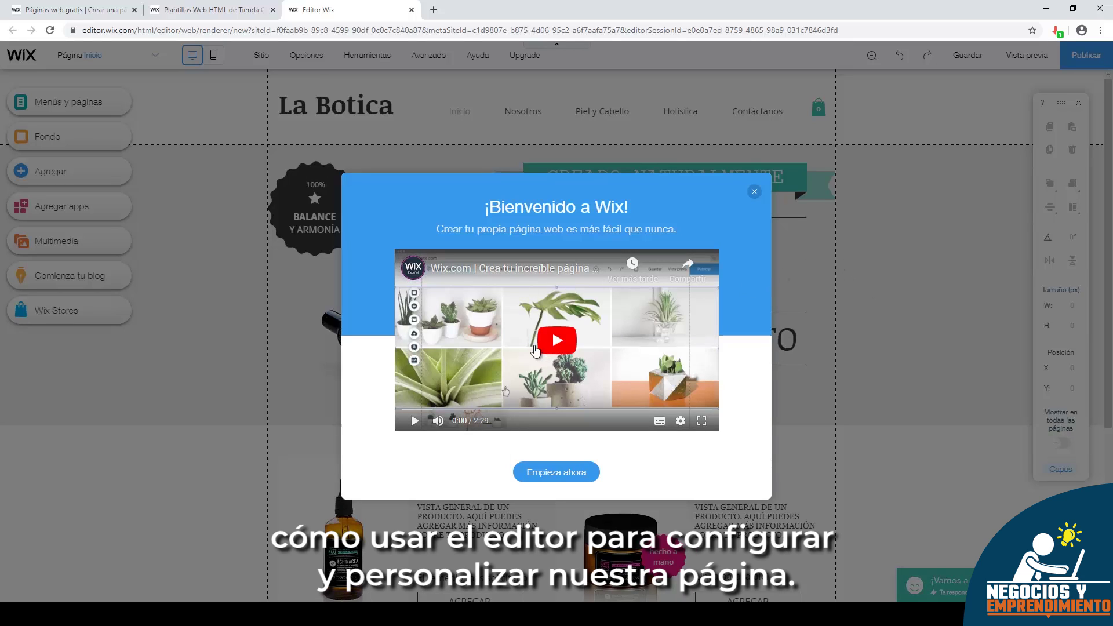
click(556, 343)
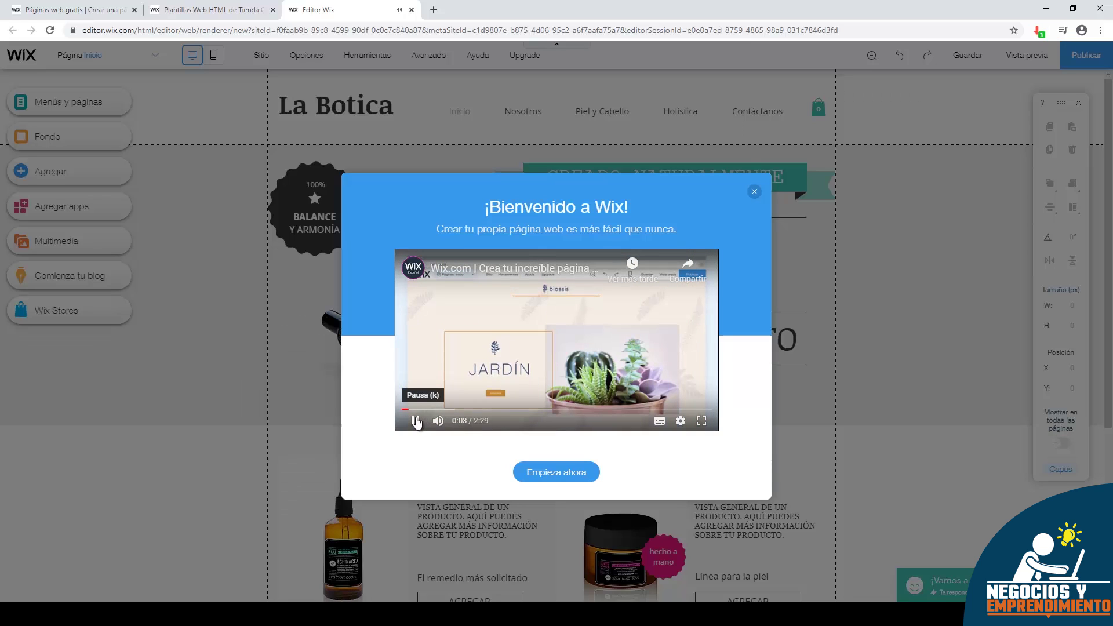
click(416, 420)
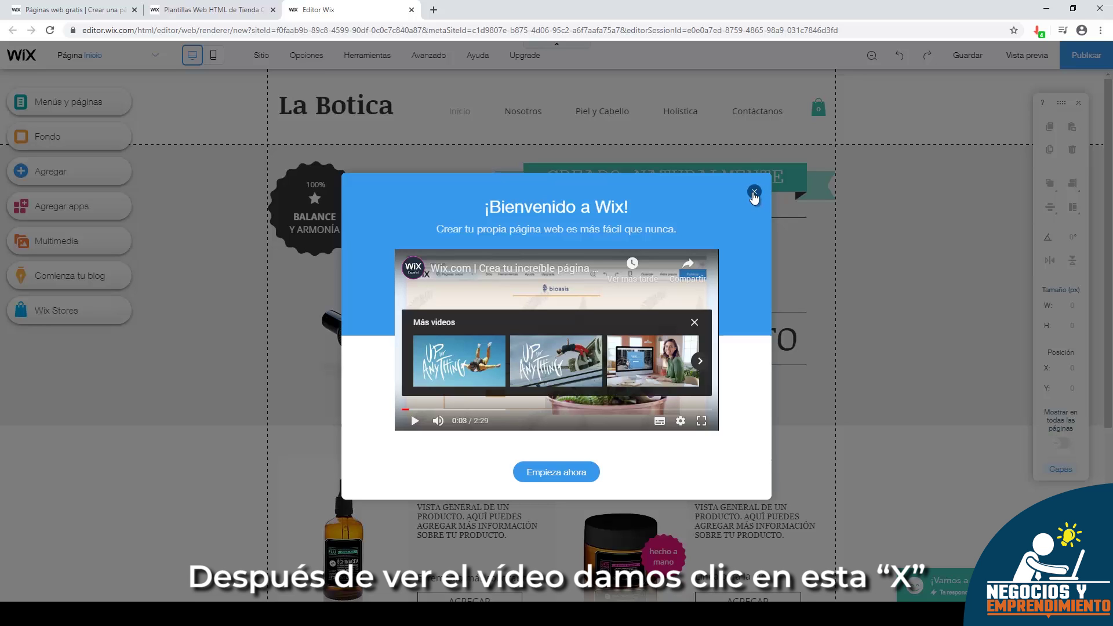
click(754, 194)
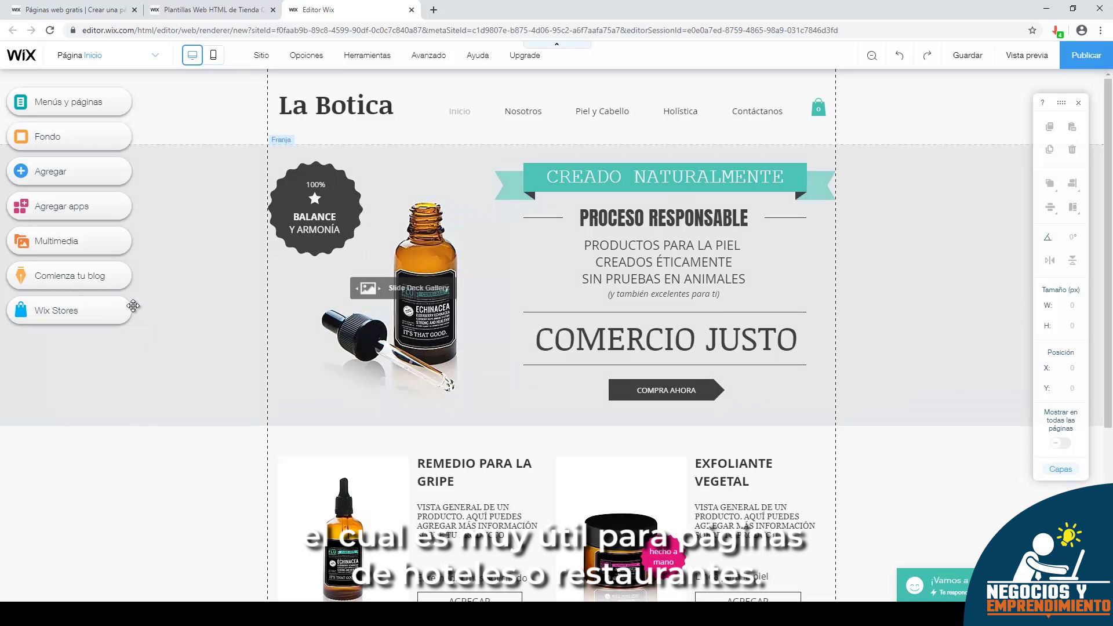
click(700, 224)
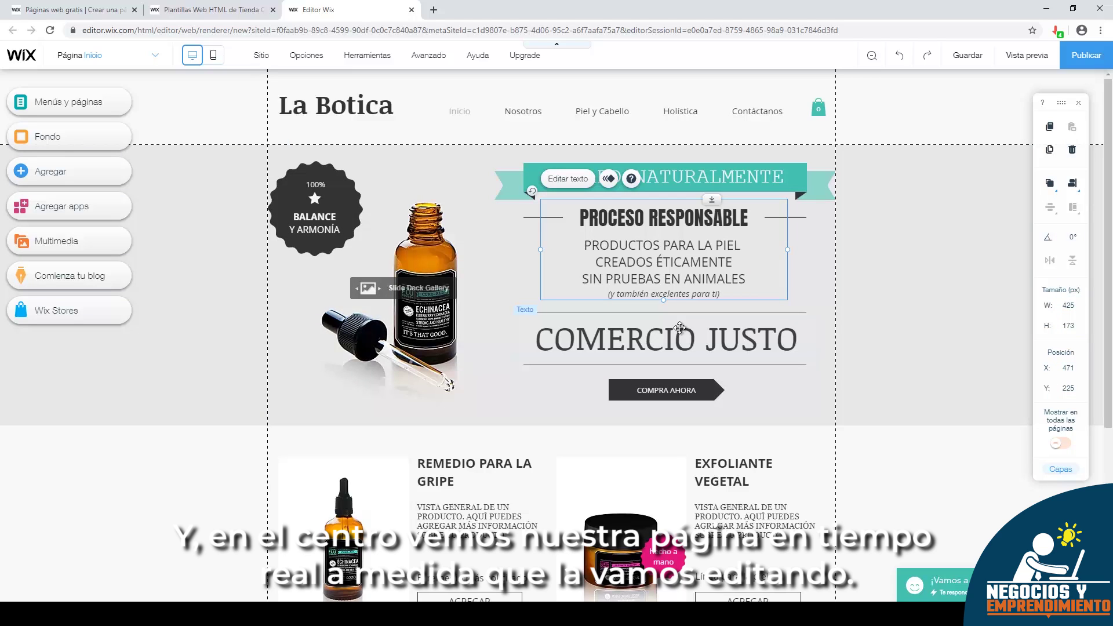
click(393, 115)
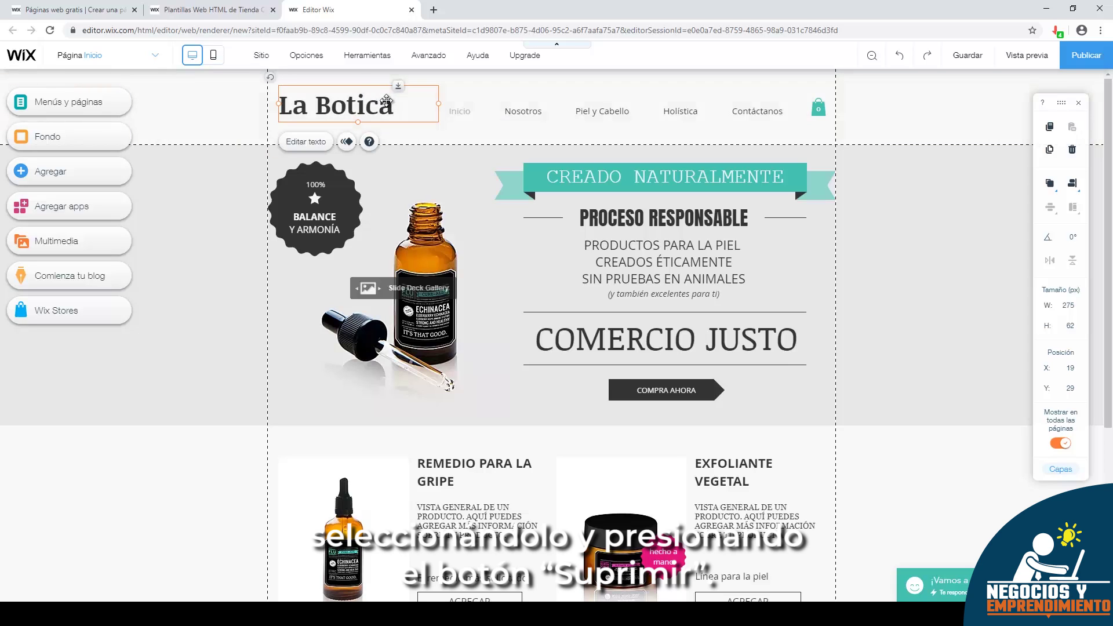
- Delete the La Botica title, upload Negocios-y-emprendimiento.png to site media, and add it to the page
key(Delete)
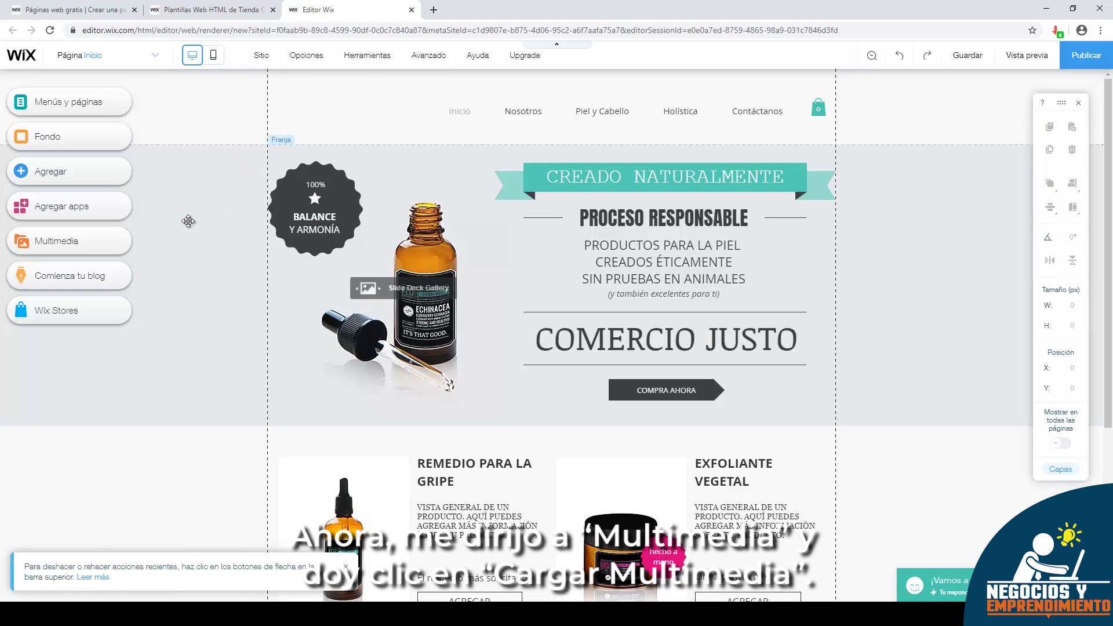
click(81, 242)
click(70, 224)
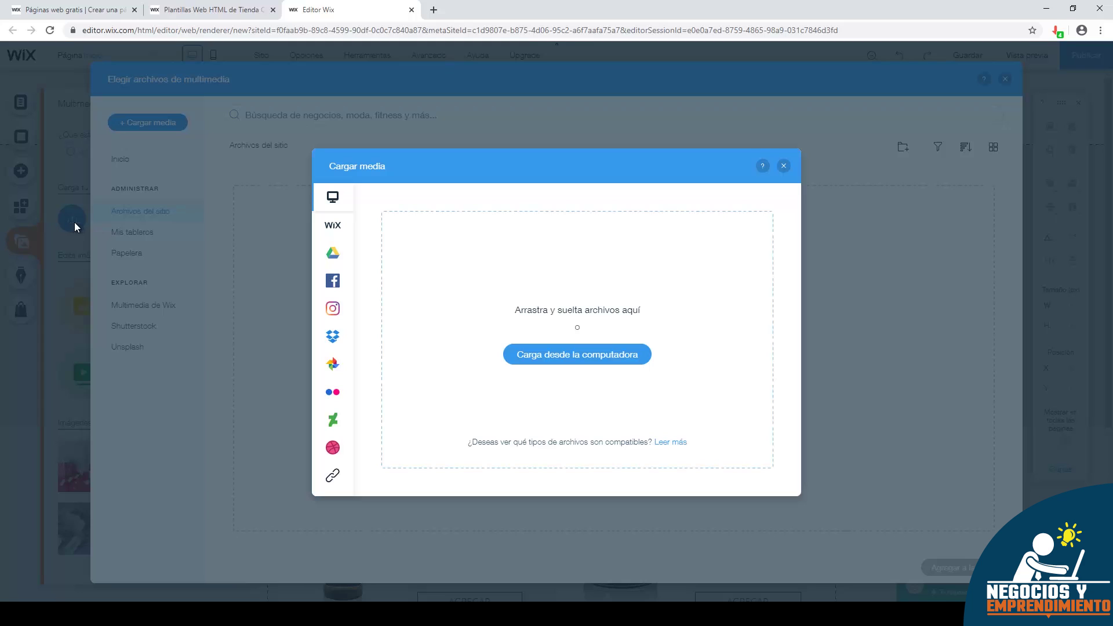
click(561, 348)
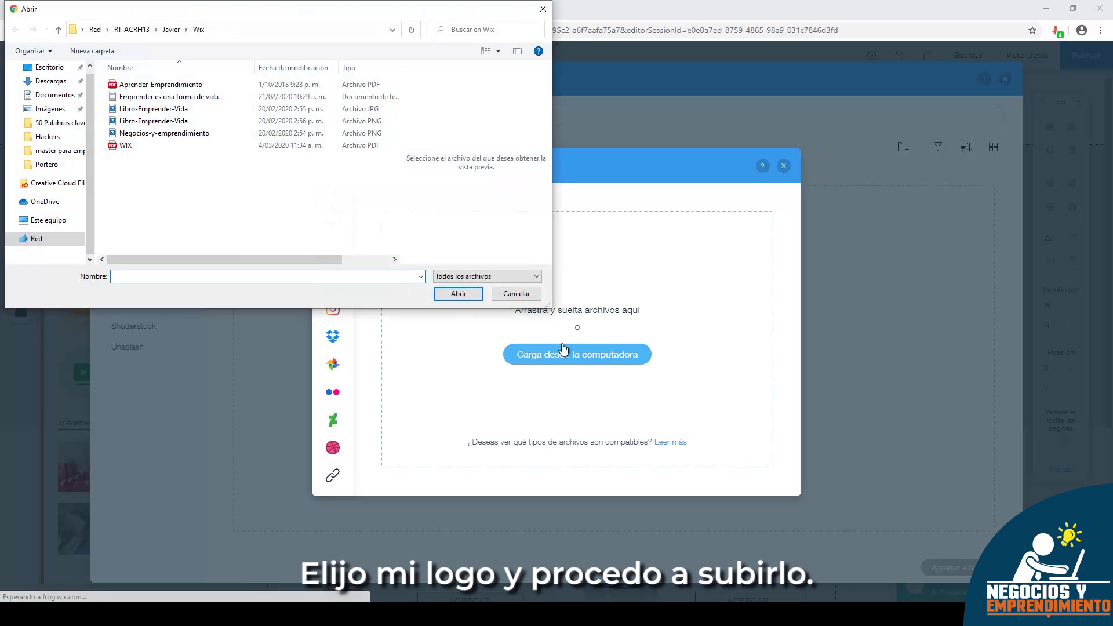
click(150, 134)
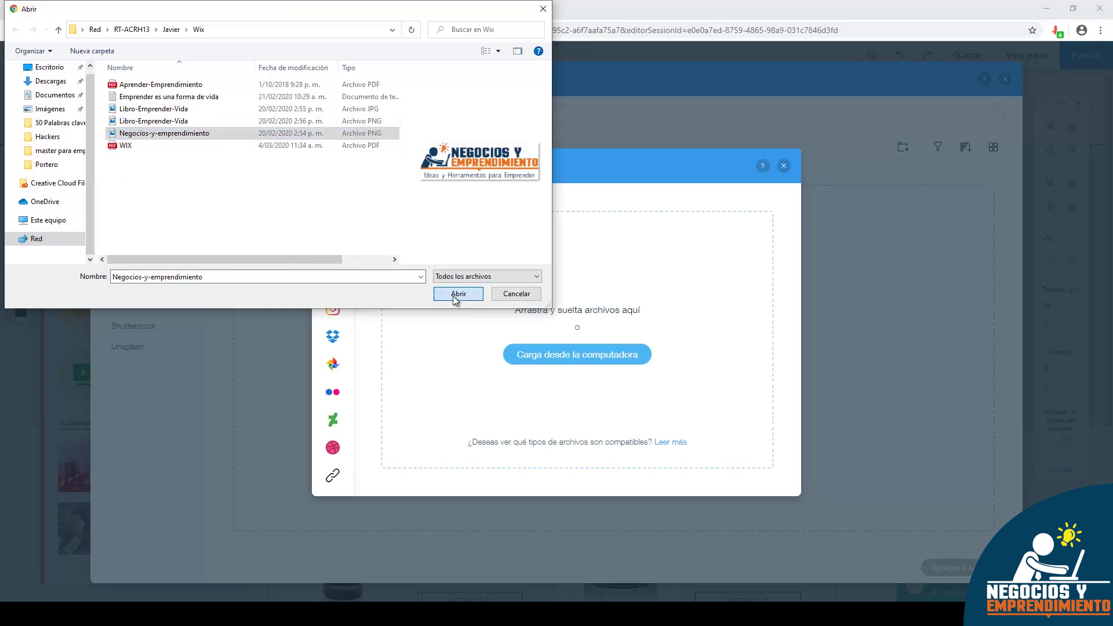
click(458, 295)
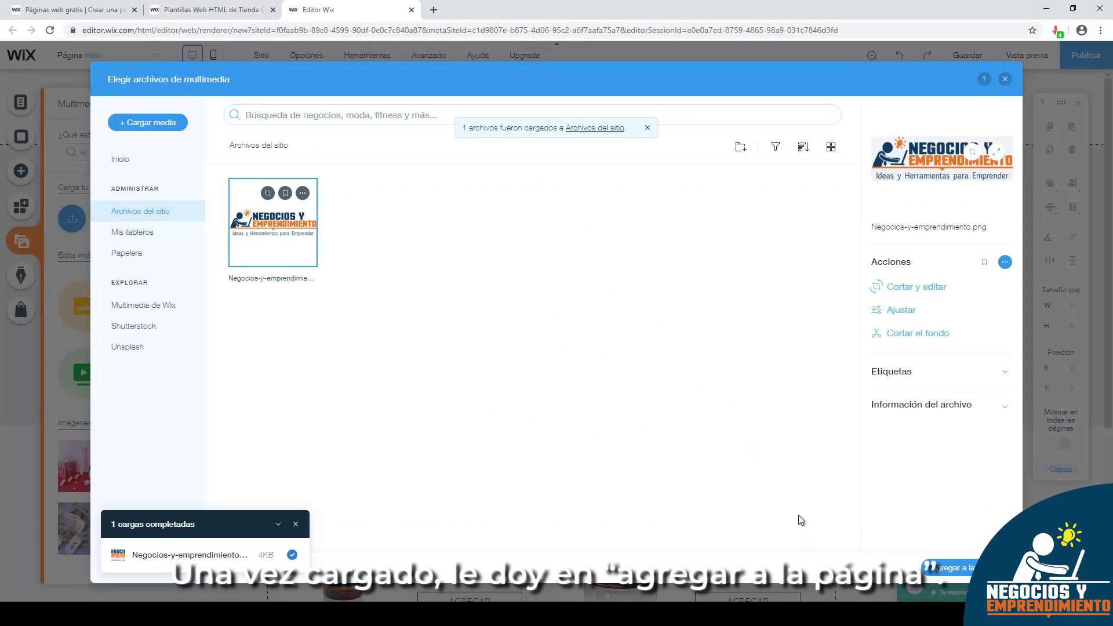
click(956, 568)
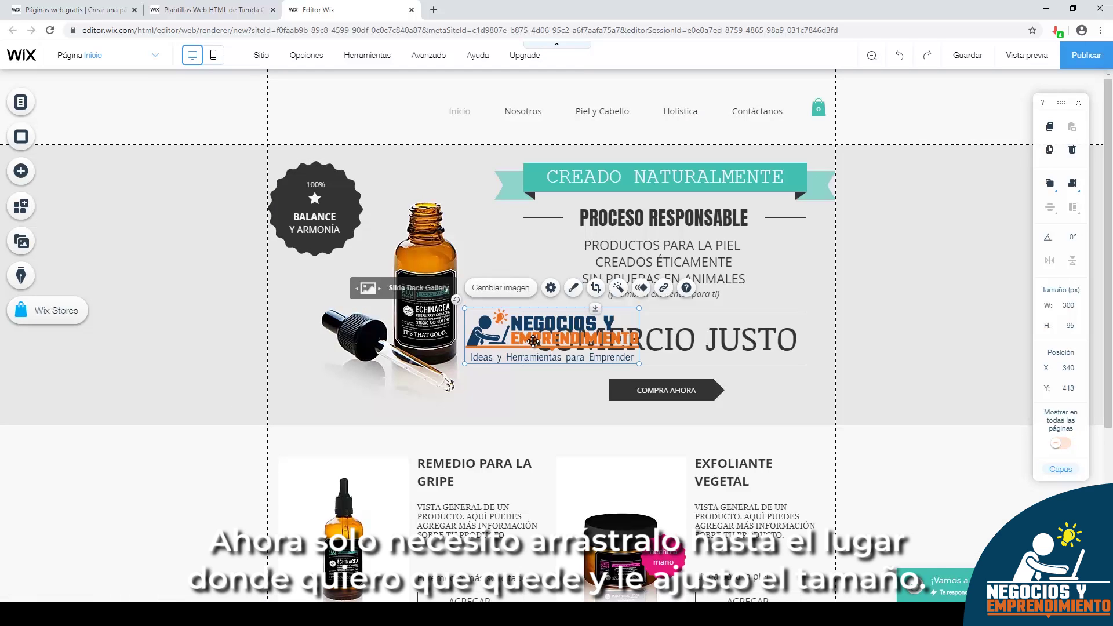
- Drag the logo into the header's top-left corner and shrink it to about 233×74 px
drag(531, 319, 342, 91)
drag(442, 140, 384, 115)
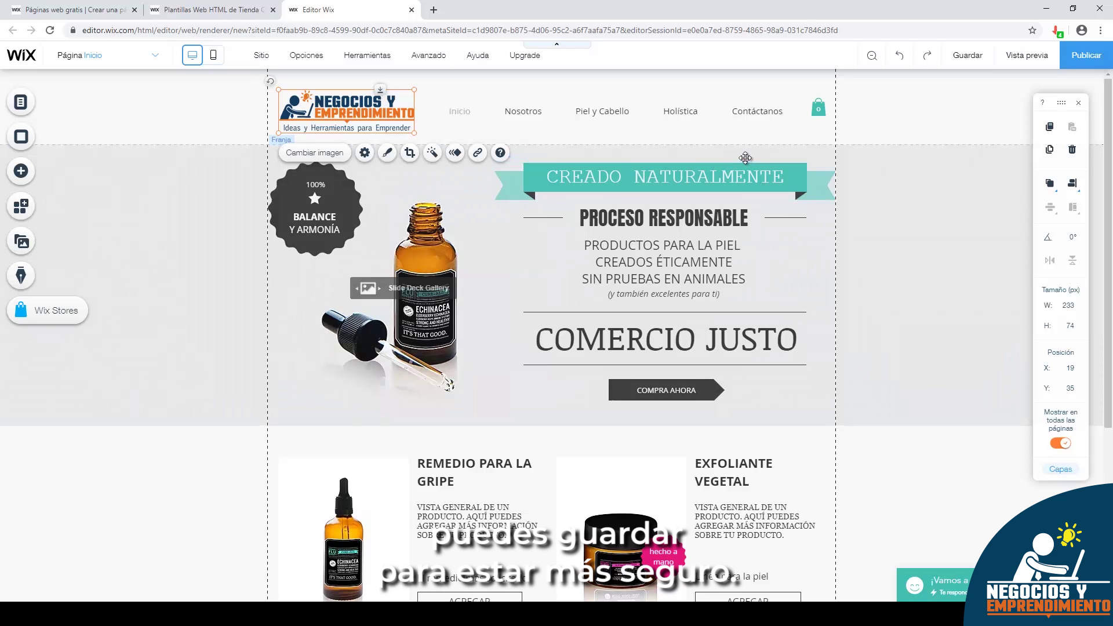
- Save the site under the free address nyemprendimiento and dismiss the saved confirmation
click(967, 55)
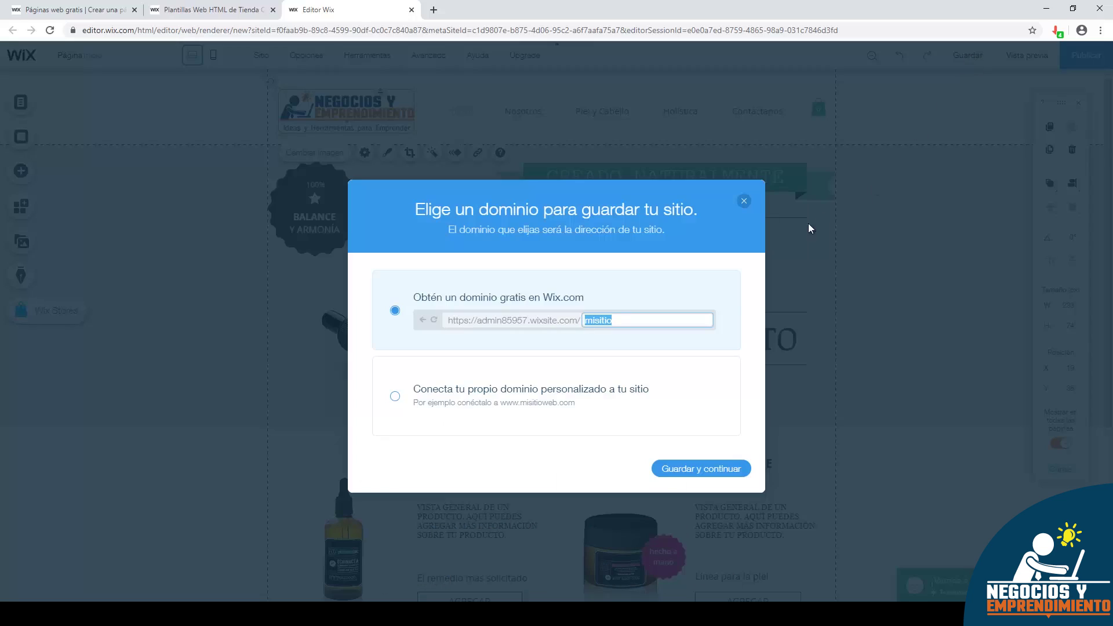
text(n)
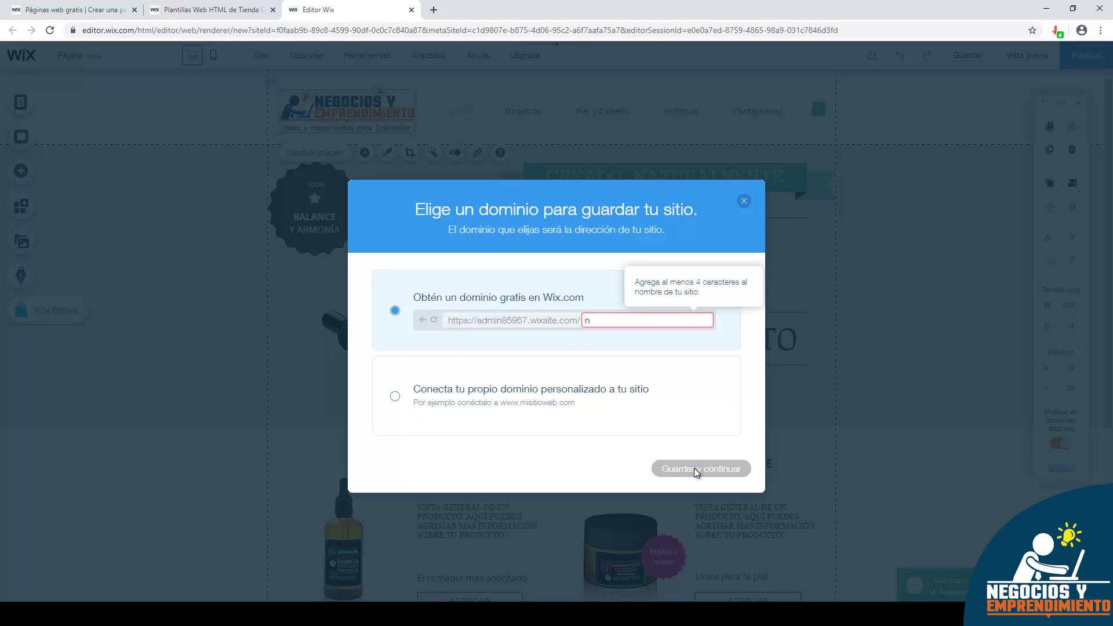
text(yemprendimiento)
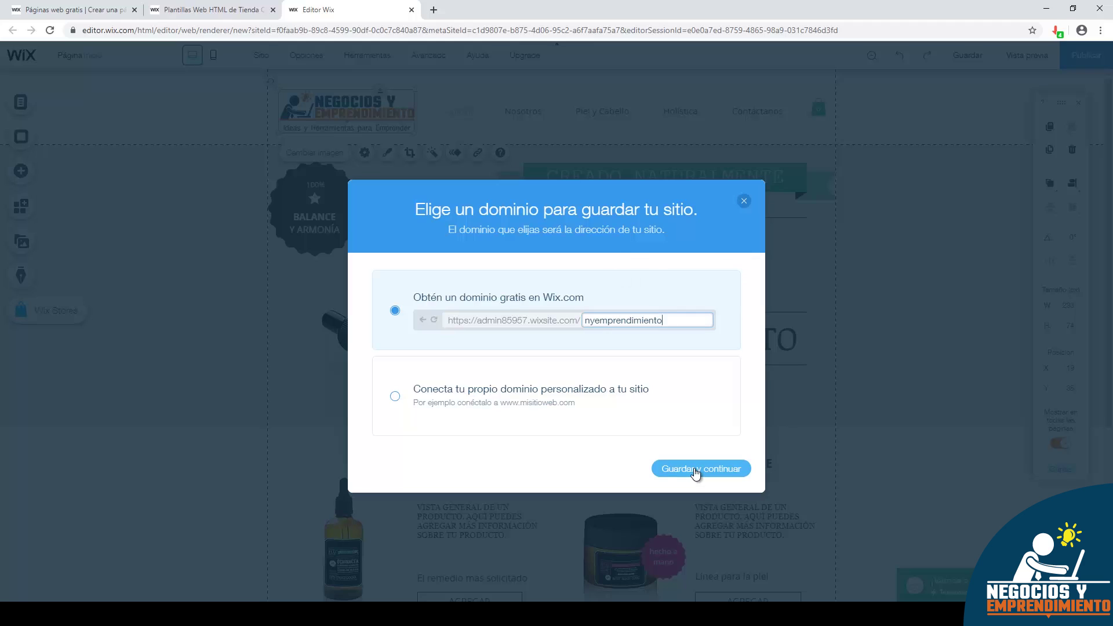
click(695, 471)
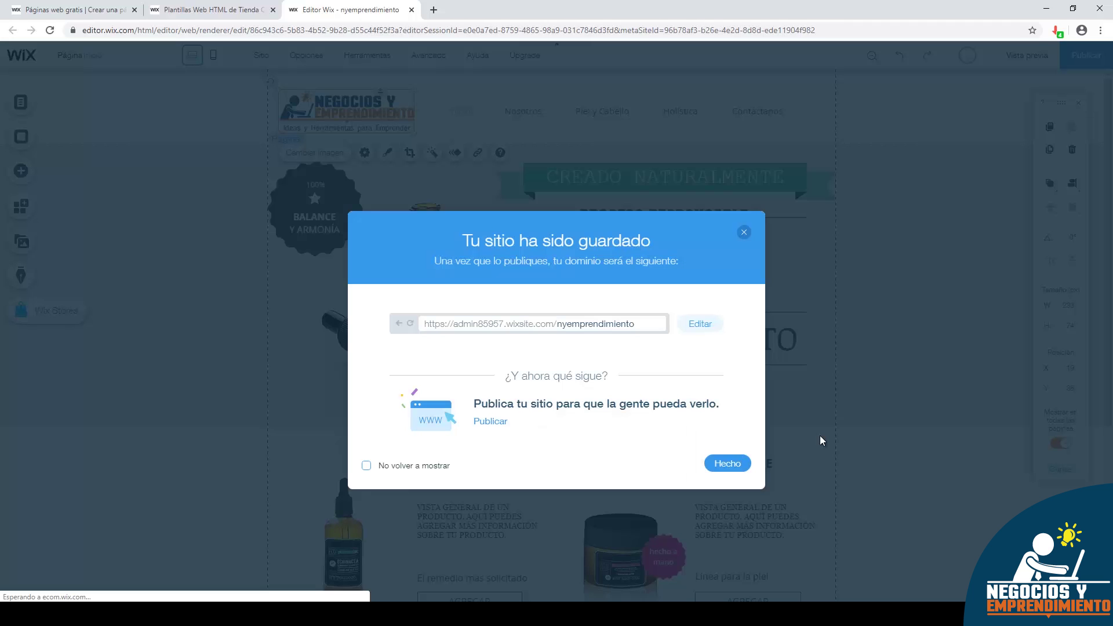
click(743, 232)
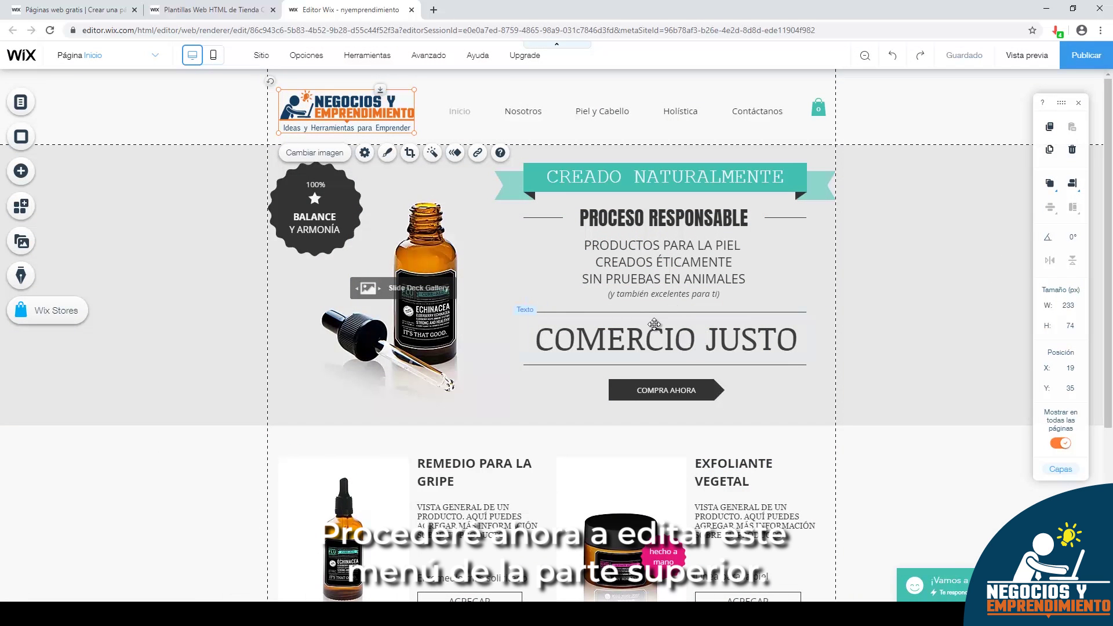
- Select the header menu (Inicio, Nosotros, Piel y Cabello, Holística, Contáctanos) to show Administrar menú
click(477, 116)
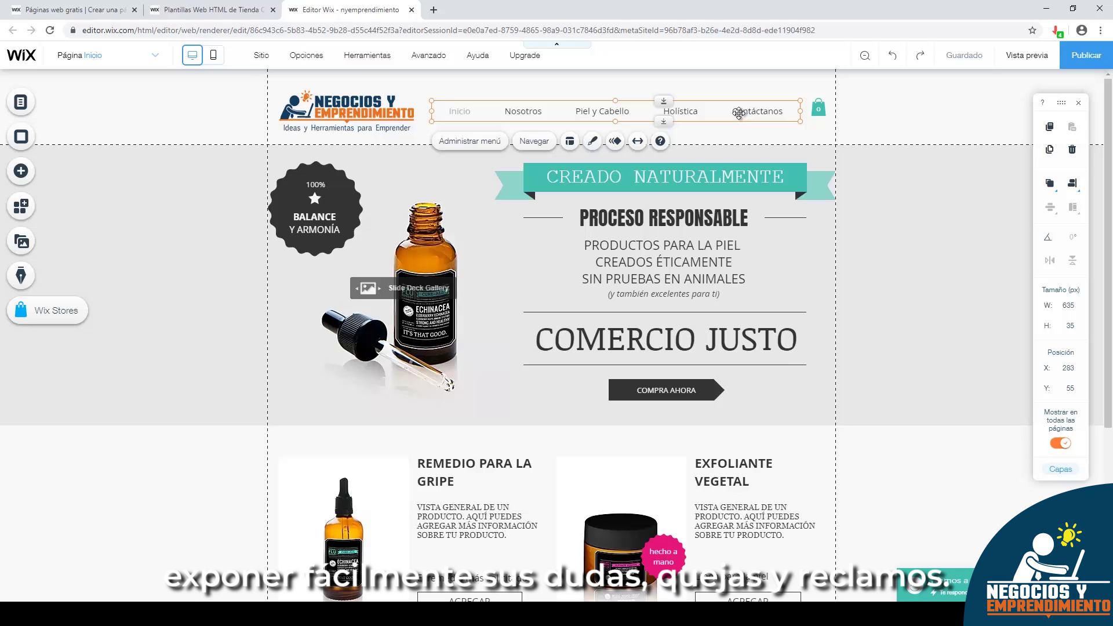
- Delete Nosotros, Nuestra Historia and Nuestra Filosofía from the Site Menu, then open Piel y Cabello settings
double_click(481, 110)
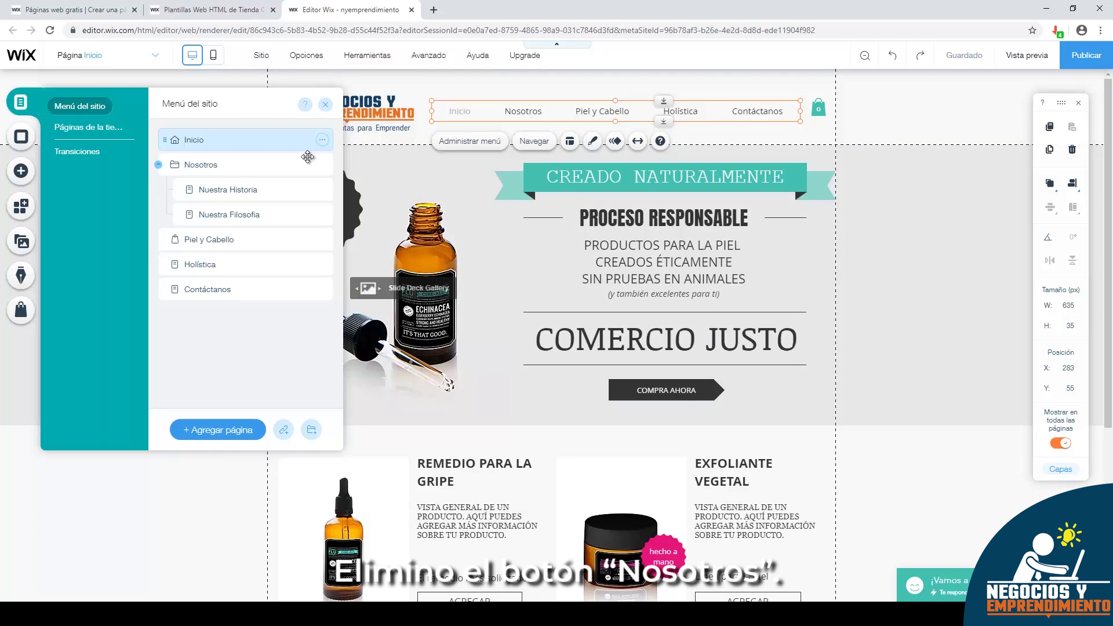
click(323, 165)
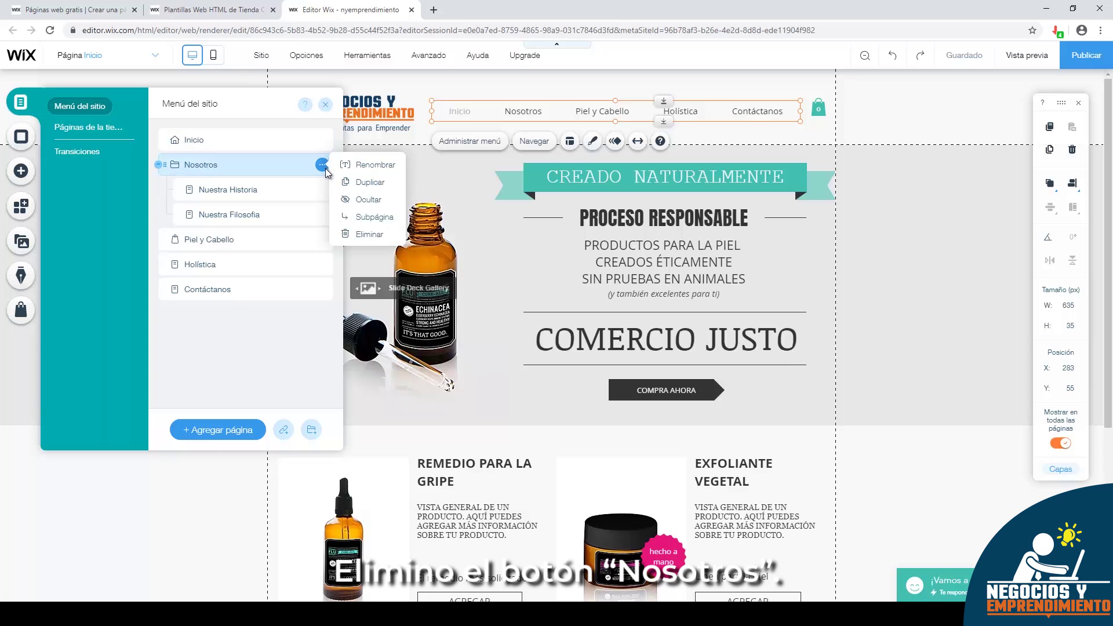
click(355, 234)
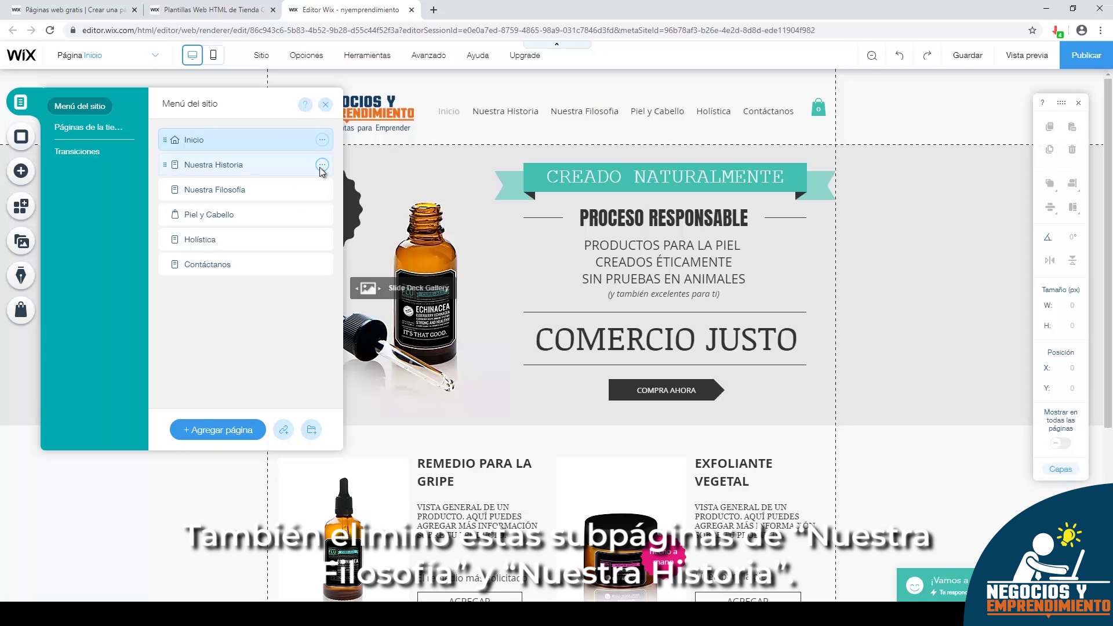
click(322, 167)
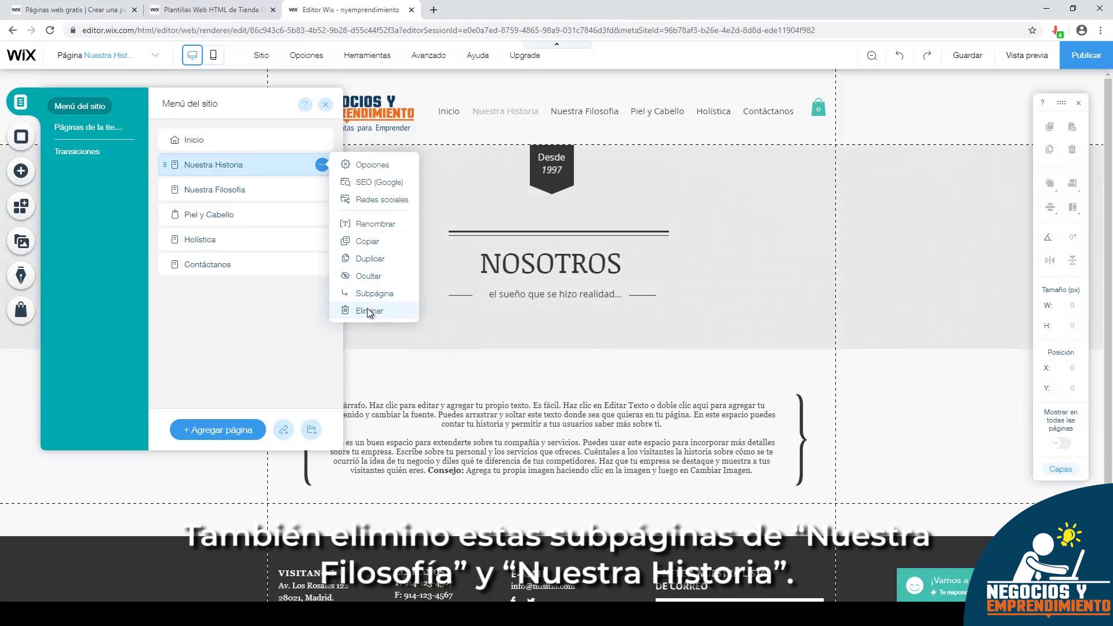
click(367, 309)
click(675, 372)
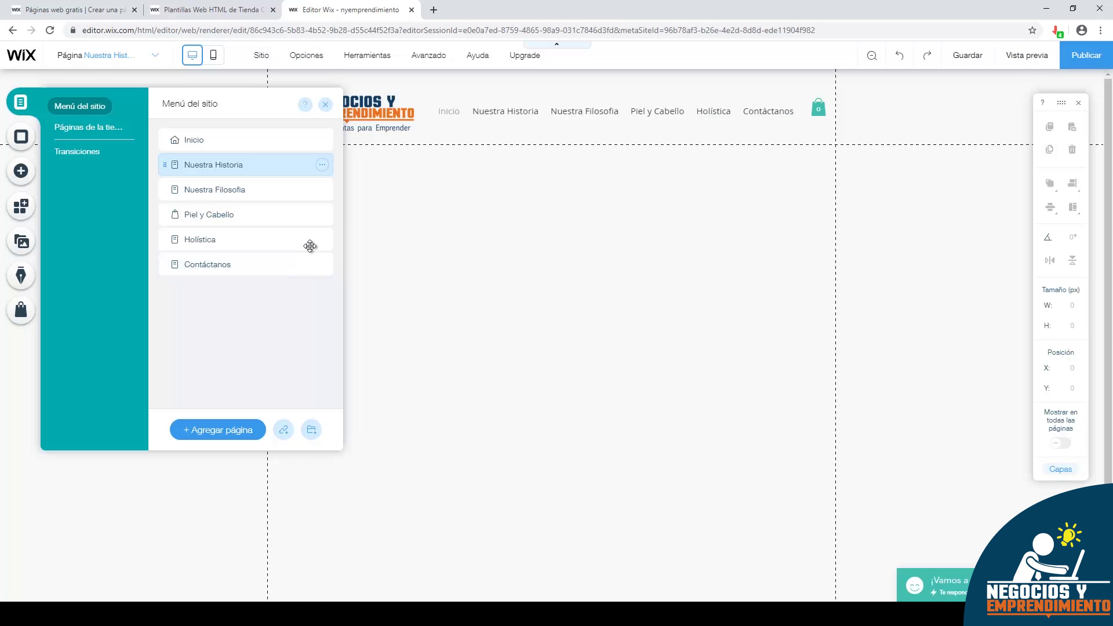
click(322, 165)
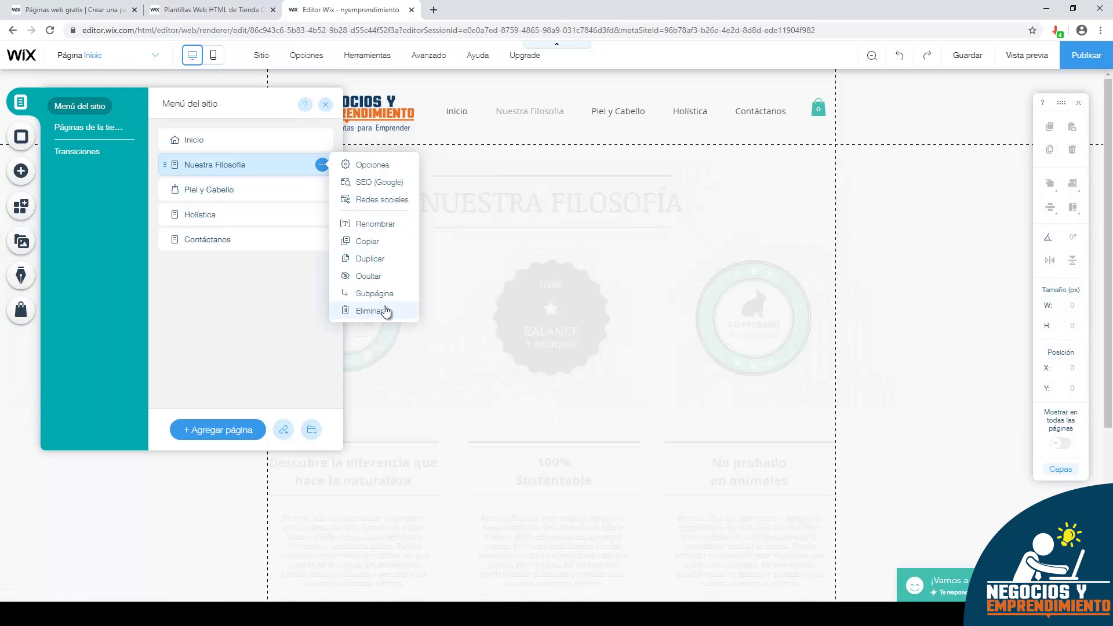
click(386, 312)
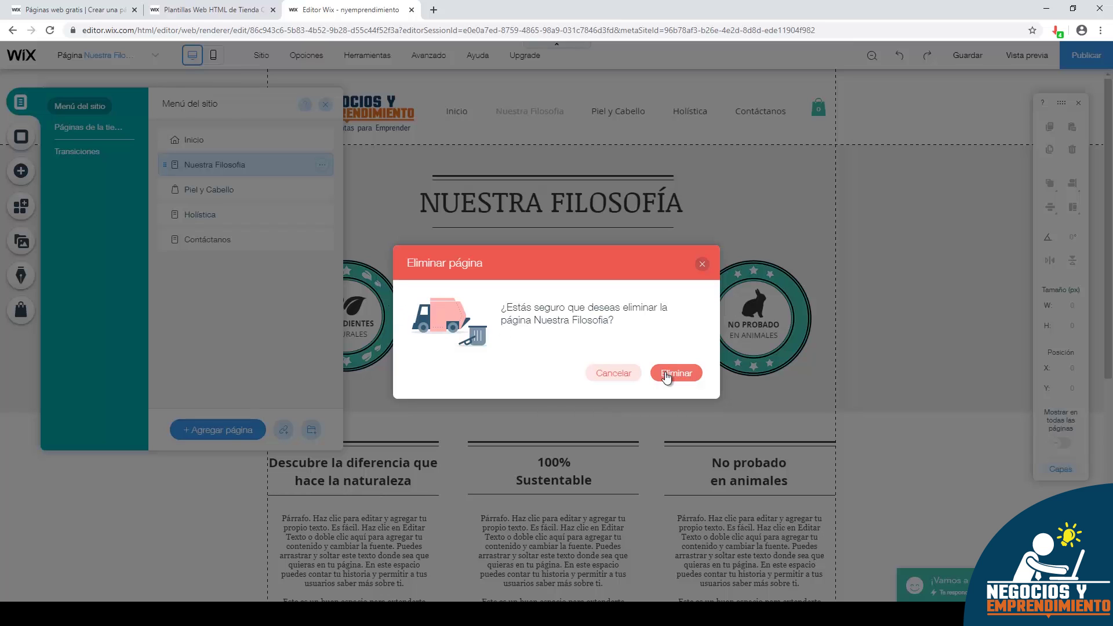
click(621, 370)
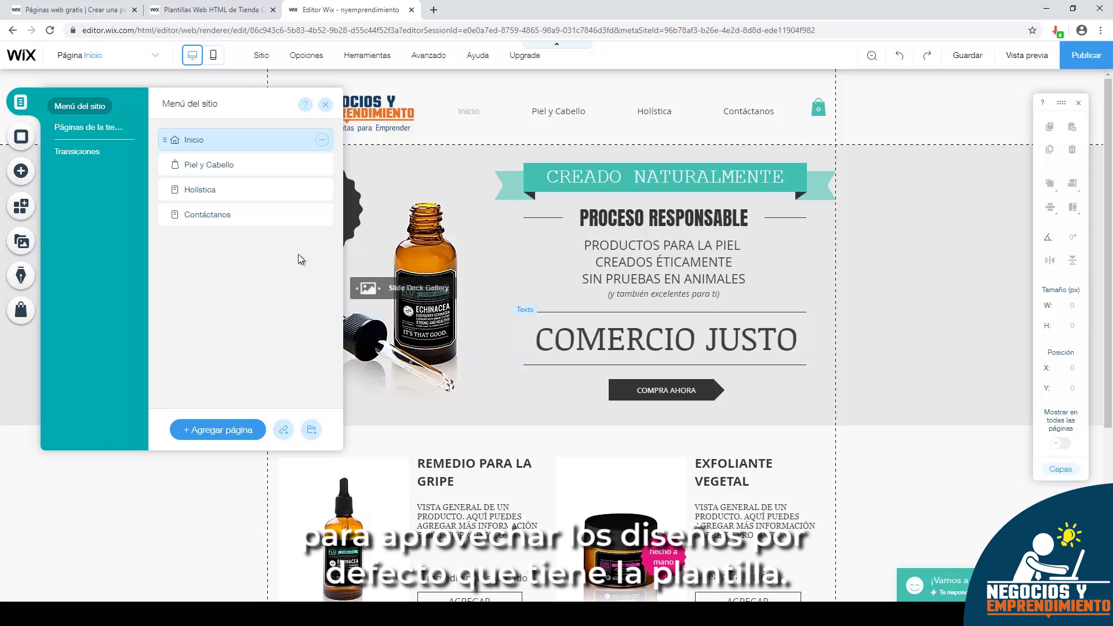
click(207, 167)
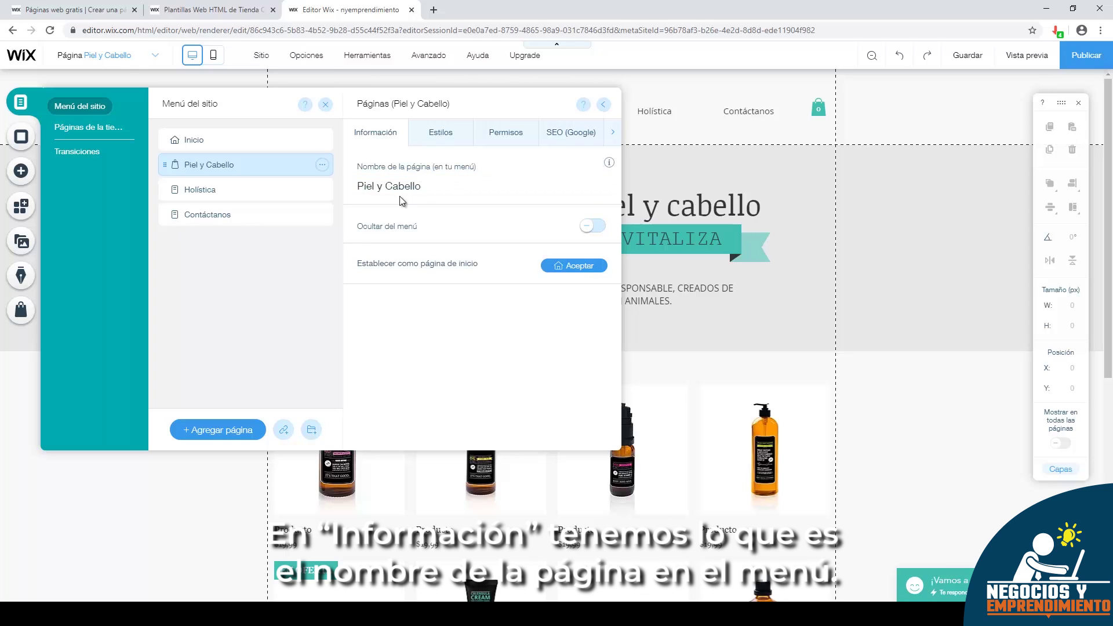
- Rename Piel y Cabello to eBooks, then look through the Estilos, Permisos and SEO (Google) tabs
click(425, 186)
drag(425, 185, 394, 188)
text(eBooks)
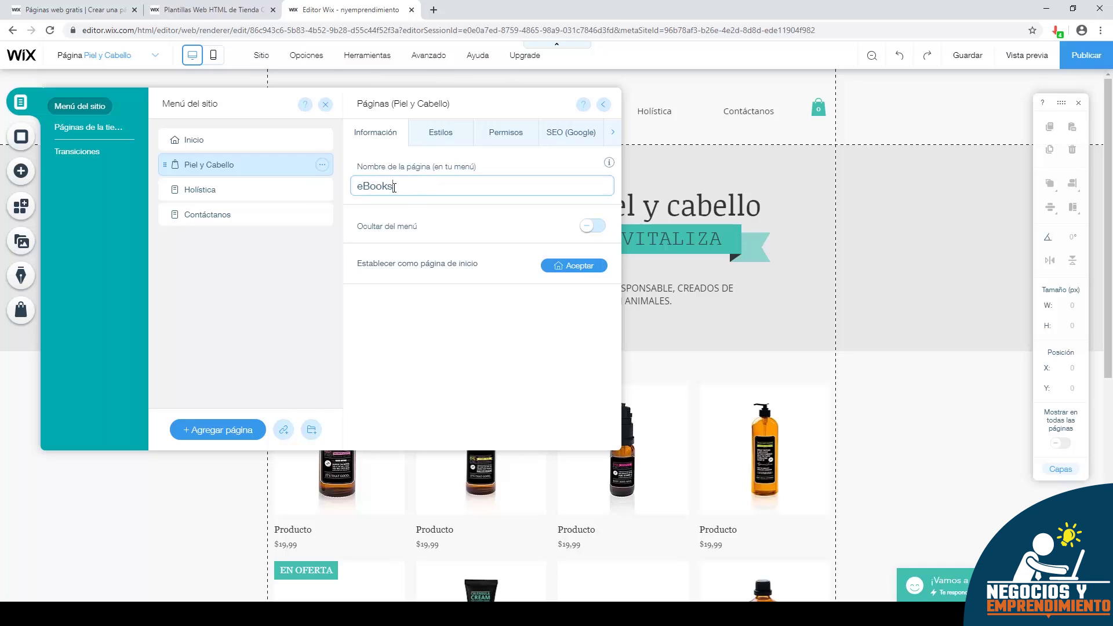
click(451, 135)
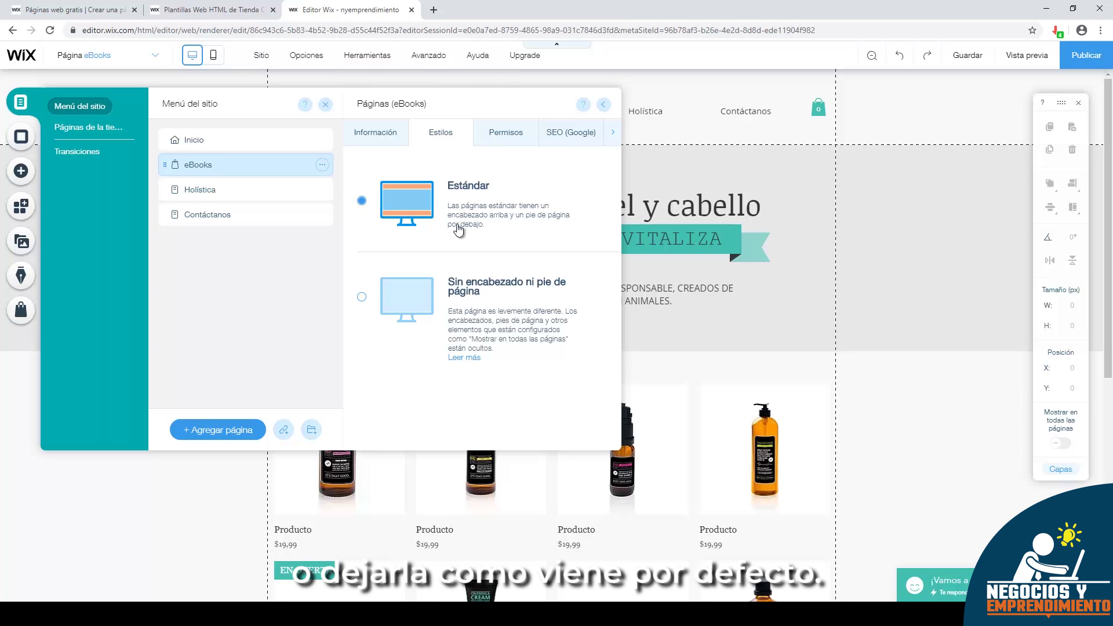
click(496, 137)
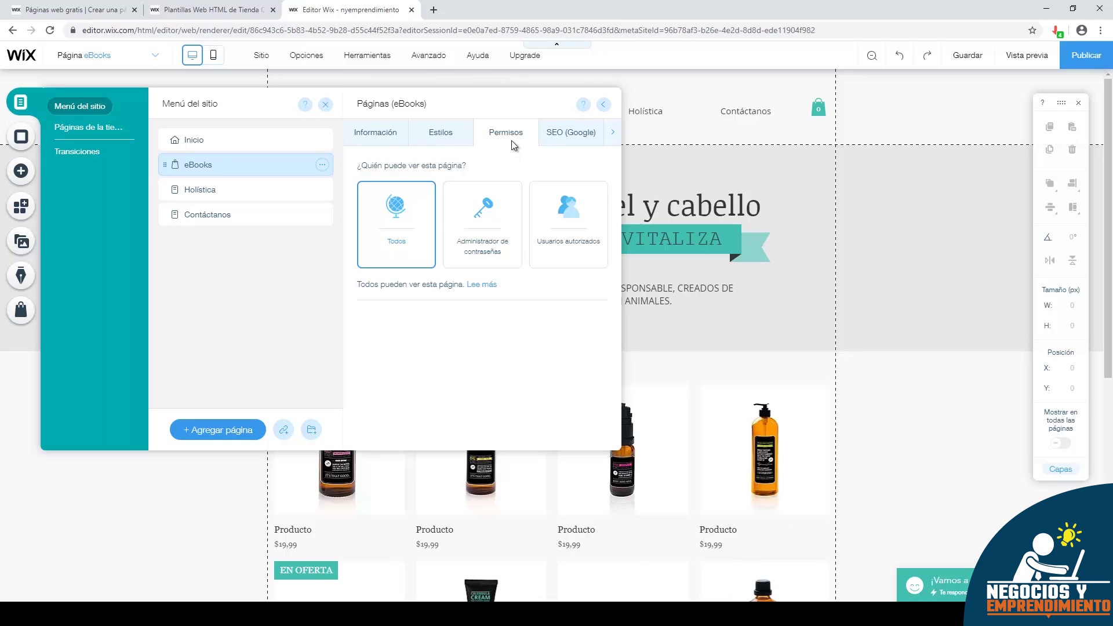
click(551, 132)
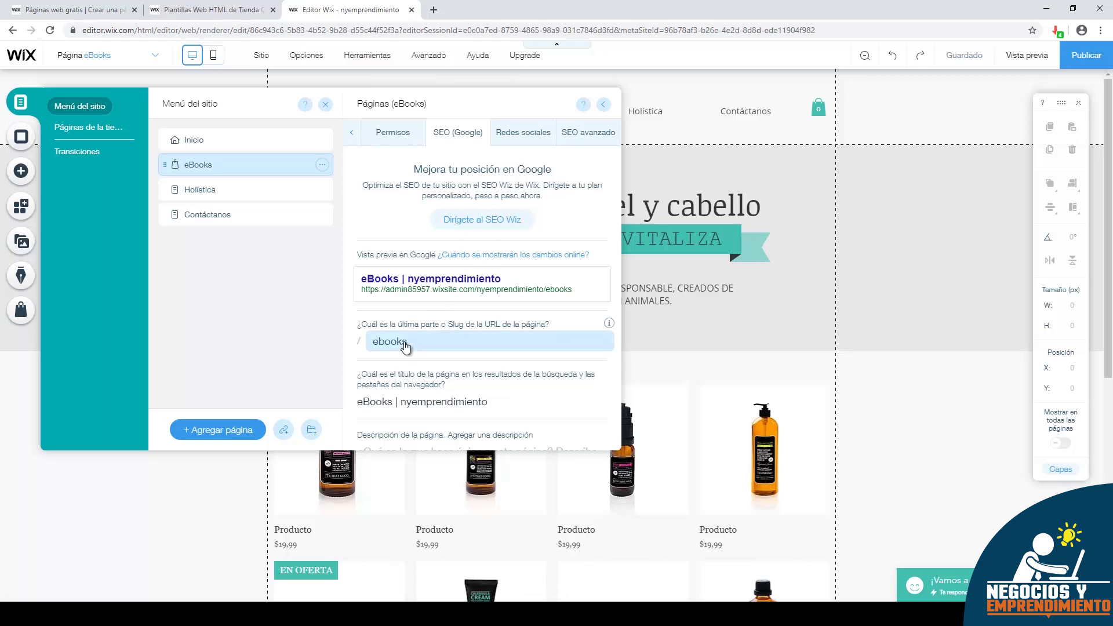
- Set the SEO title to 'eBooks para emprendedores', add a description about learning entrepreneurship, then view Redes sociales
click(394, 402)
text(p)
text(ara emprendedores)
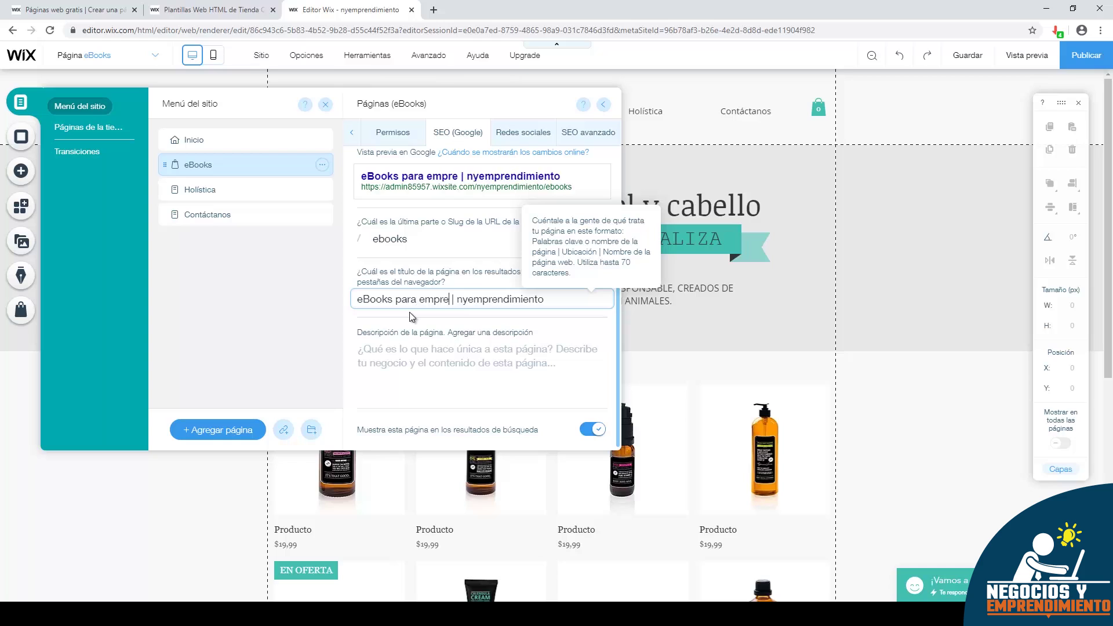
click(503, 351)
text(Los )
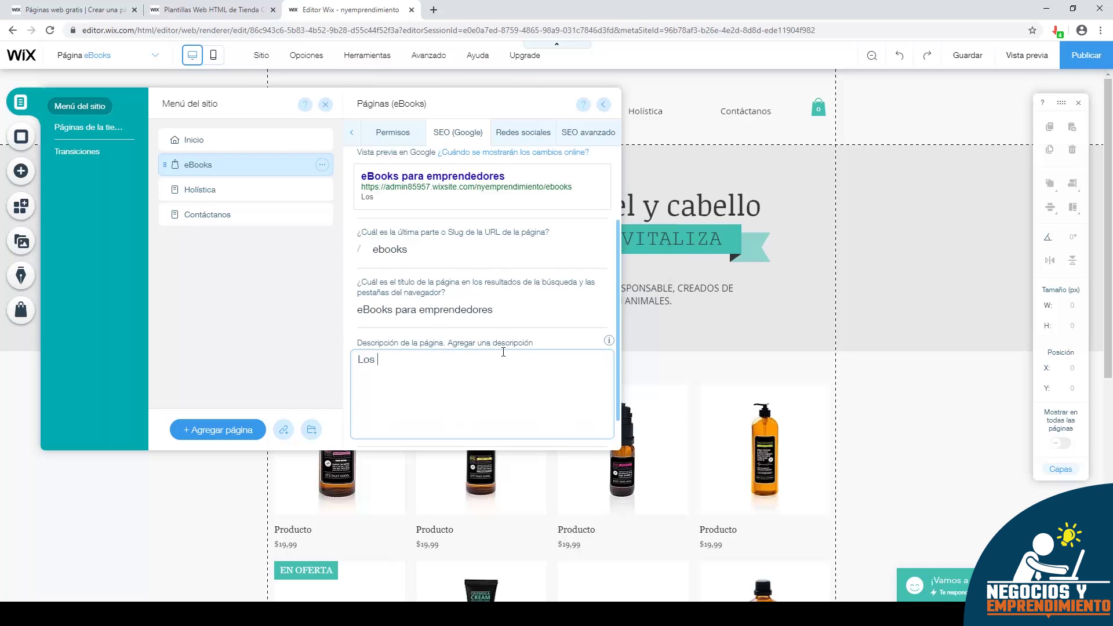
text(mejores ebooks de emprendedor)
key(BackSpace)
key(BackSpace)
key(BackSpace)
key(BackSpace)
key(BackSpace)
key(BackSpace)
key(BackSpace)
key(BackSpace)
key(BackSpace)
key(BackSpace)
key(BackSpace)
key(BackSpace)
key(BackSpace)
key(BackSpace)
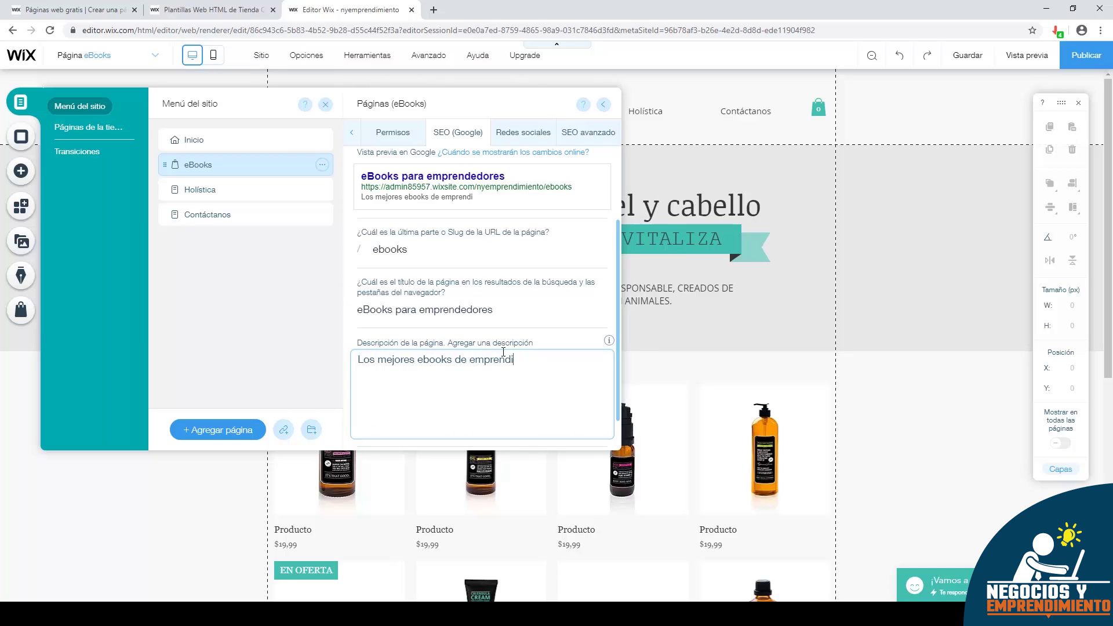
text(para aprender sobre emprendimiento y negocios.)
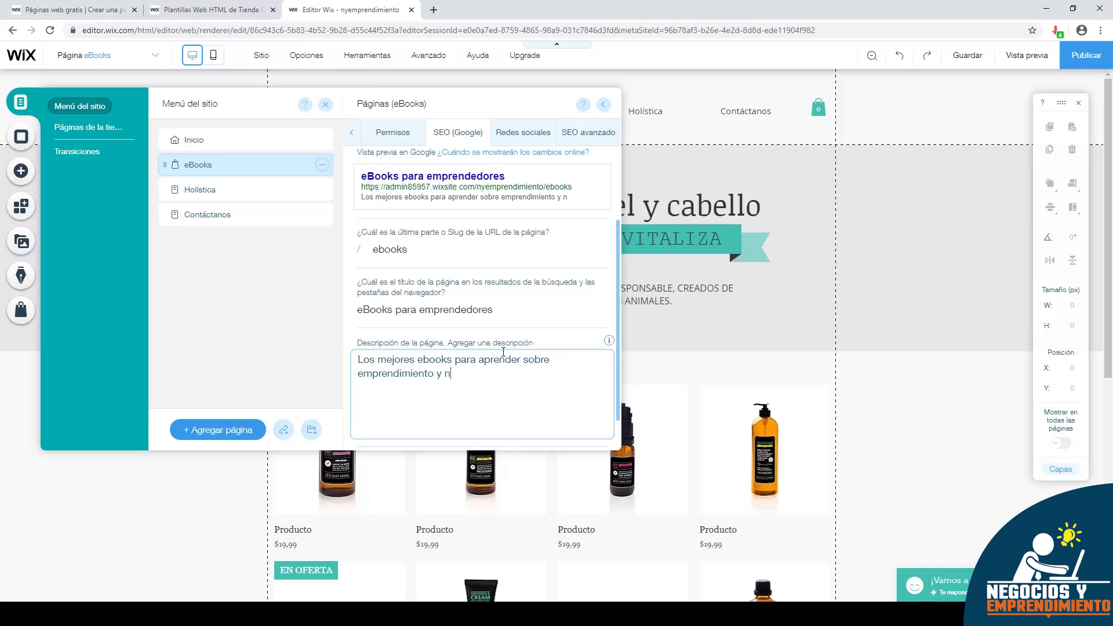
scroll(580, 406, down, 1)
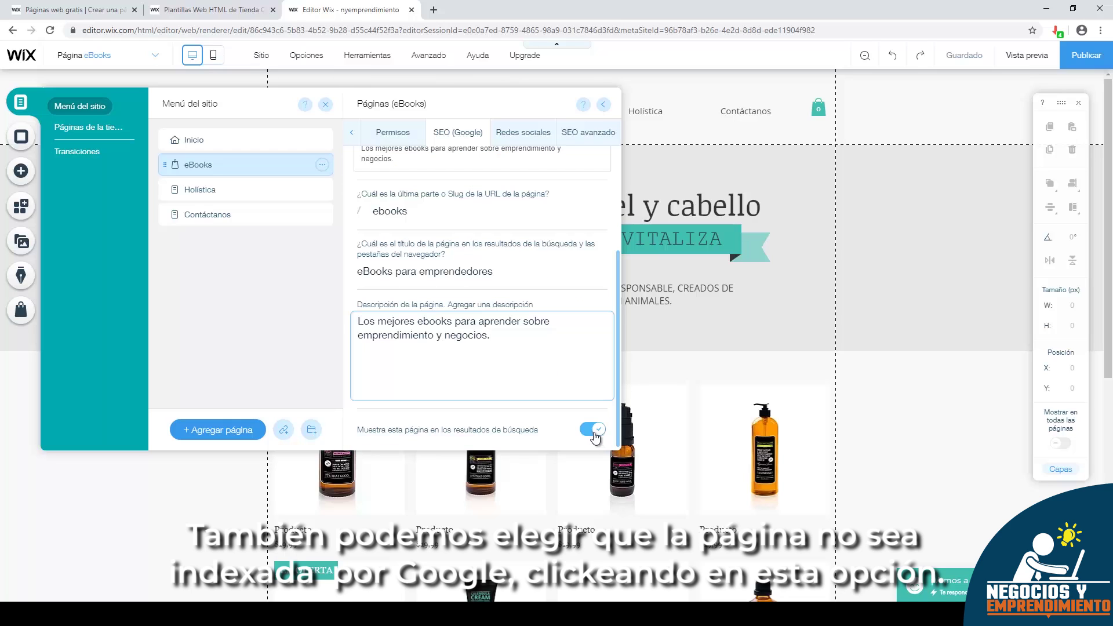
click(593, 434)
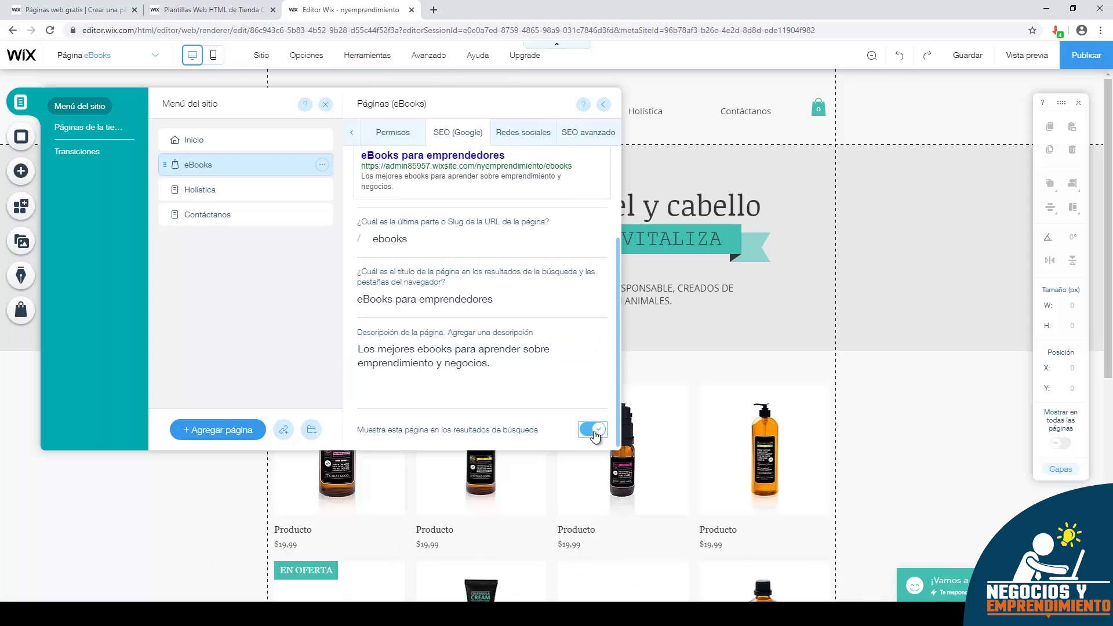
scroll(526, 315, up, 5)
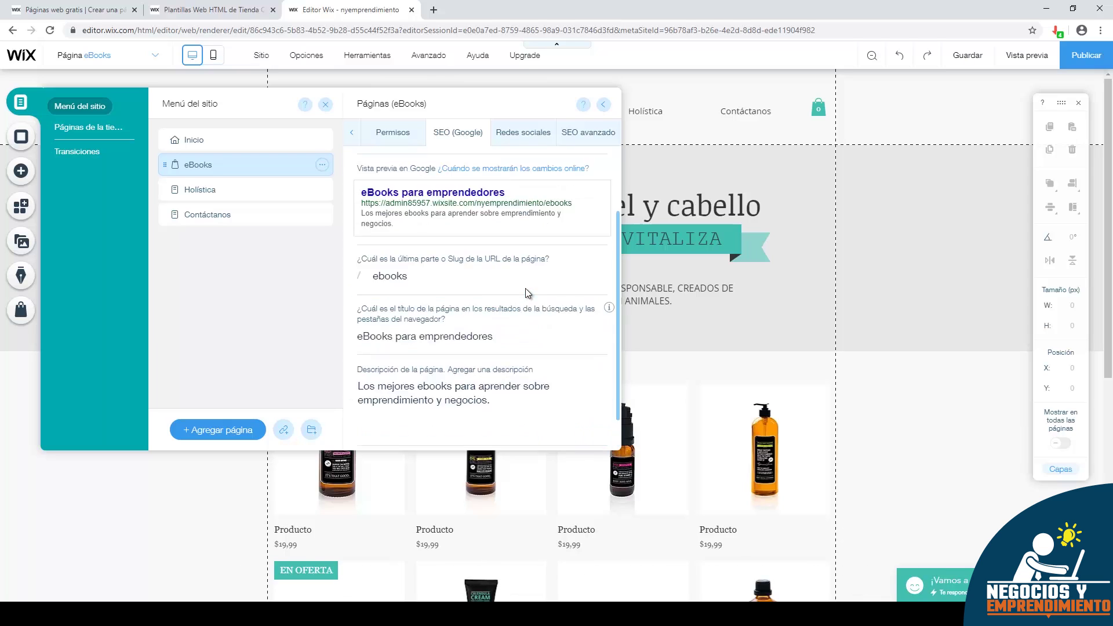
click(512, 138)
mouse_move(529, 227)
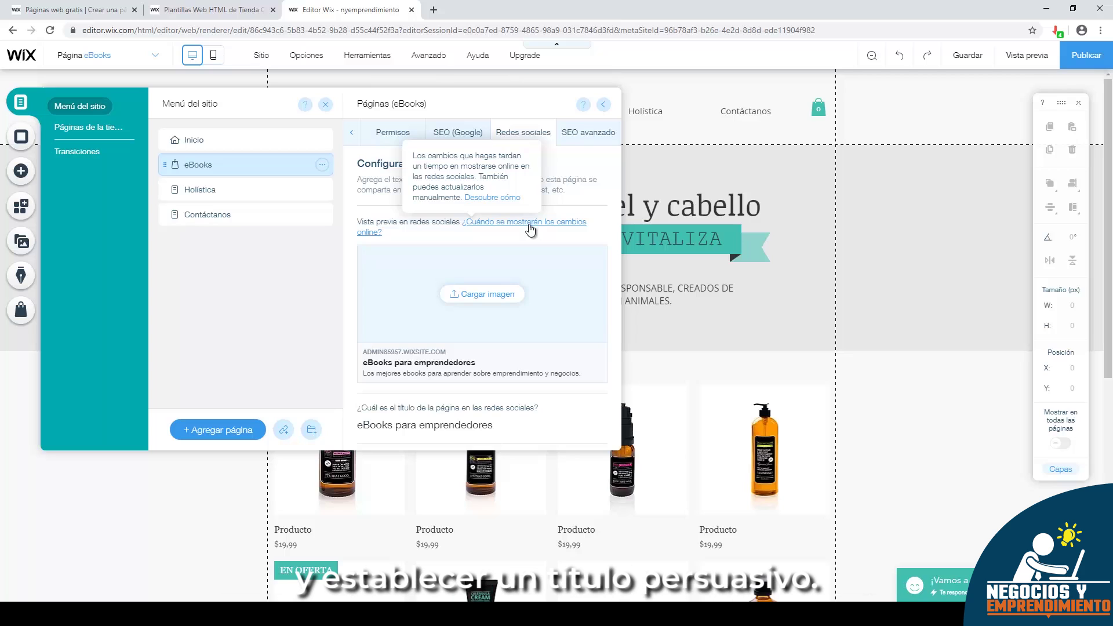
- Upload Libro-Emprender-Vida.jpg from the computer and set it as the eBooks page's social-share image
scroll(490, 264, down, 2)
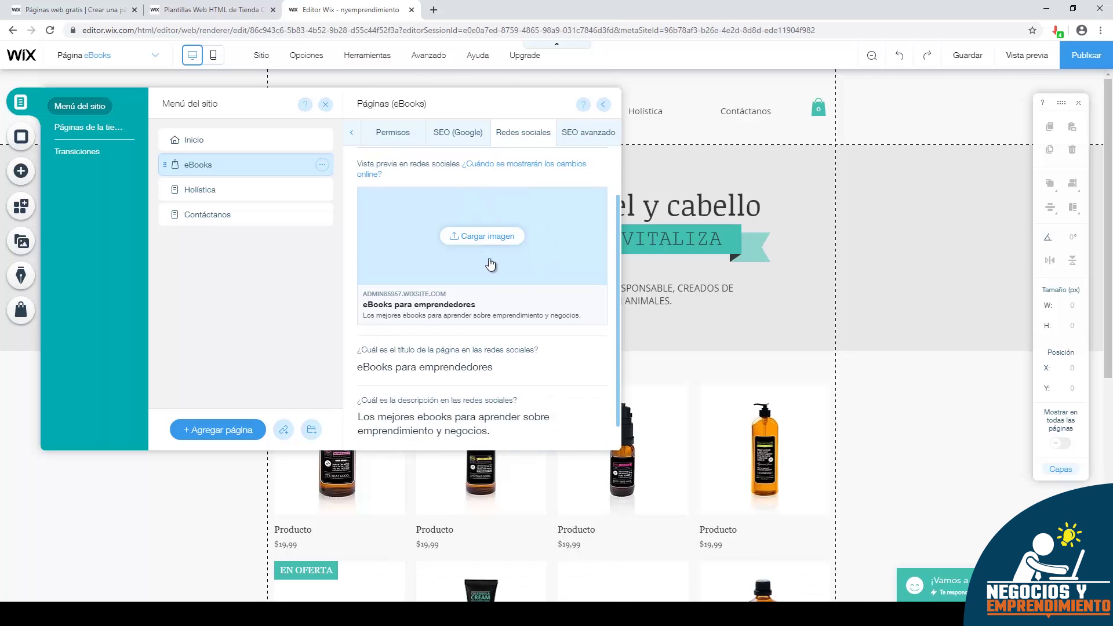
click(483, 216)
click(131, 132)
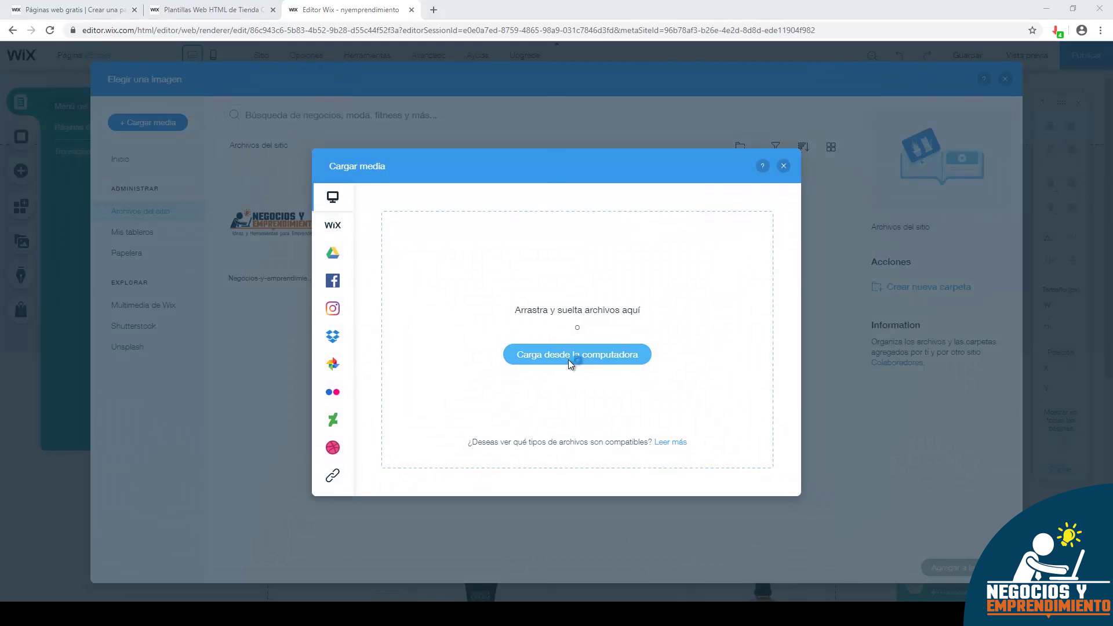
click(569, 358)
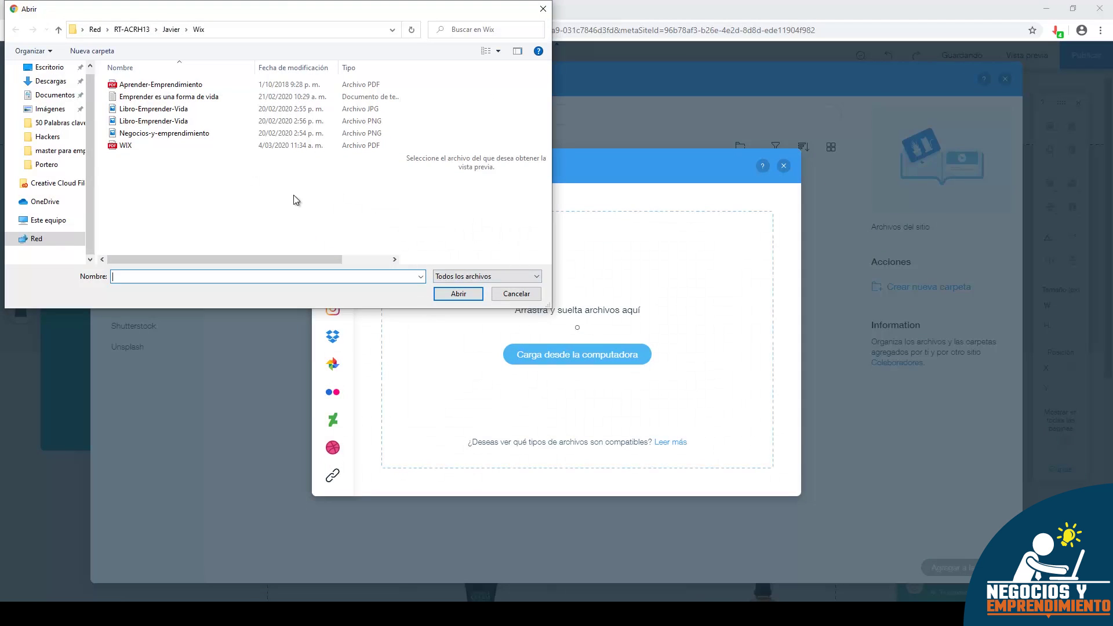
click(154, 109)
shift+click(174, 121)
click(153, 109)
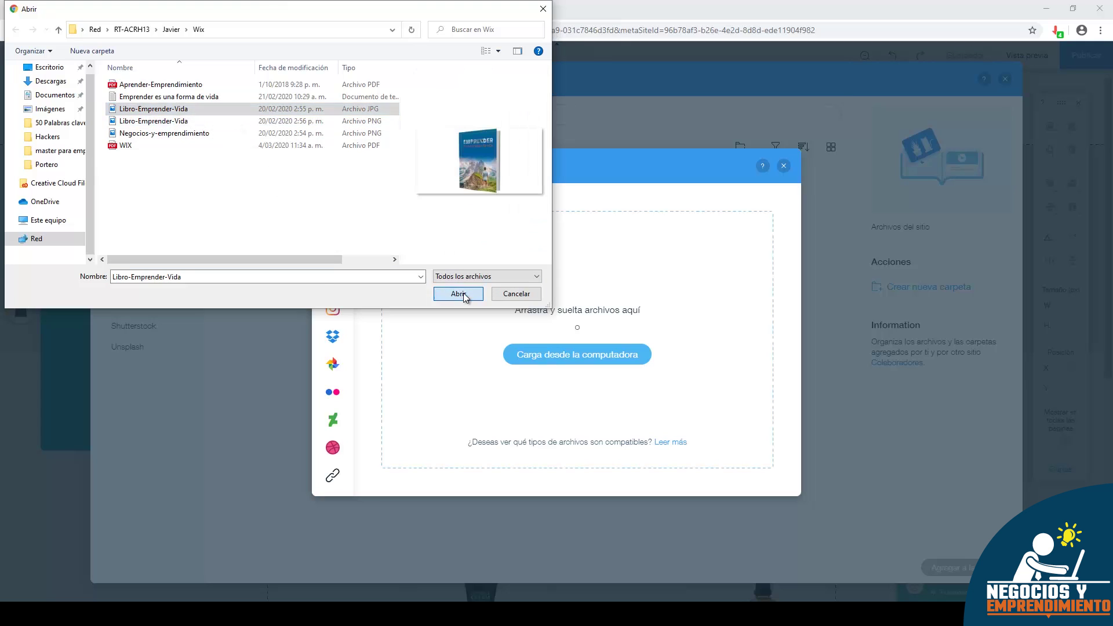
click(458, 293)
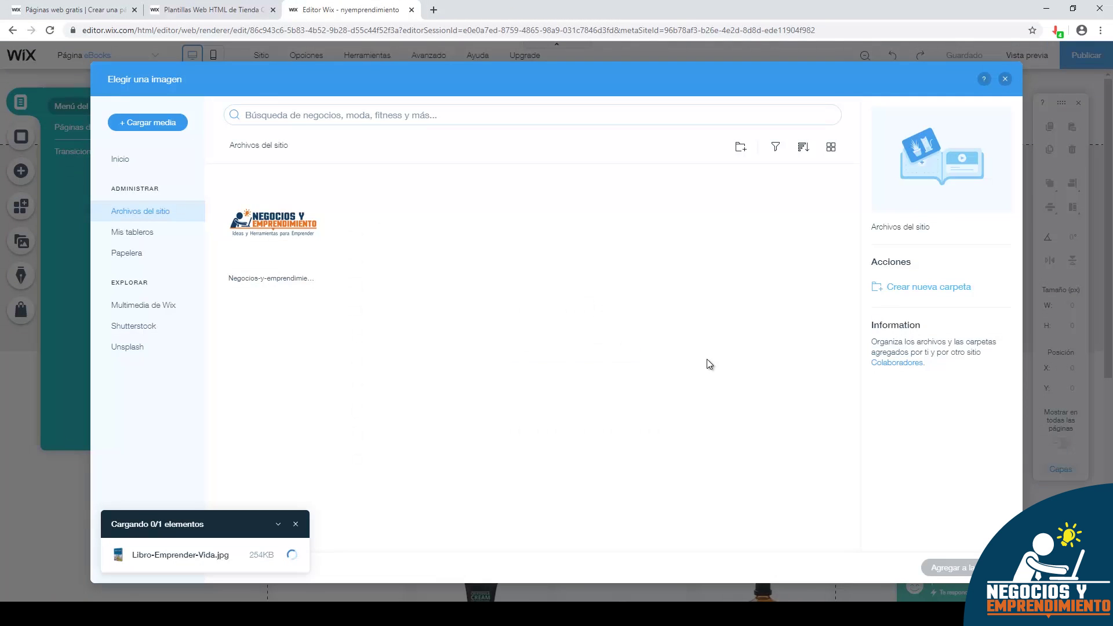
click(942, 568)
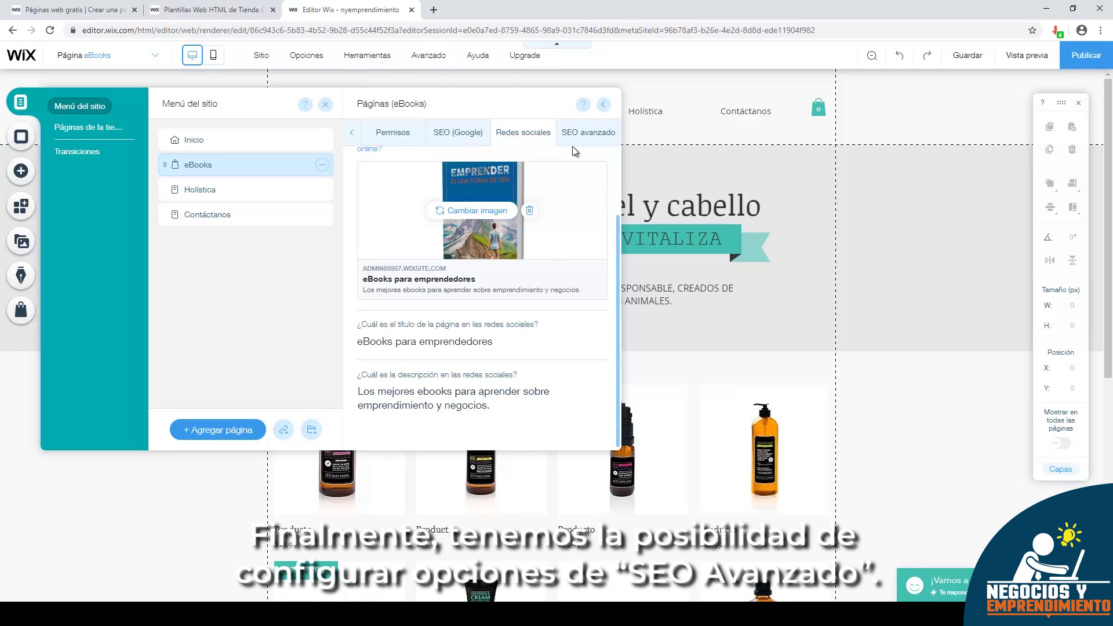
- Review the SEO avanzado structured data, meta tags and canonical URL, then close page settings
click(574, 140)
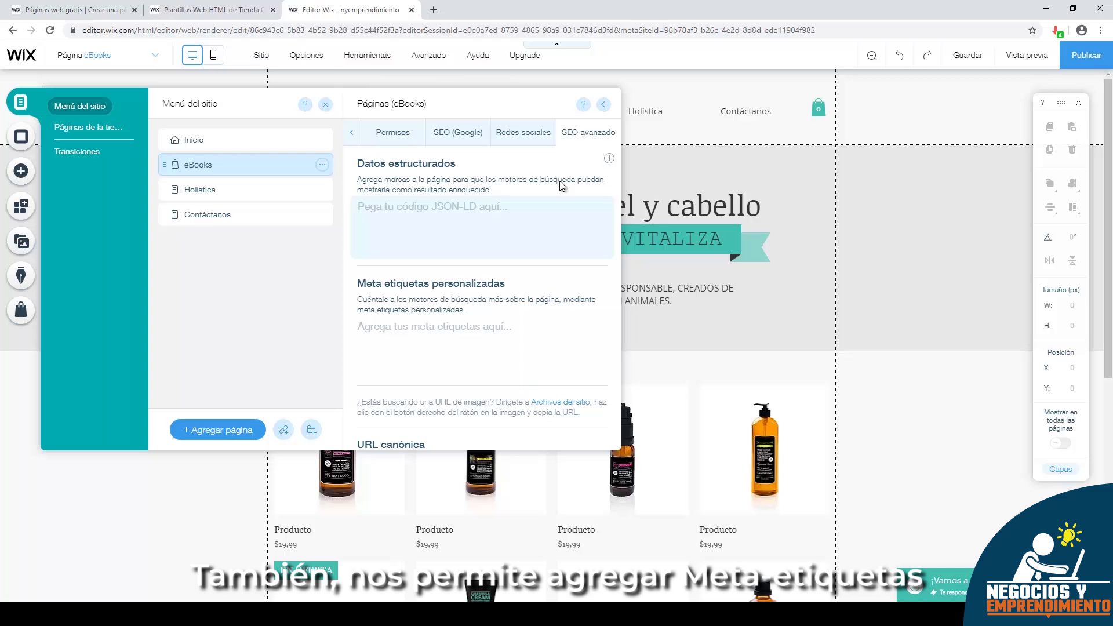
scroll(504, 227, down, 2)
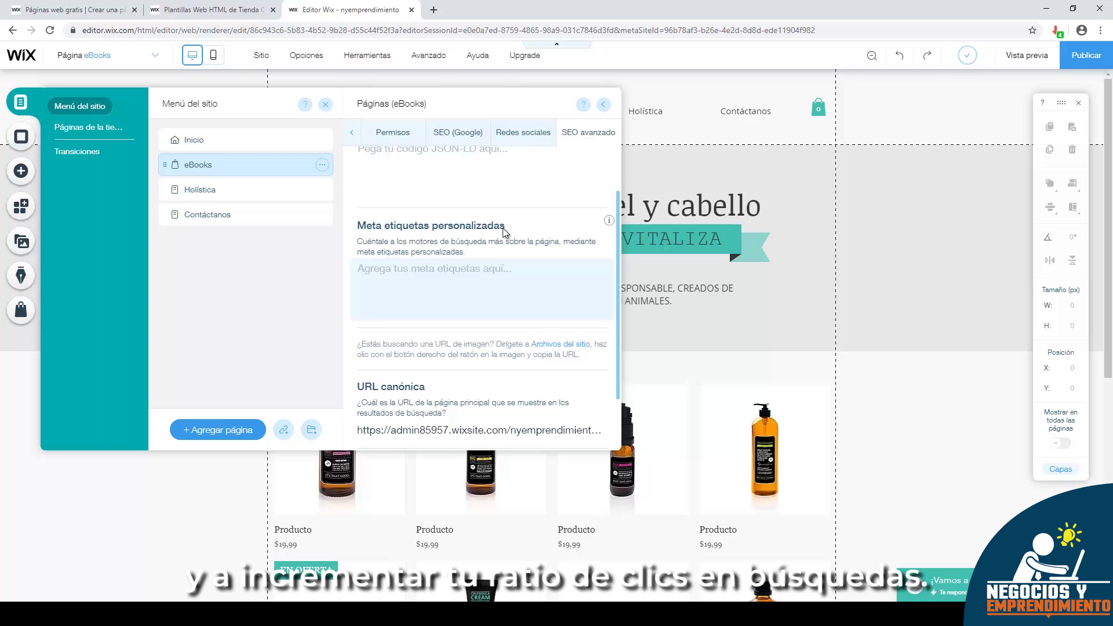
scroll(508, 245, down, 1)
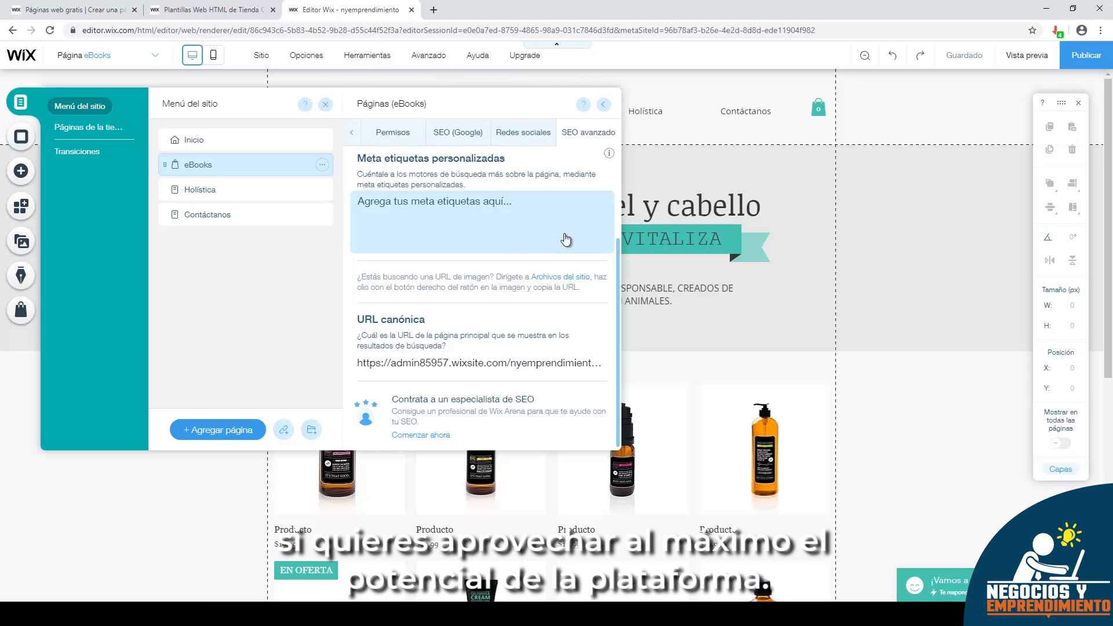
click(325, 104)
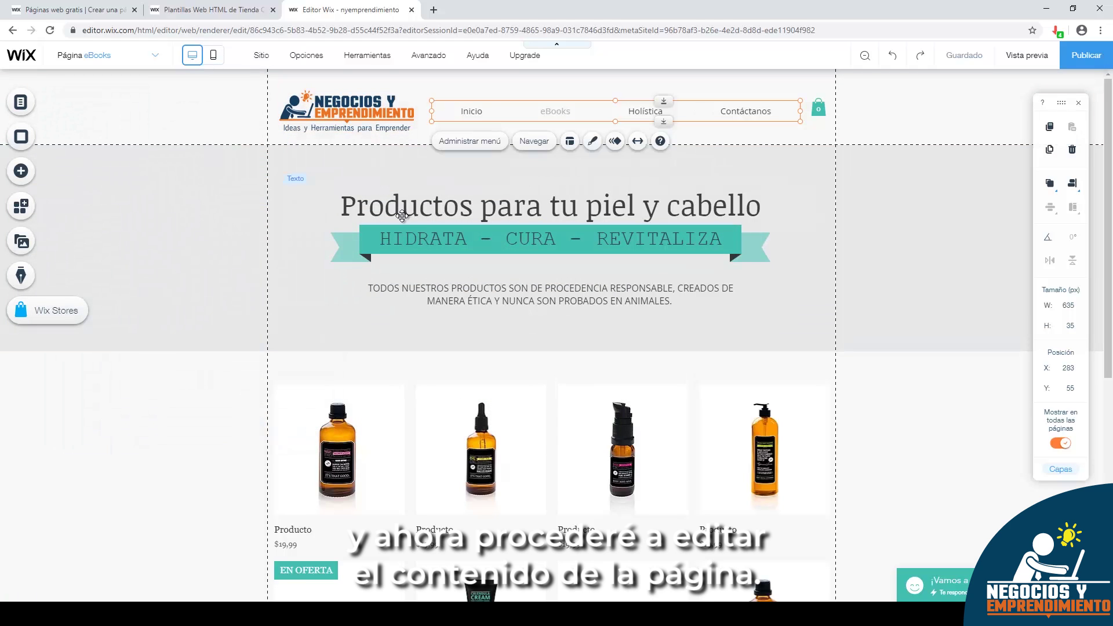
- Retitle the heading 'Ebooks para emprendedores' and make the banner 'Finanzas - Marketing - Negocios' at size 31
double_click(472, 206)
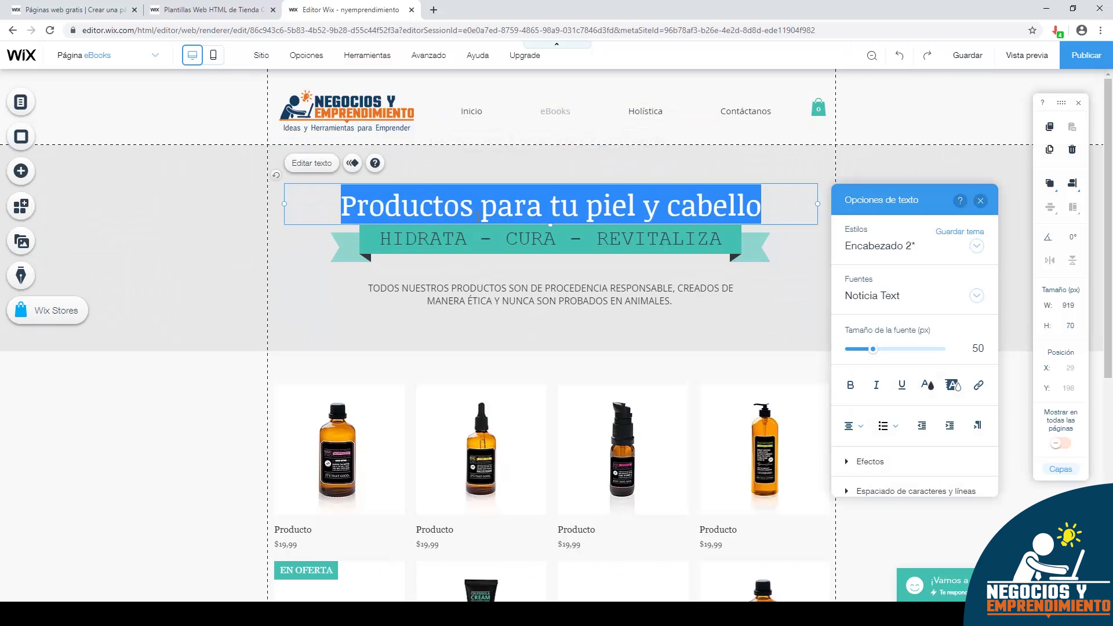
text(Eboo)
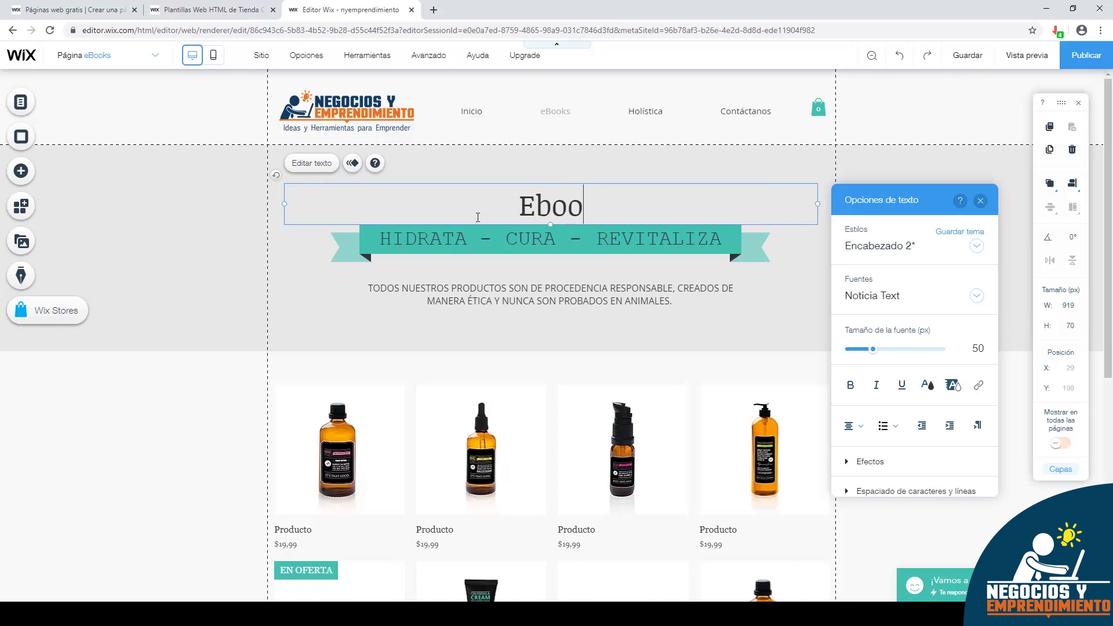
text(ks para emprendedores)
click(431, 237)
click(432, 236)
drag(468, 237, 379, 236)
text(Finanzas)
drag(442, 261, 493, 261)
text(Marketing)
drag(565, 260, 872, 429)
text(Negocios)
key(ctrl+a)
drag(770, 390, 767, 390)
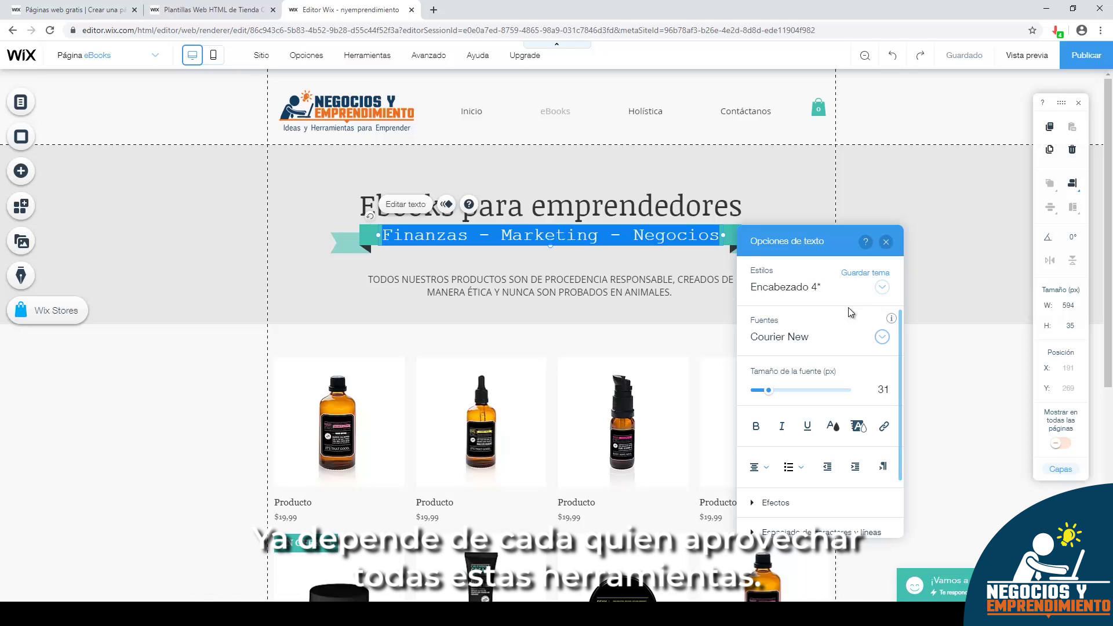
- Rewrite the description as 'Los mejores libros para aprender sobre emprendimiento y negocios.'
click(630, 281)
double_click(650, 288)
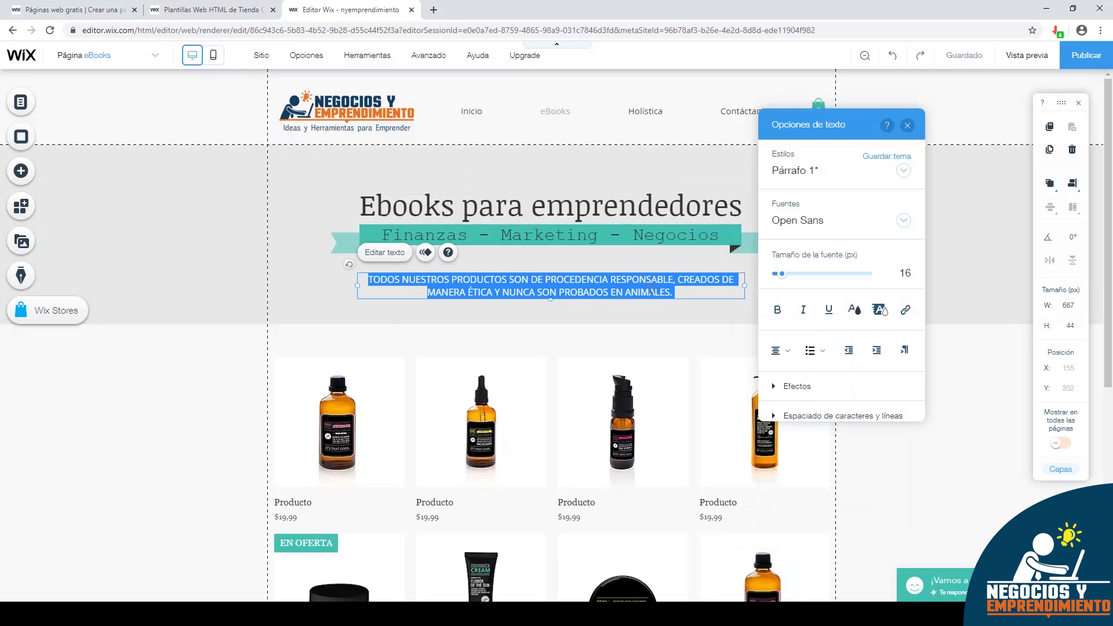
text(Los mejor)
key(BackSpace)
key(BackSpace)
key(BackSpace)
text(ores )
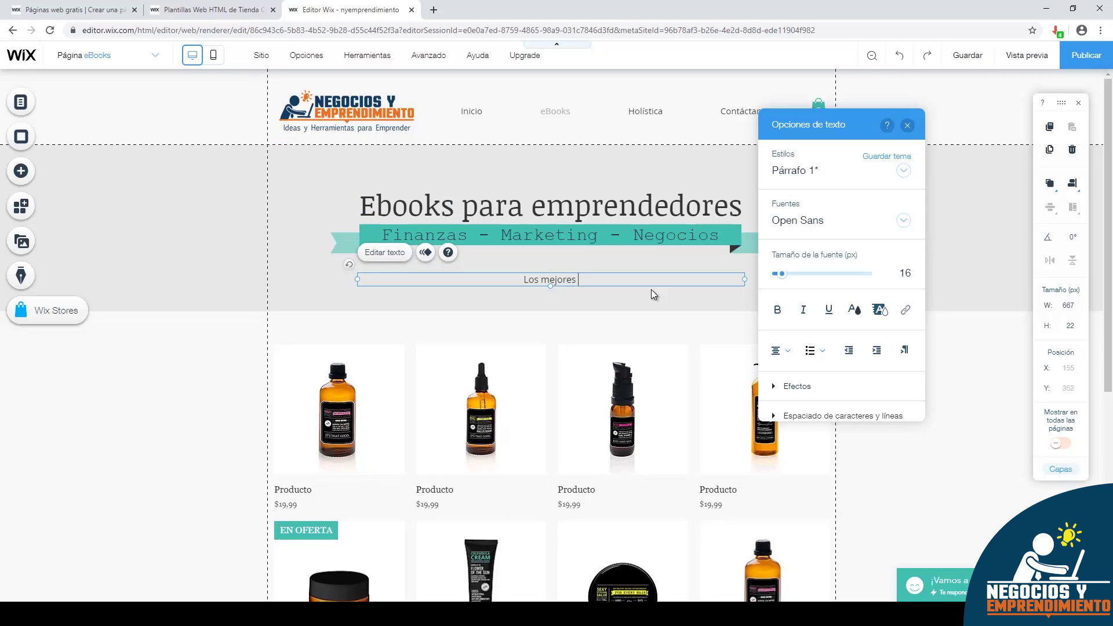
text(libros para aprender sobre emprendimiento y gocios.)
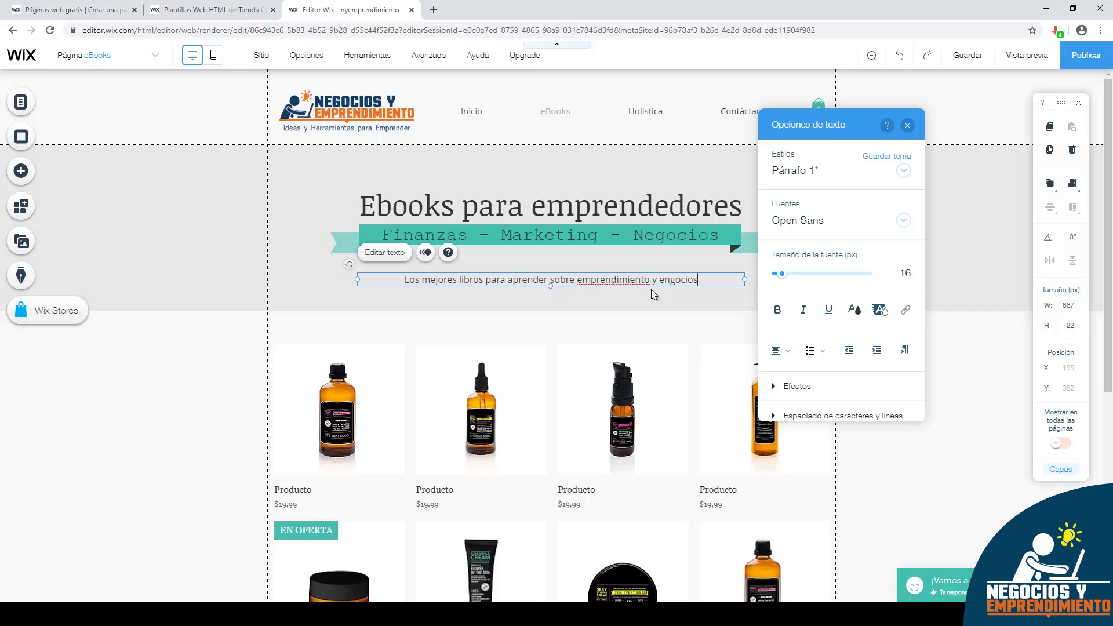
click(666, 280)
text(ne)
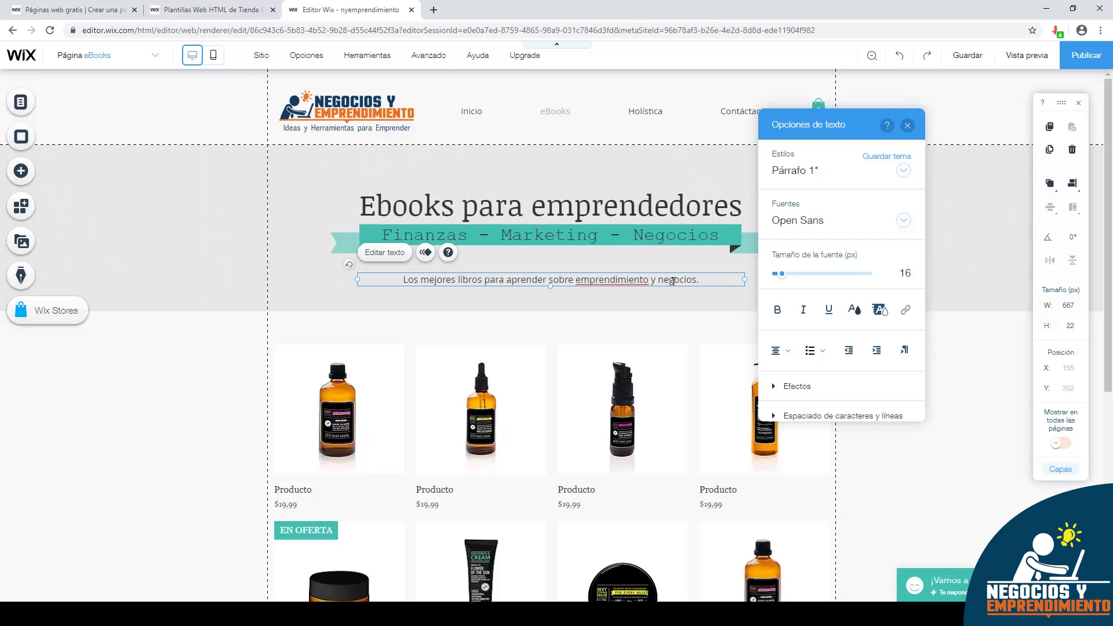
click(906, 125)
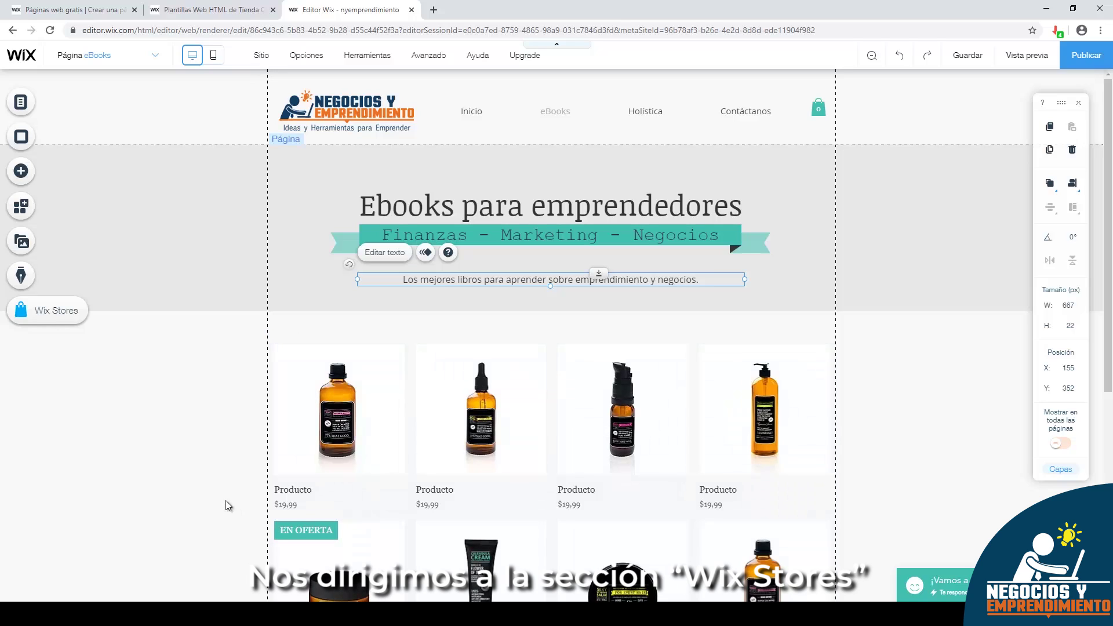
- Set up Wix Stores with ¡Empieza ahora! and go to the store's Panel de control
click(39, 322)
click(179, 404)
click(177, 322)
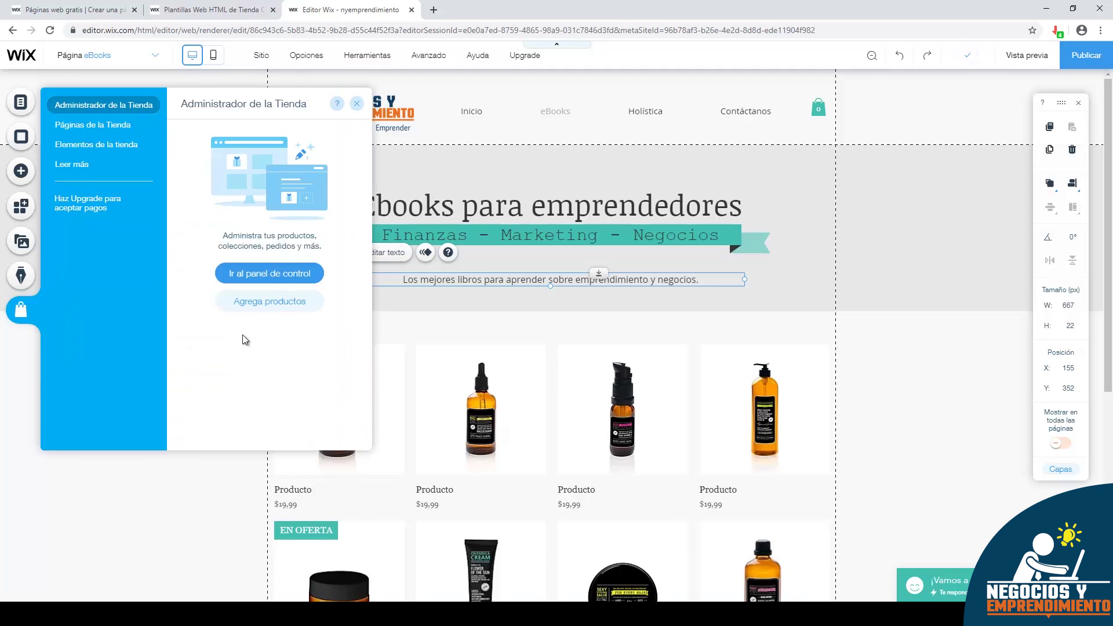
click(281, 276)
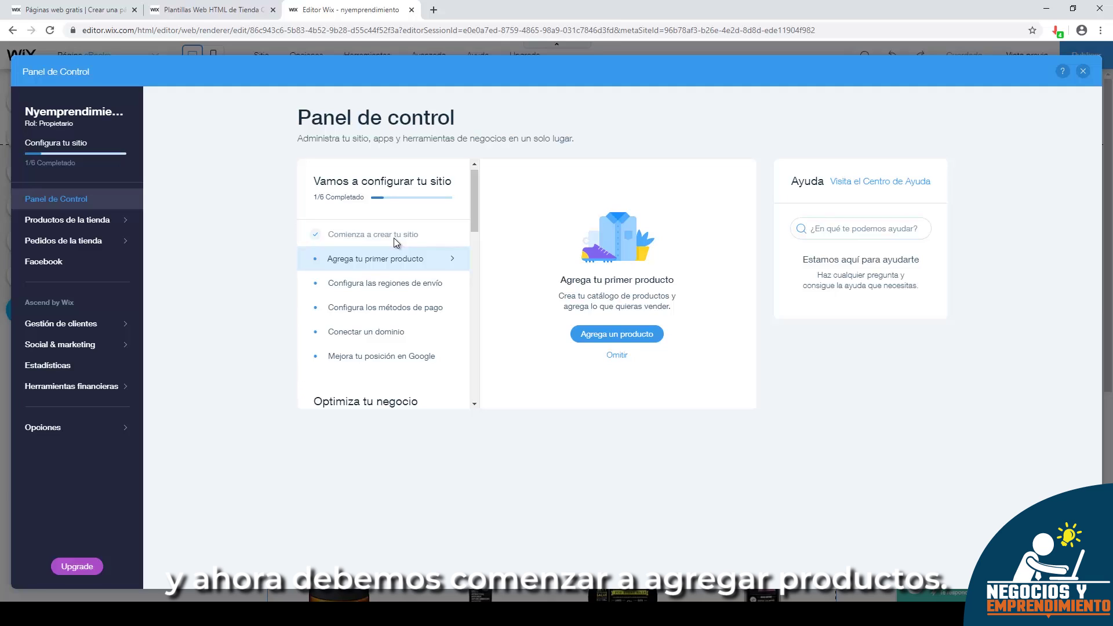
- Select all 17 sample products in the Productos list and delete them
click(610, 339)
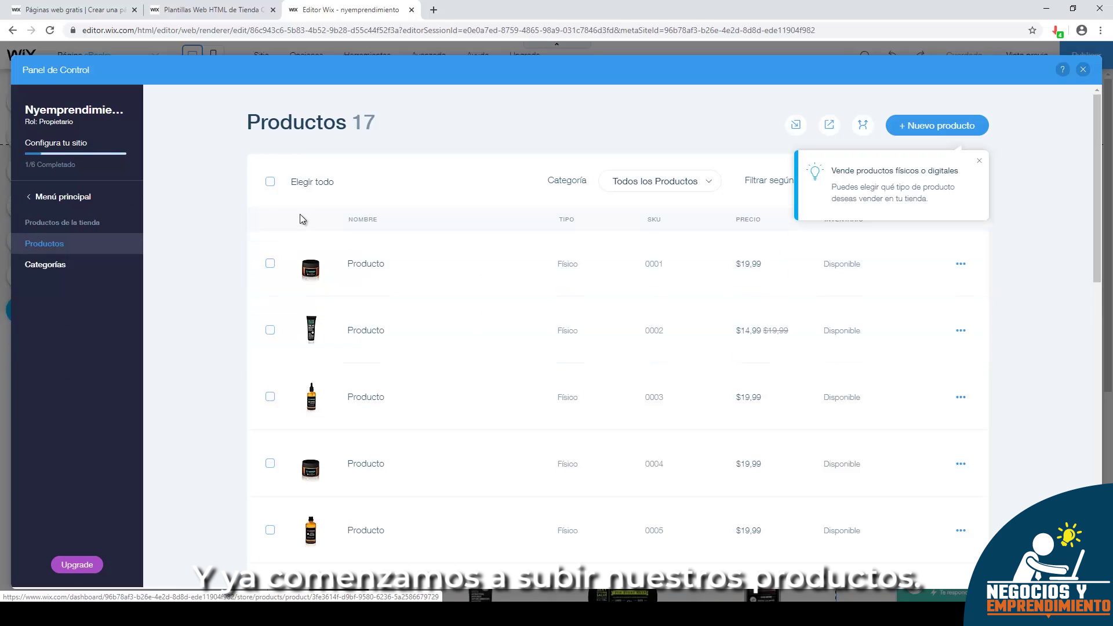
click(270, 181)
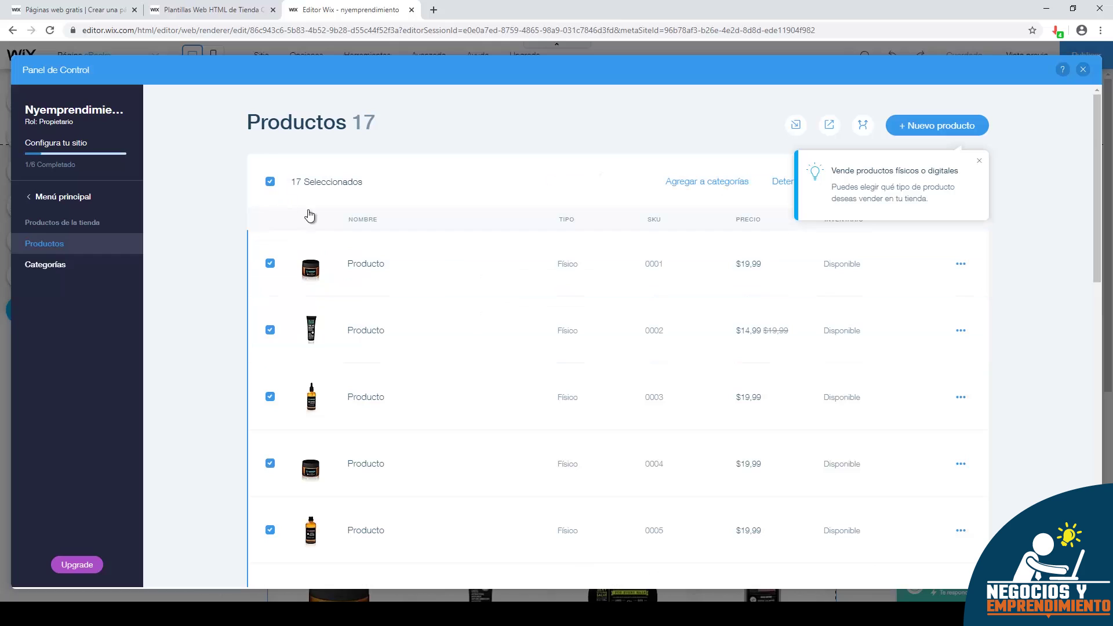
click(979, 162)
click(937, 181)
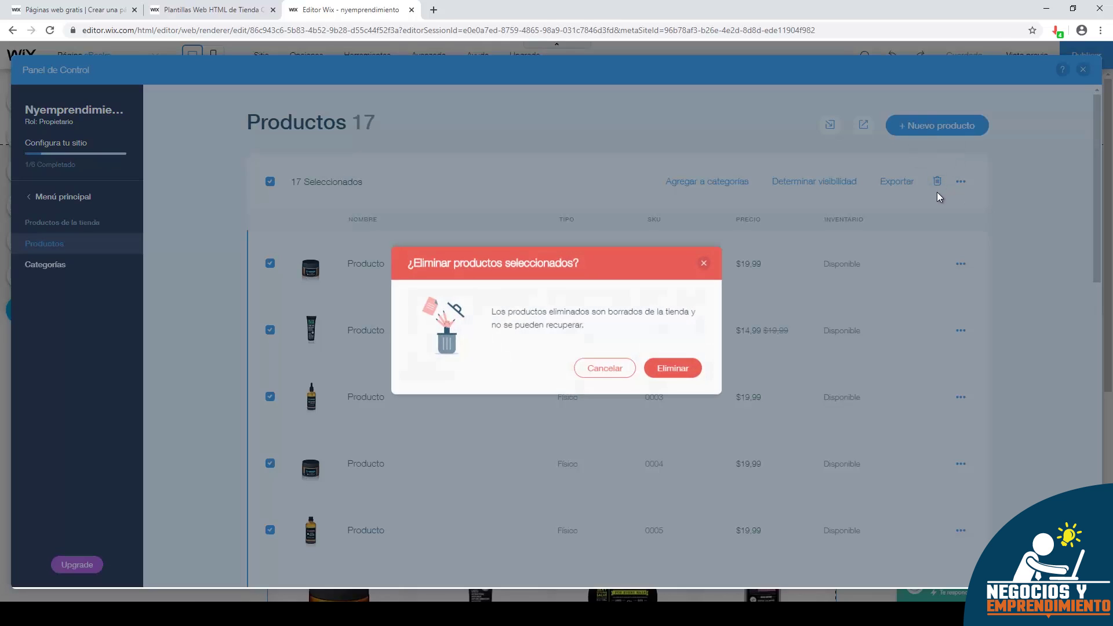
click(661, 357)
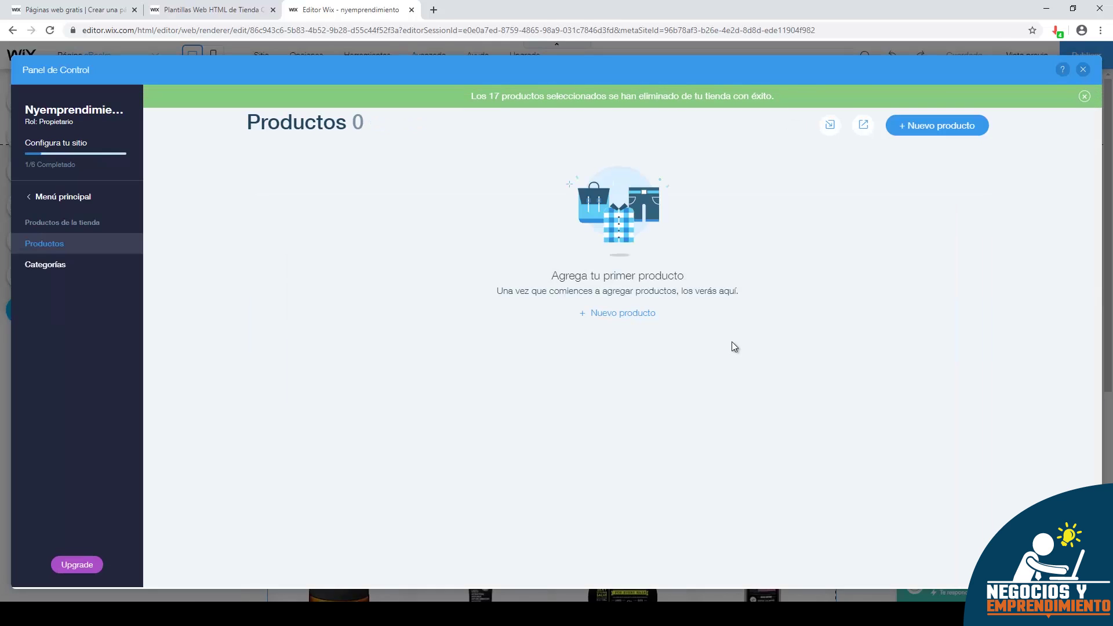
- Create digital product 'Libro de emprendimiento' and upload Aprender-Emprendimiento.pdf as its document file
click(962, 121)
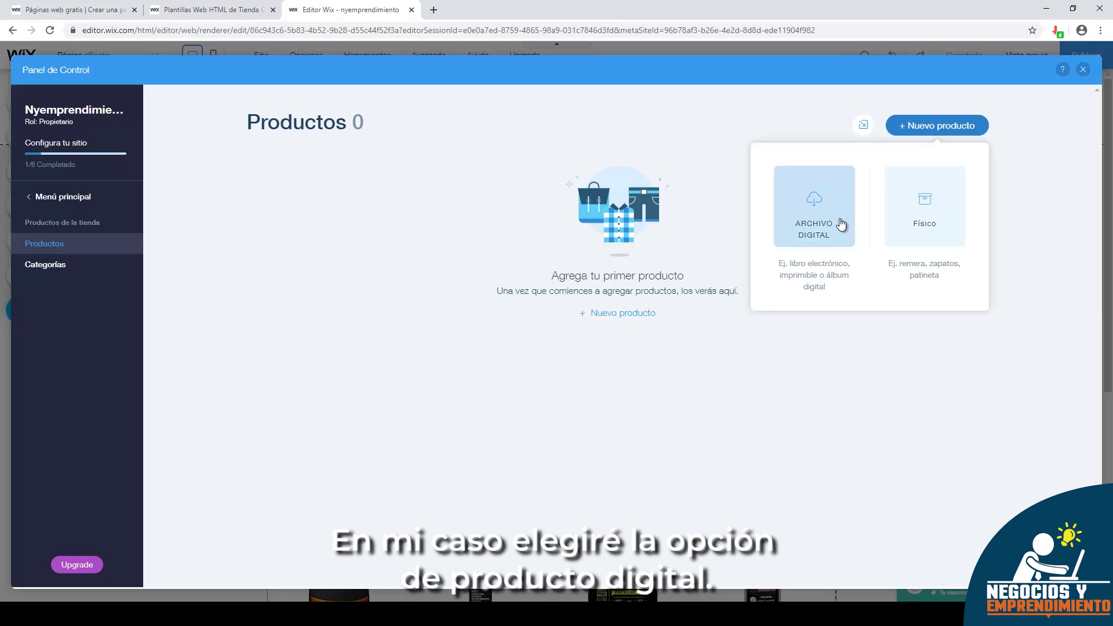
click(840, 223)
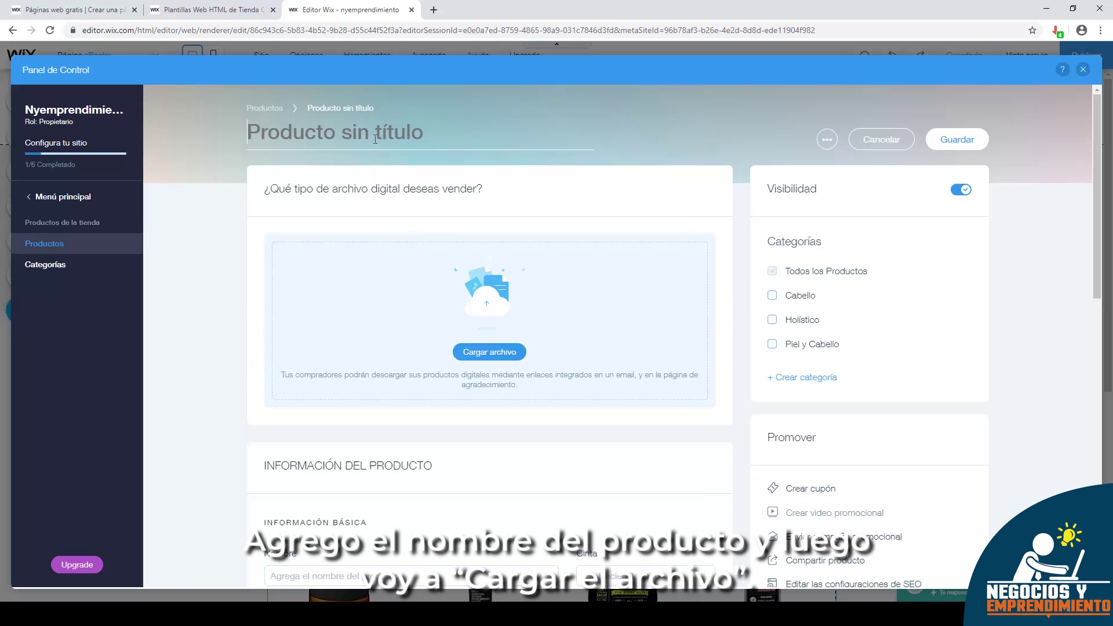
text(Libro de emprendimiento)
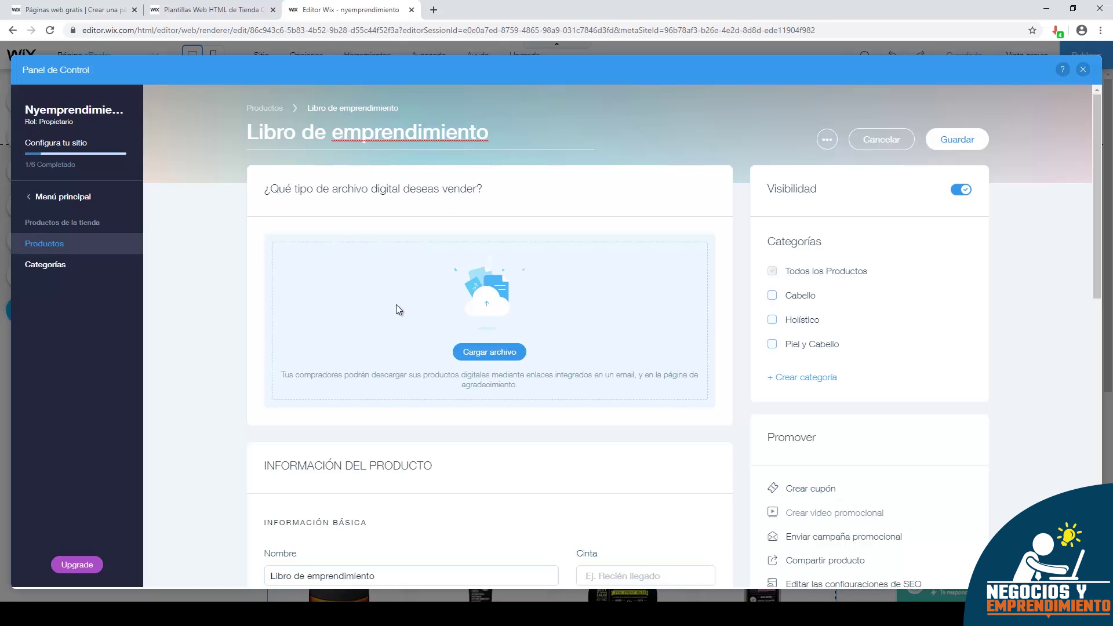
click(481, 352)
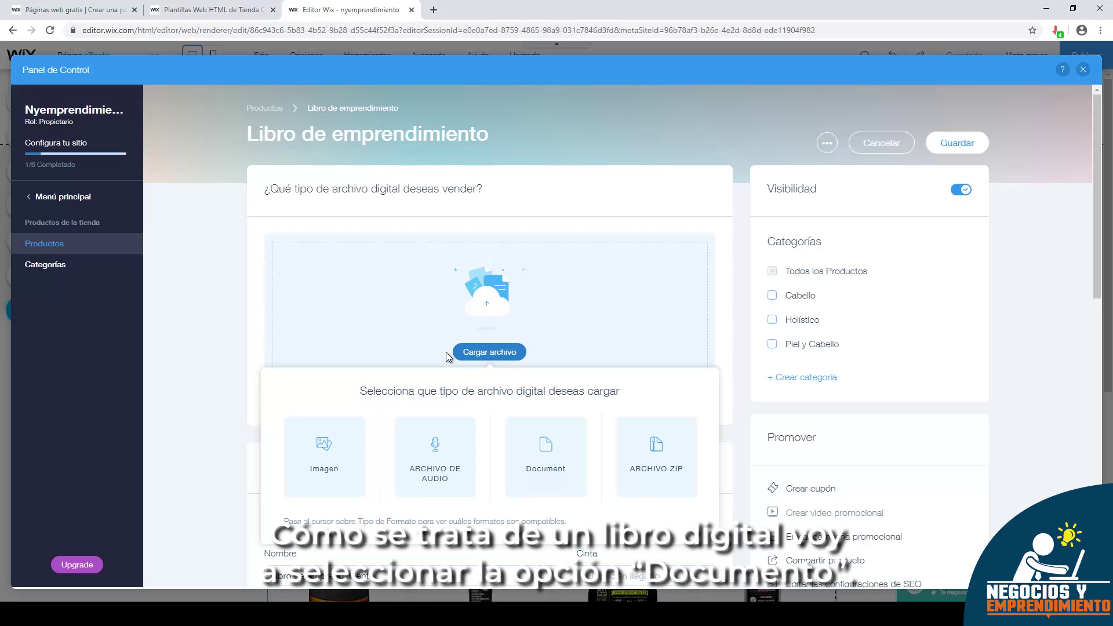
click(549, 451)
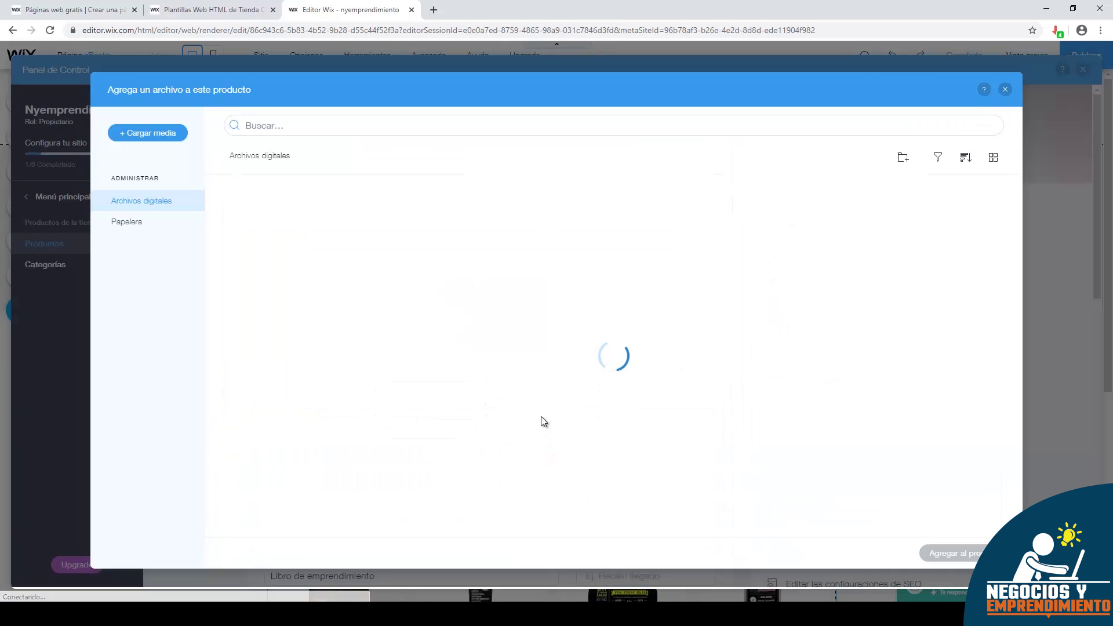
click(612, 430)
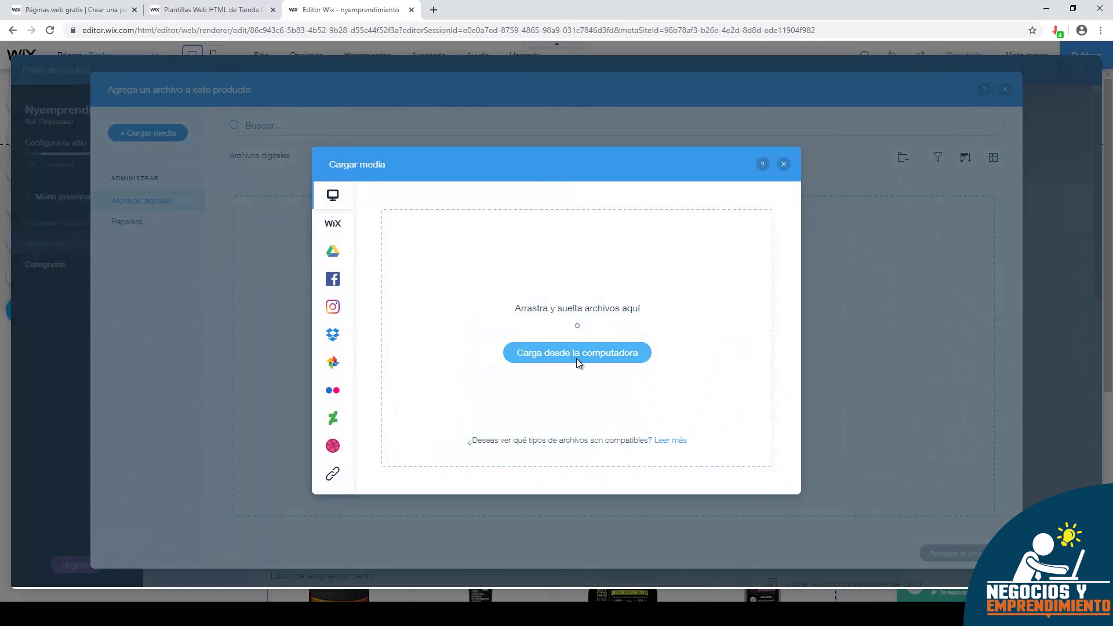
click(576, 354)
click(156, 86)
click(469, 291)
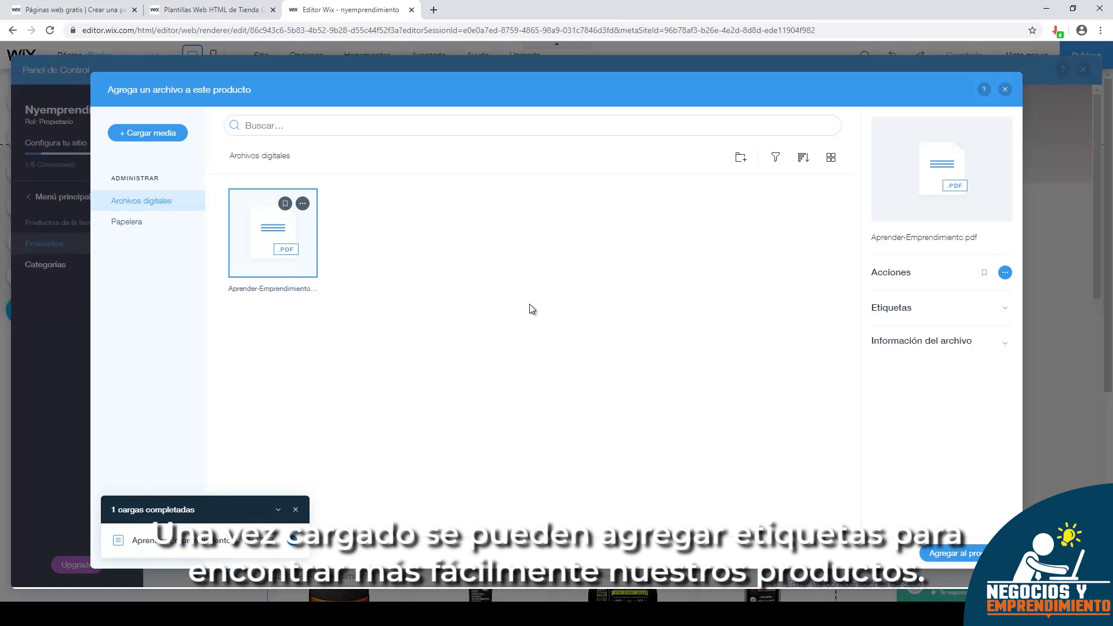
- Tag the PDF 'Ebooks' and attach it to the product
click(909, 310)
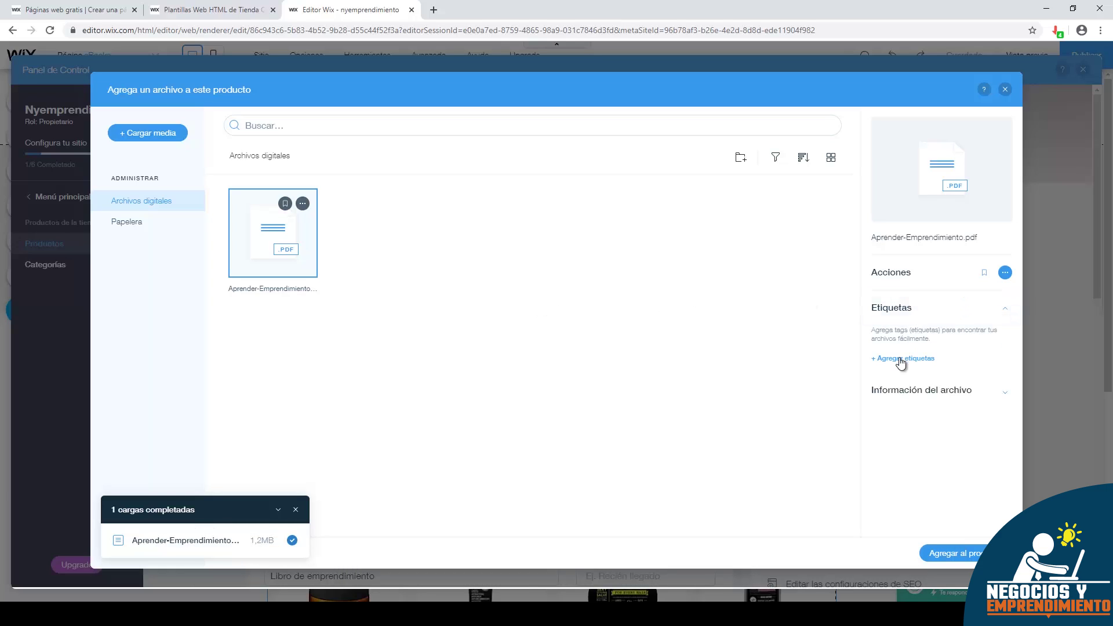
click(899, 360)
click(894, 332)
text(Ebooks)
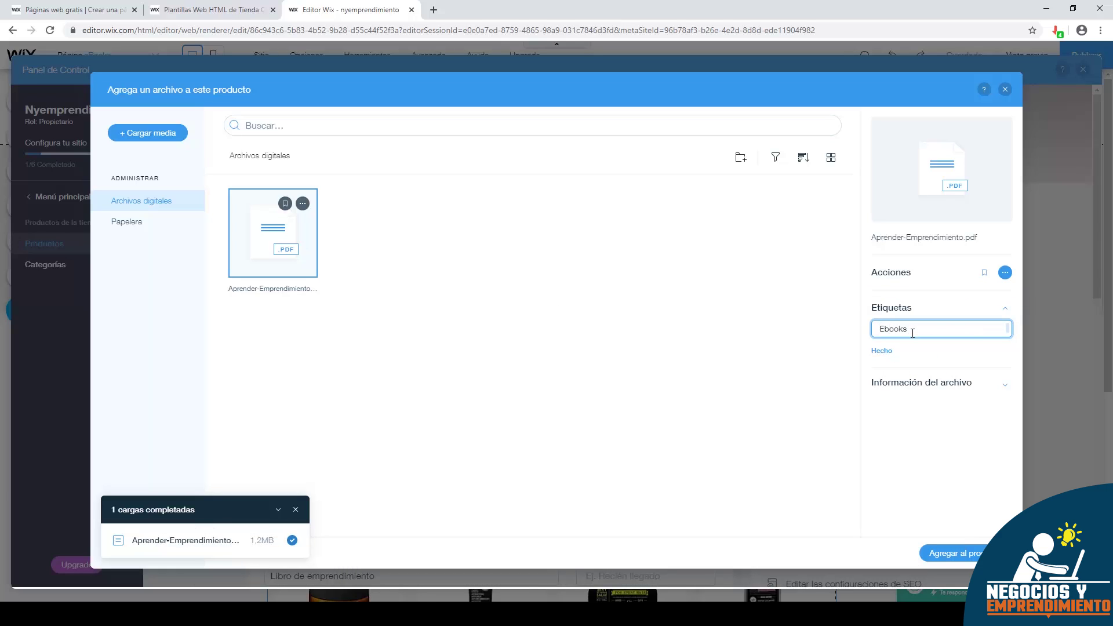
key(Return)
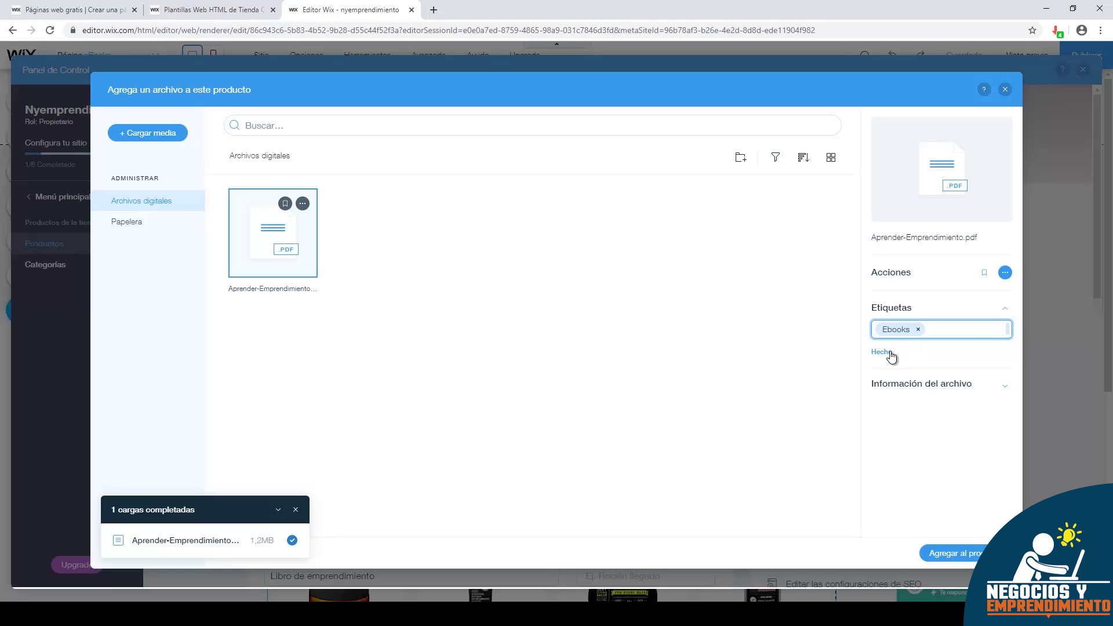
click(888, 353)
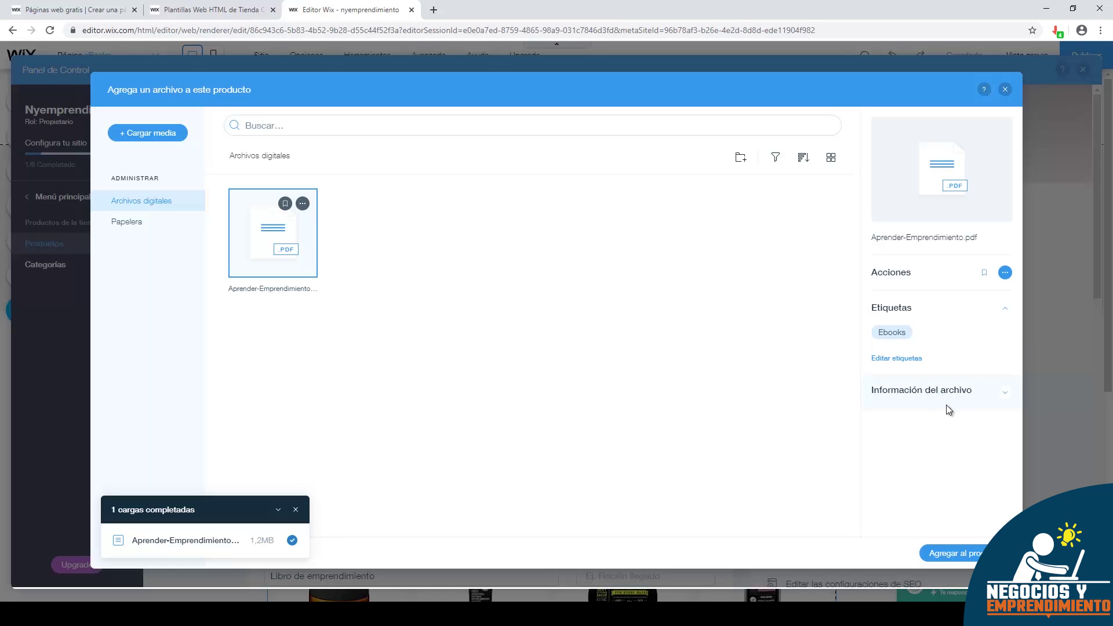
click(954, 553)
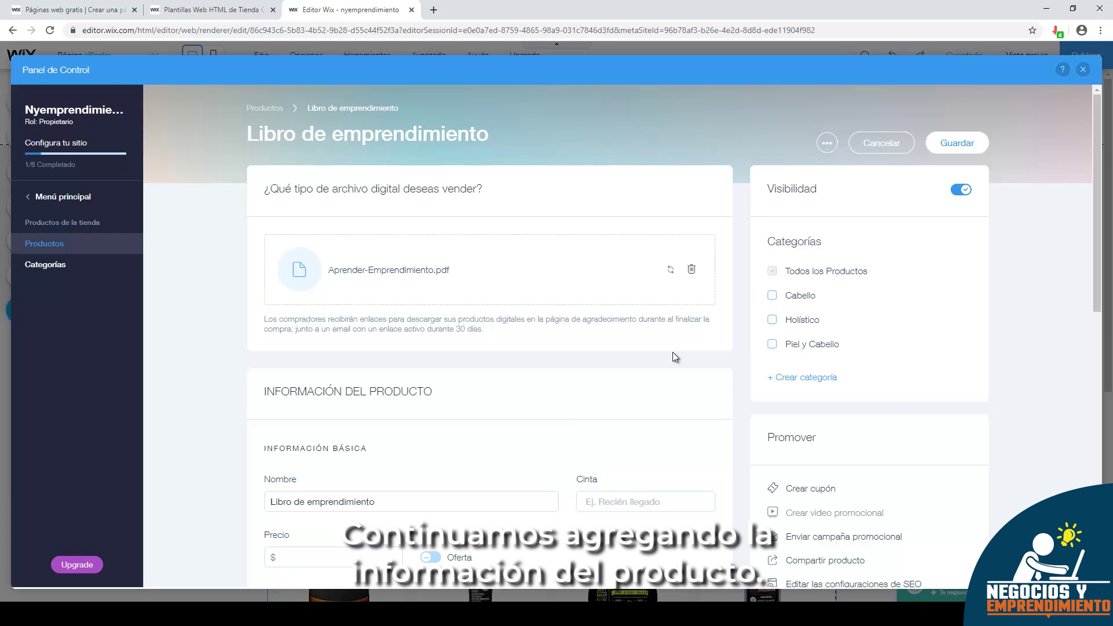
- Give the product a Bestseller ribbon and a price of 19, leaving sale pricing off
scroll(401, 378, down, 2)
click(401, 386)
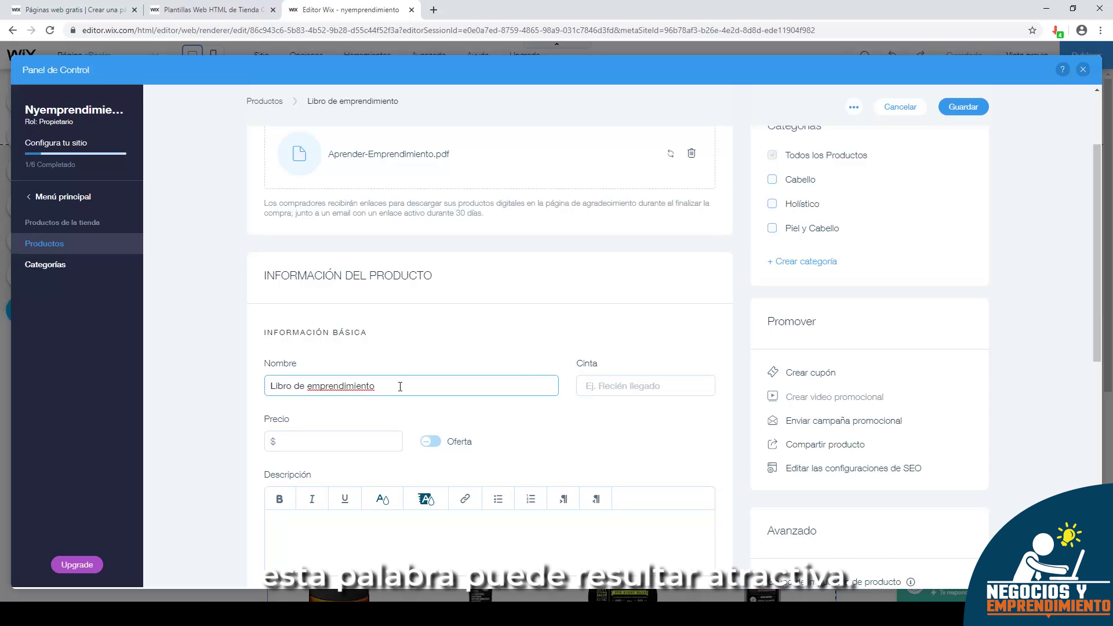
click(633, 388)
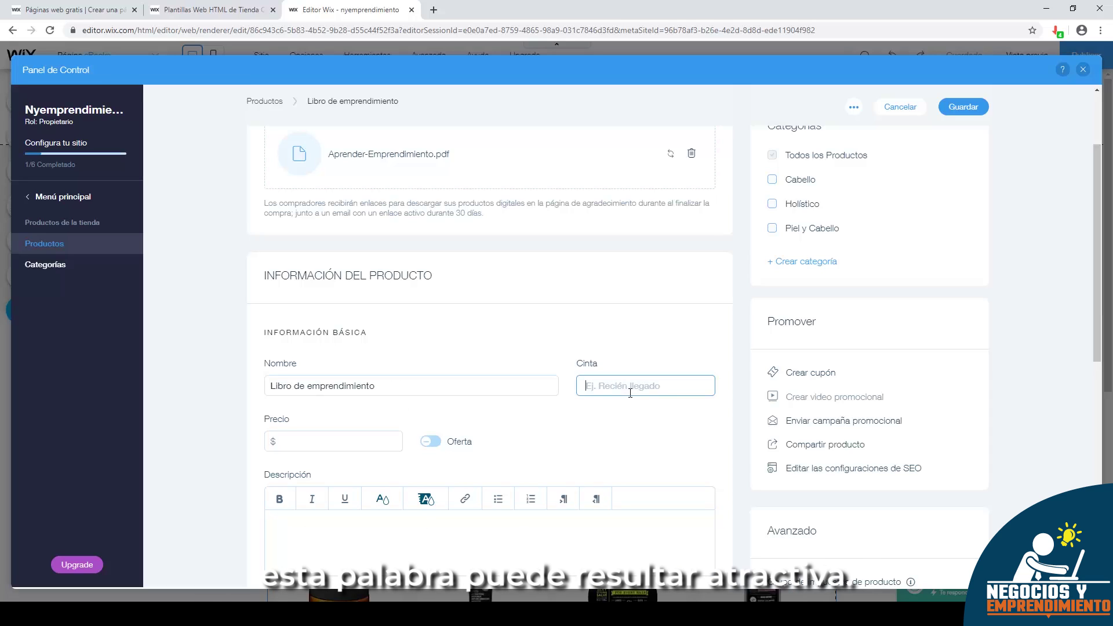
text(Bestseller)
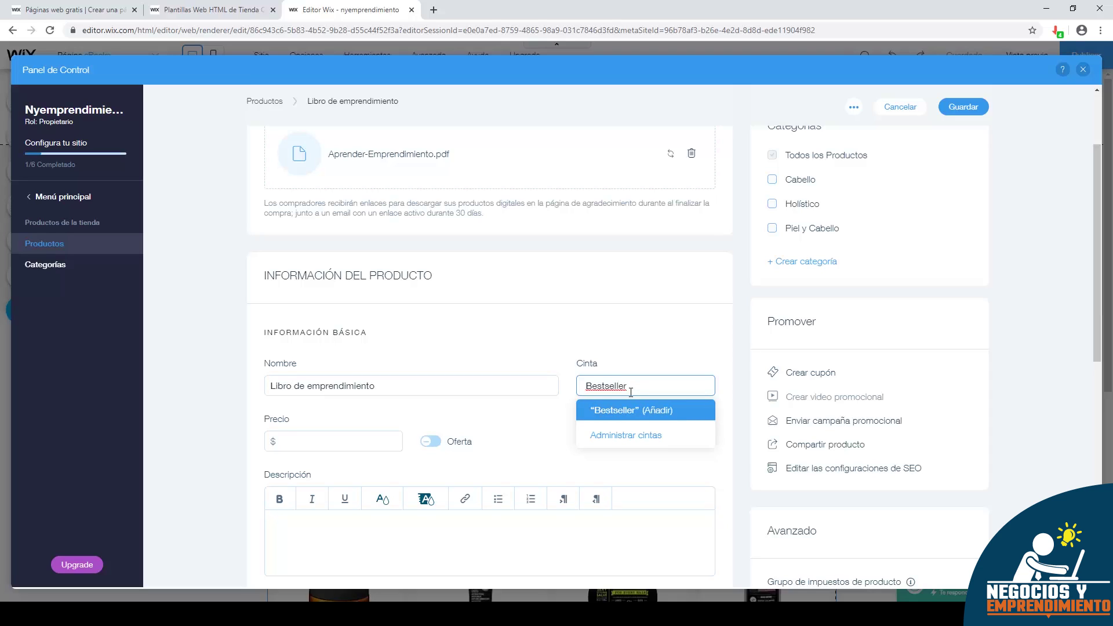
key(Return)
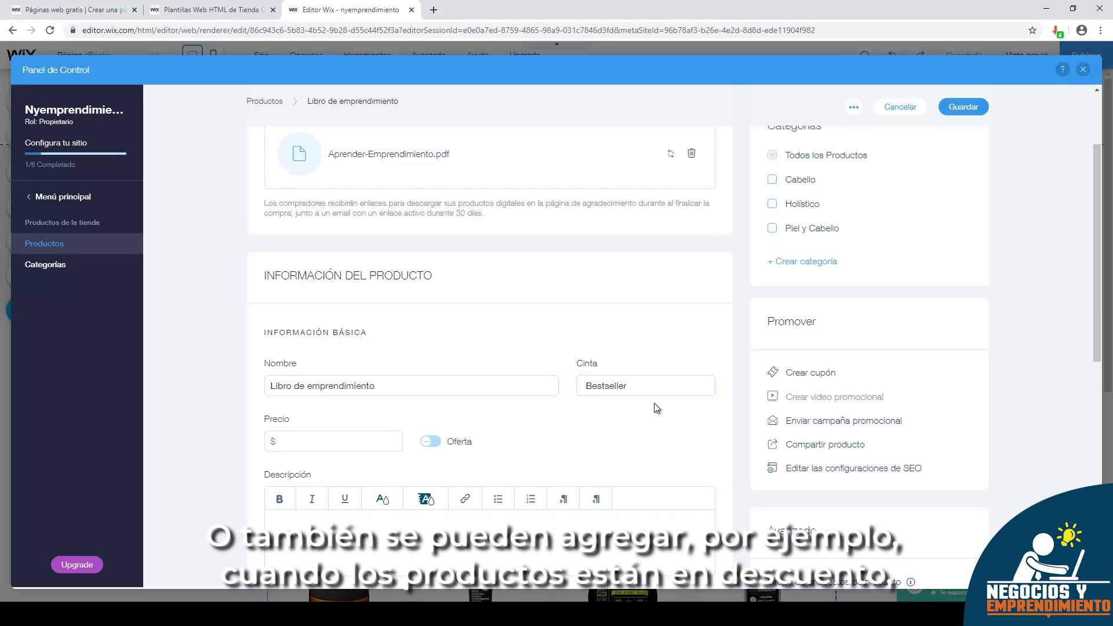
click(341, 439)
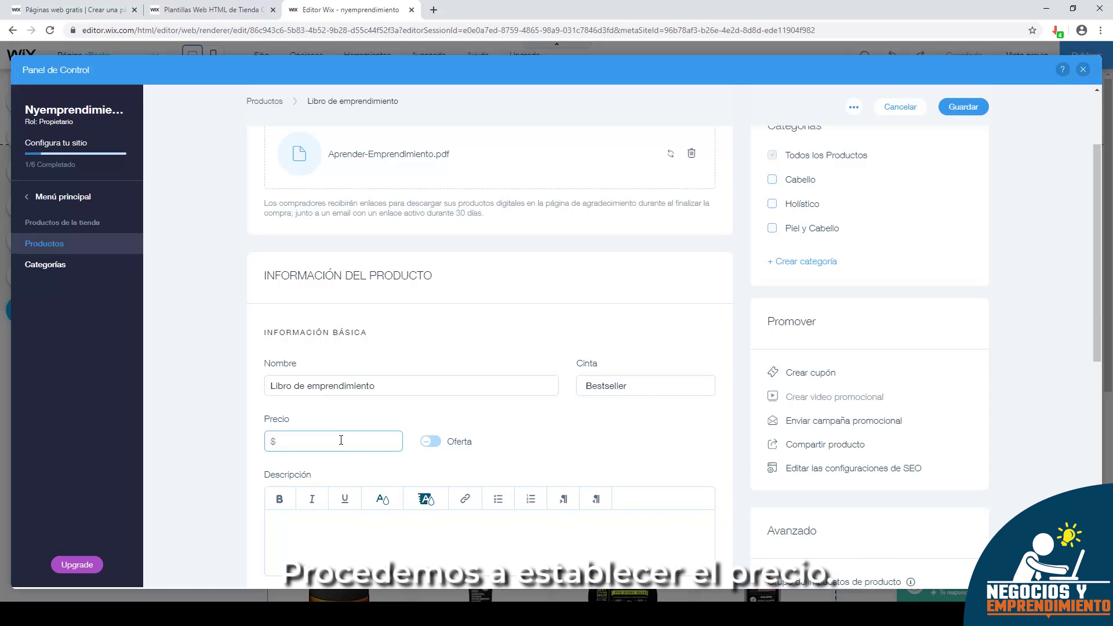
text(1)
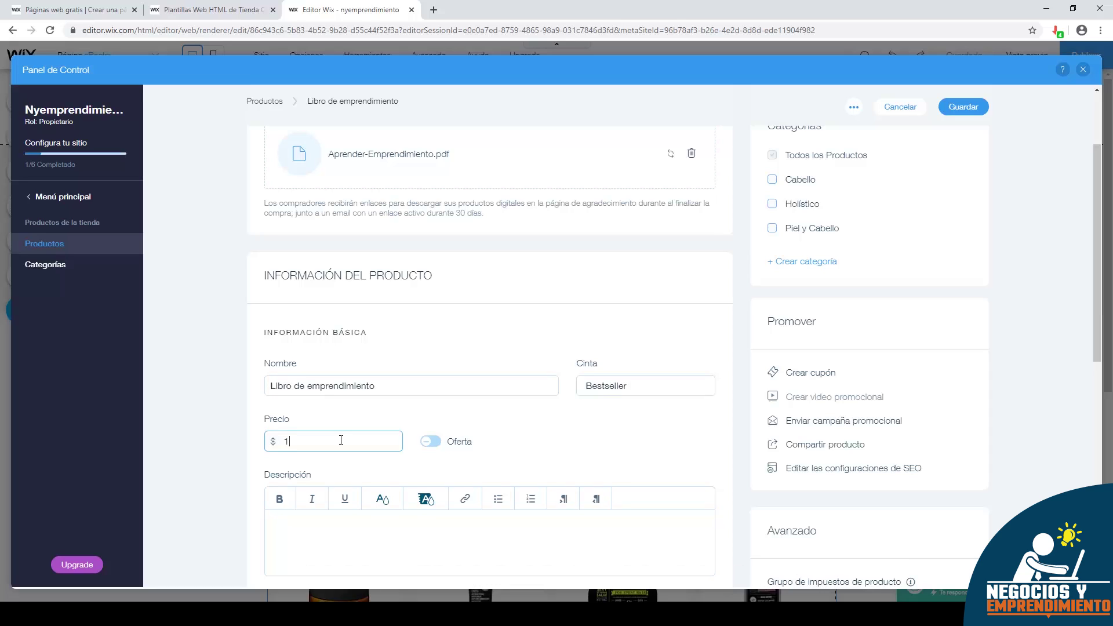
text(9)
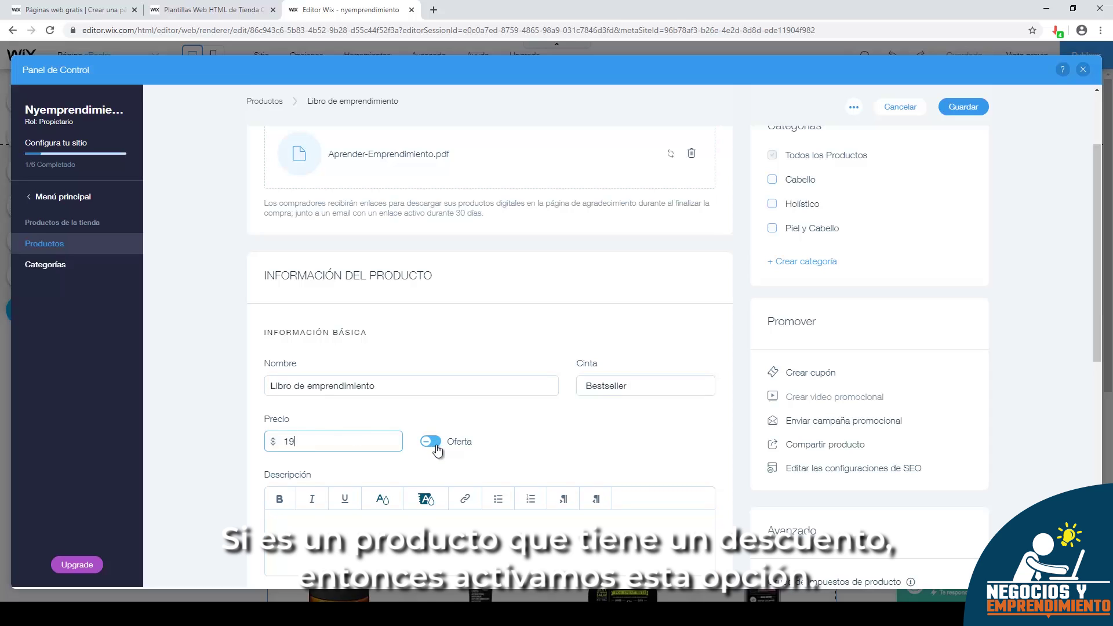
click(434, 447)
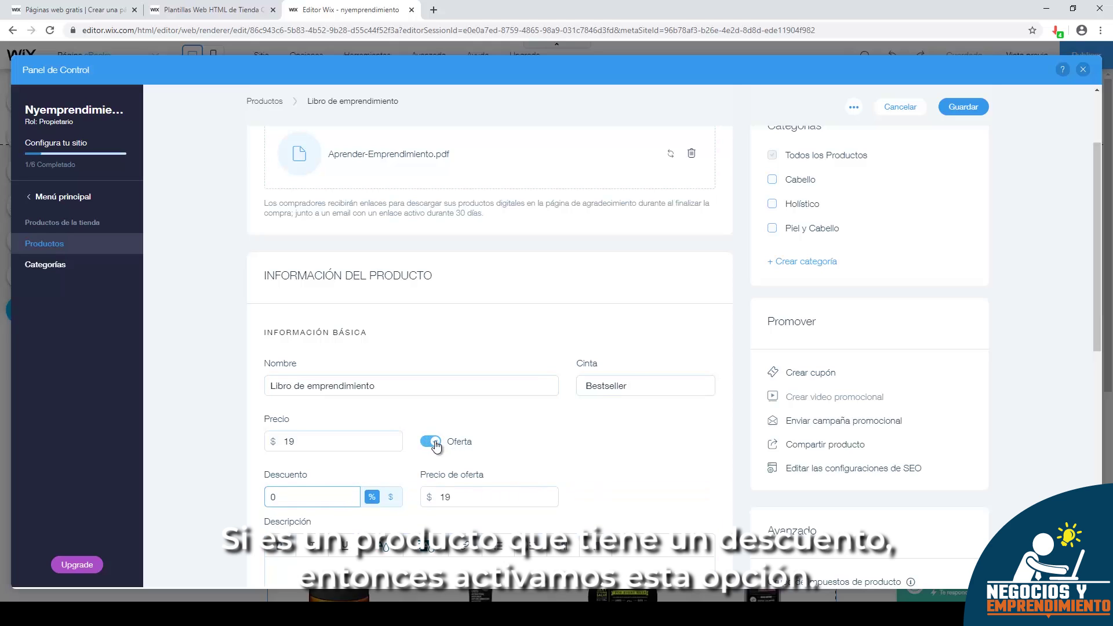
click(436, 446)
- Copy the paragraph from the Notepad text file and paste it into the product description
scroll(434, 444, down, 2)
click(412, 419)
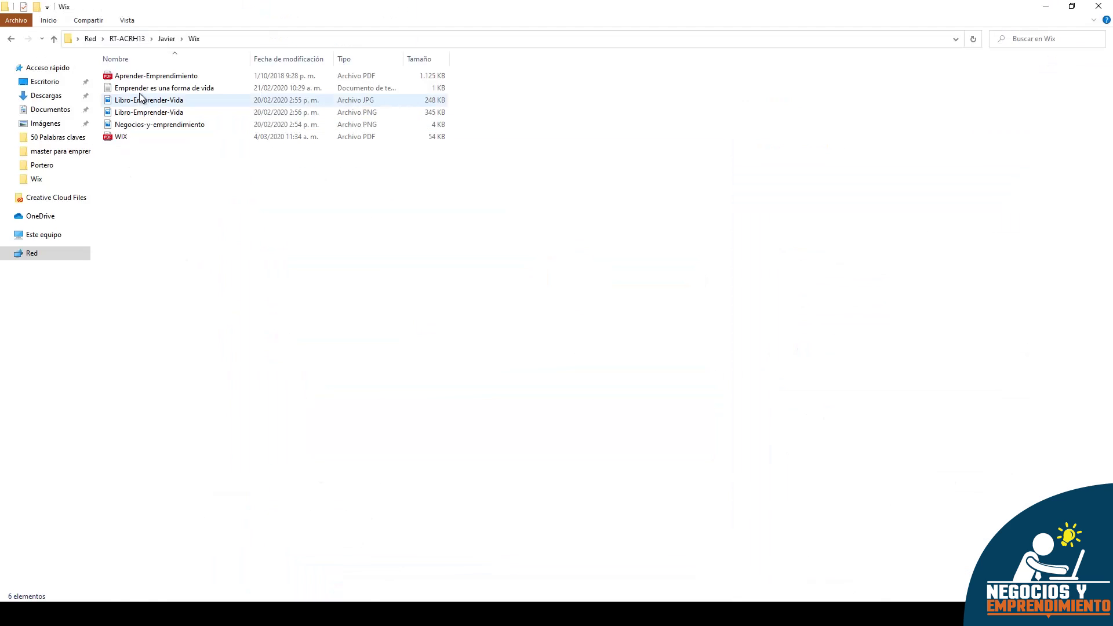
double_click(133, 90)
click(814, 78)
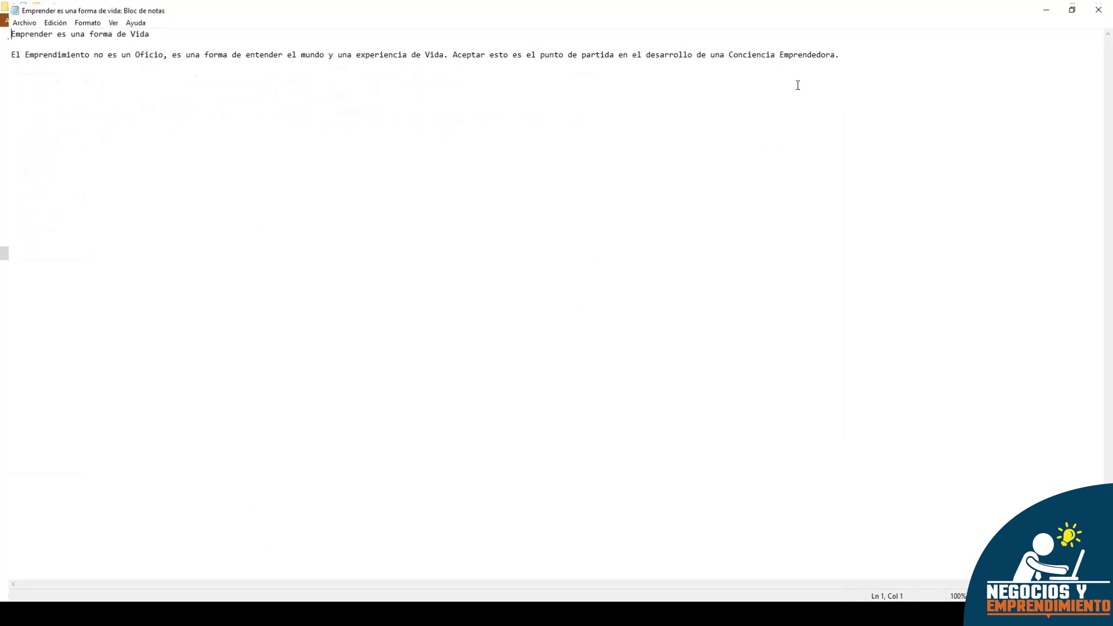
drag(3, 51, 854, 68)
key(ctrl+c)
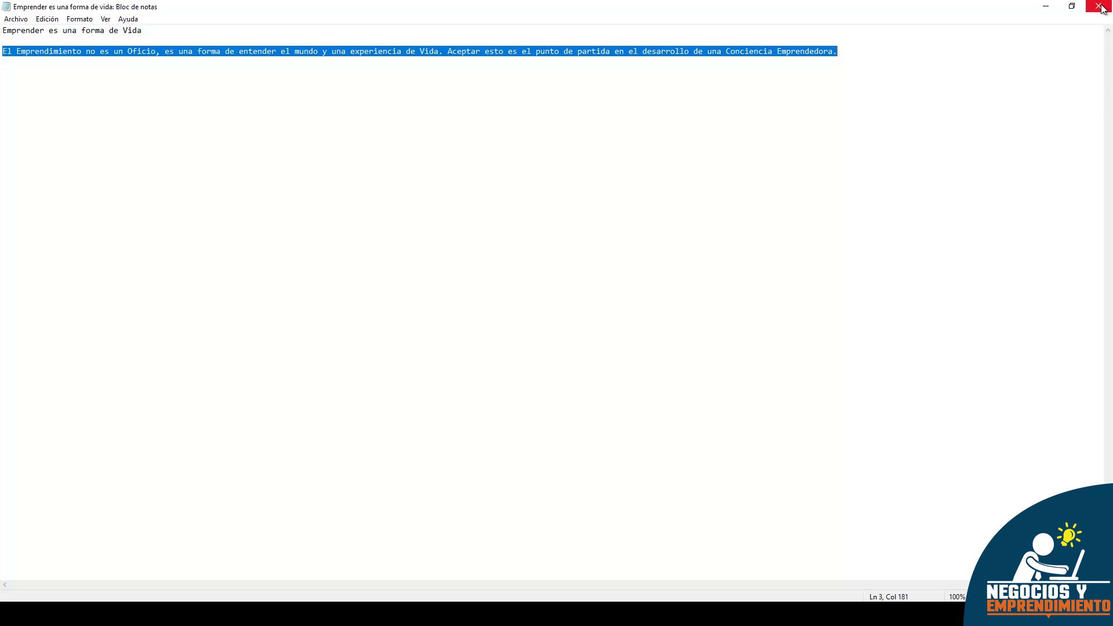
click(1098, 5)
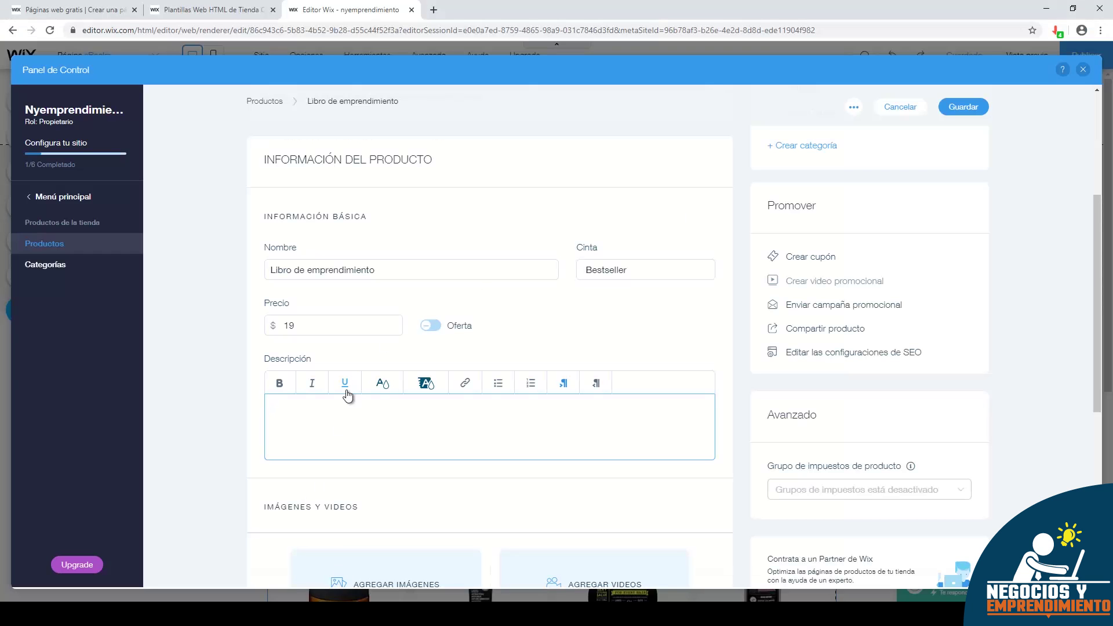
click(344, 408)
key(ctrl+v)
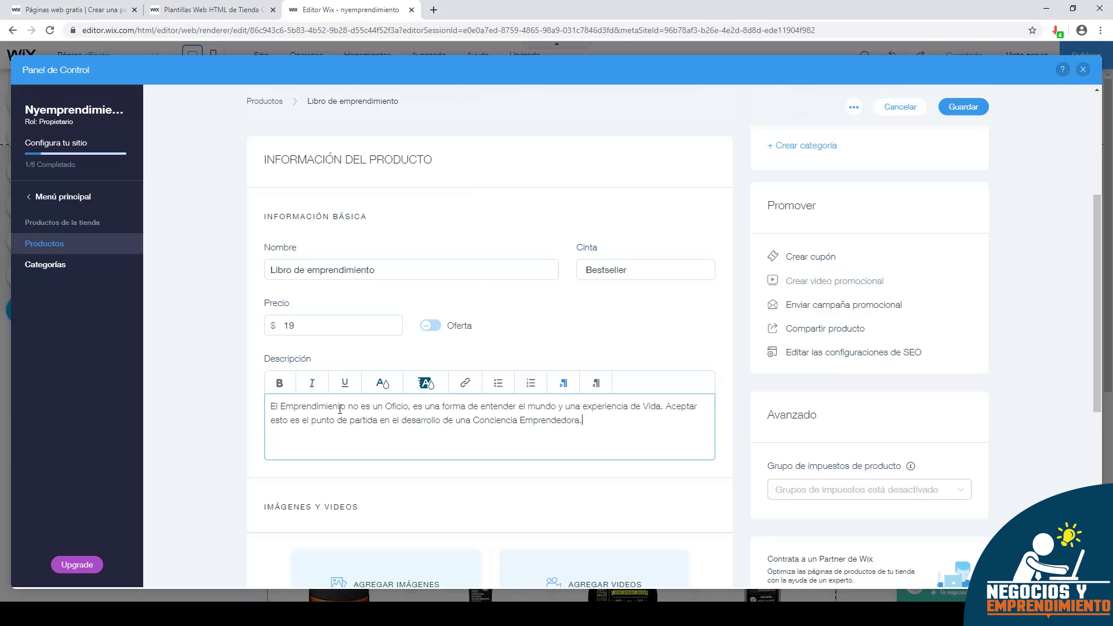
- Upload Libro-Emprender-Vida.png and add it as the product's first image
scroll(619, 324, down, 2)
click(397, 444)
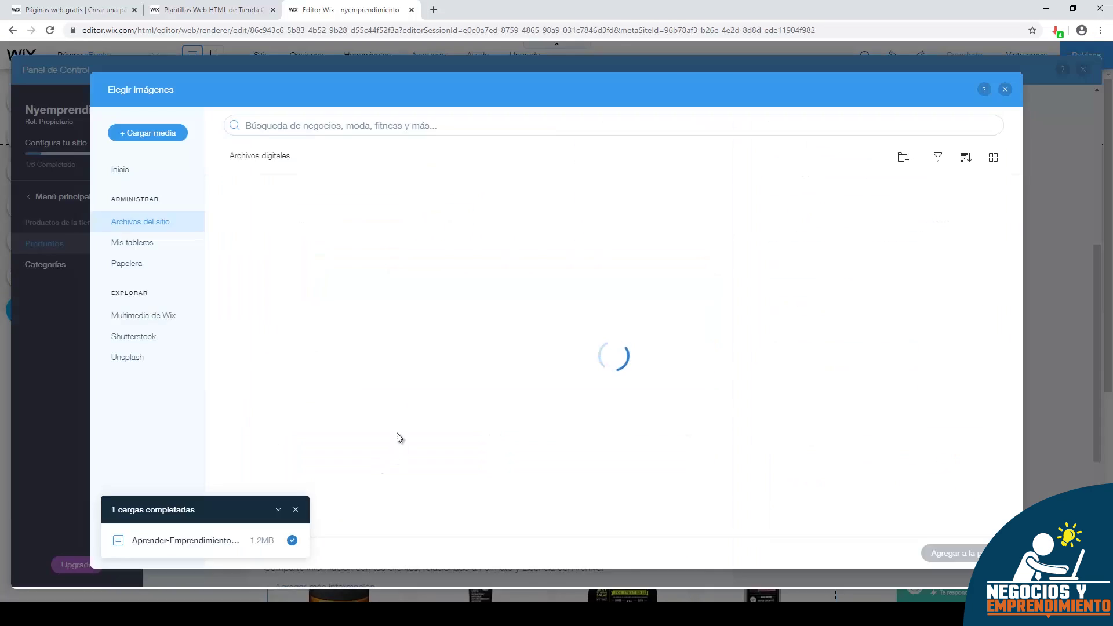
click(147, 133)
click(576, 351)
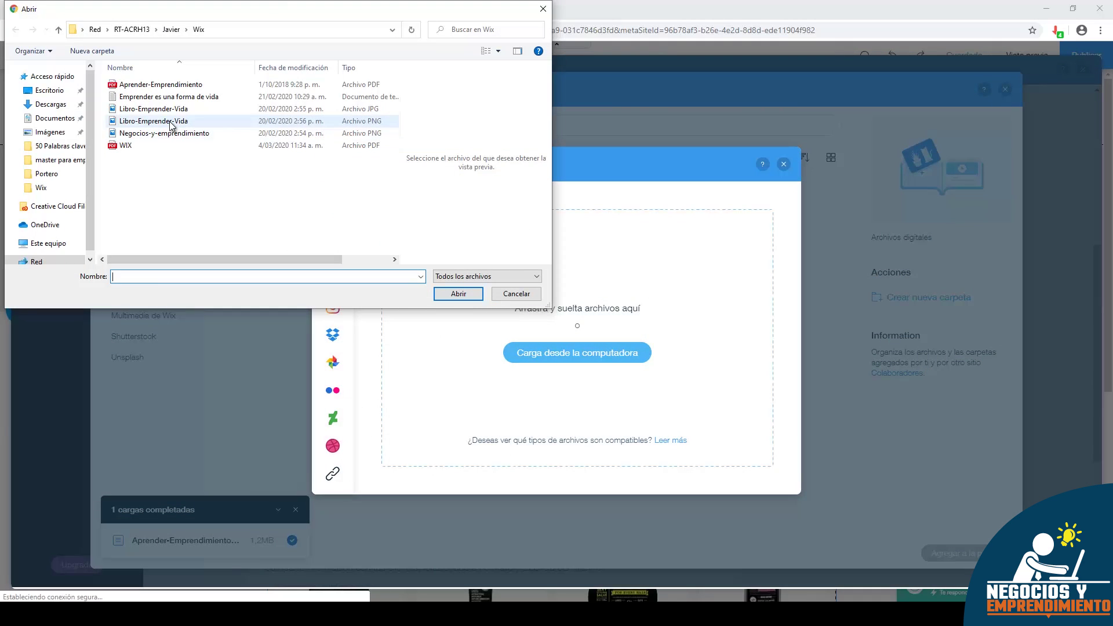
click(153, 120)
click(457, 294)
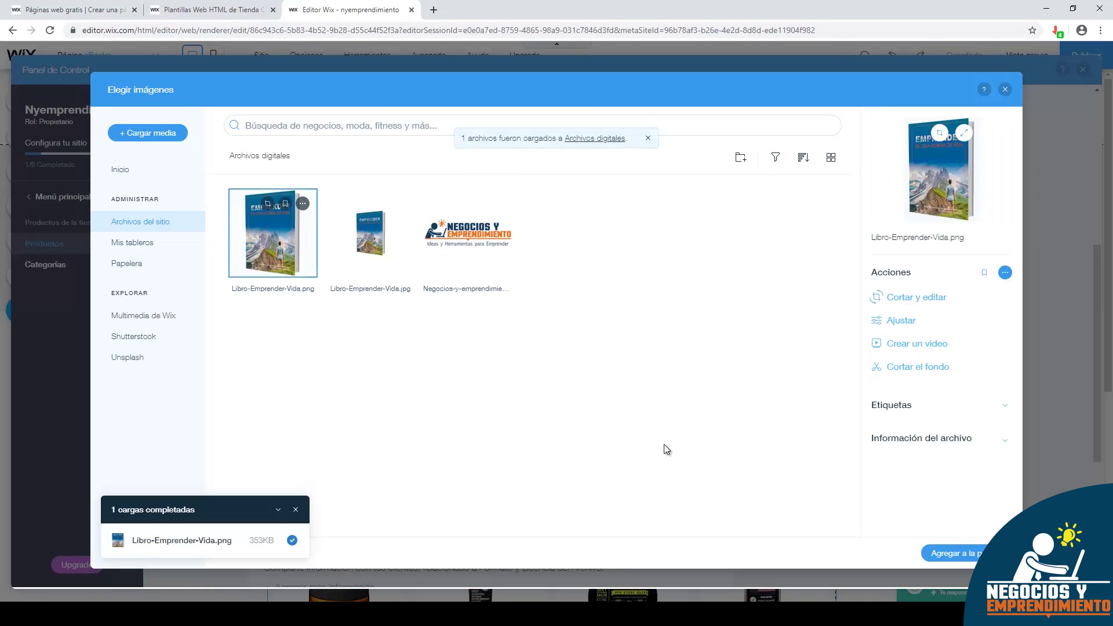
click(951, 553)
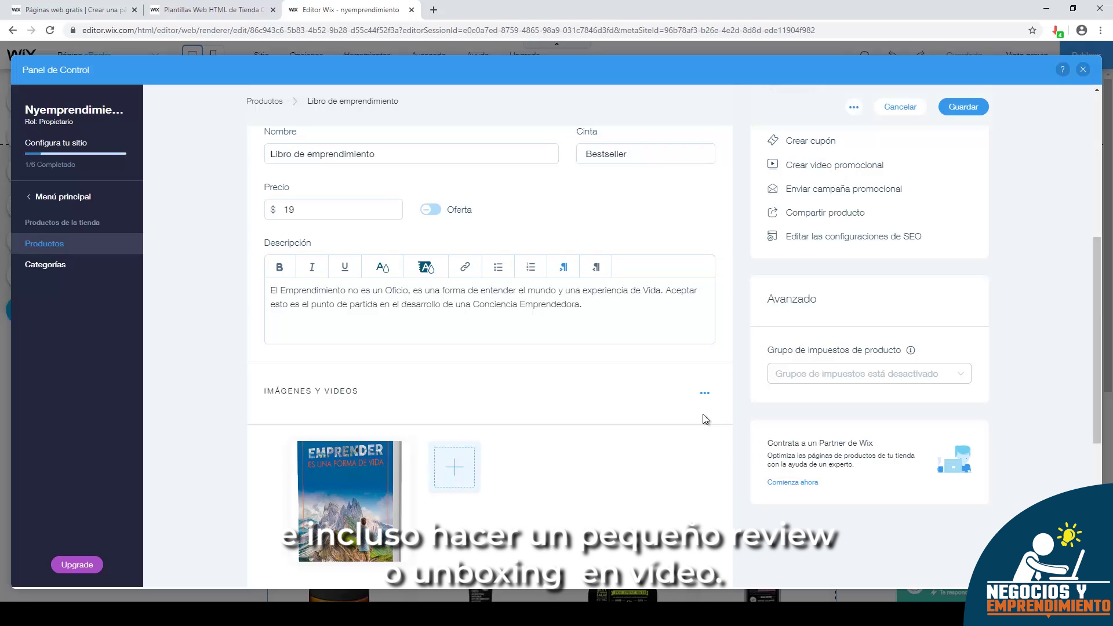
- Add an additional info section titled 'Páginas' with value 400
scroll(707, 414, down, 1)
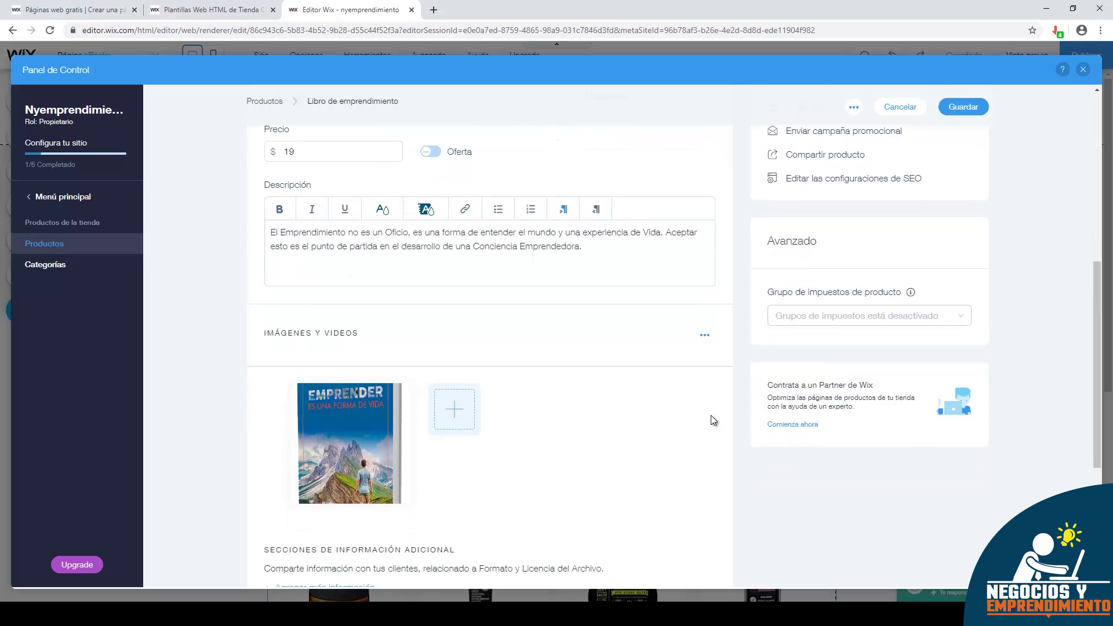
scroll(695, 398, down, 3)
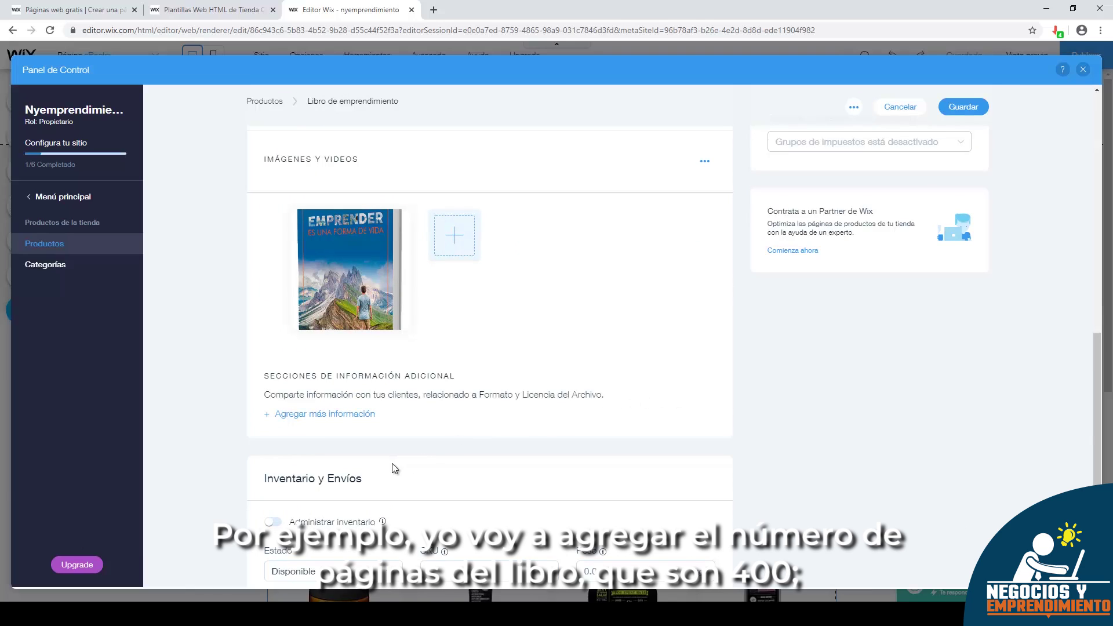
click(324, 413)
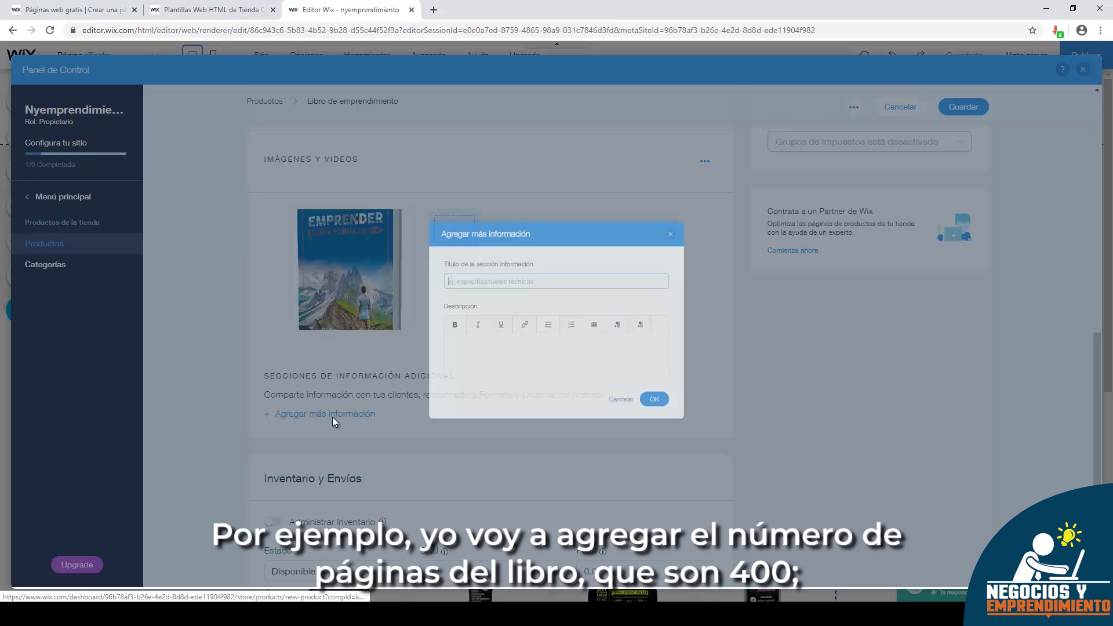
click(410, 264)
text(pÁ)
key(BackSpace)
key(BackSpace)
text(Páginas)
click(434, 377)
text(400)
click(695, 431)
- Add a second info section 'Año de edición' with value 2018
click(365, 441)
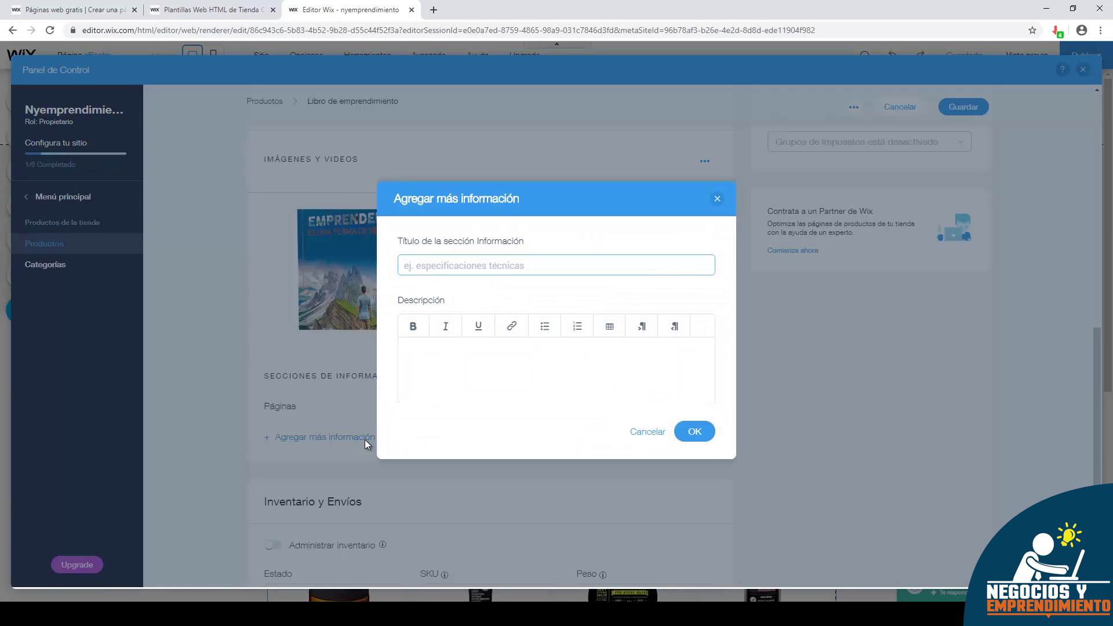
text(Año de edición)
click(503, 355)
text(2018)
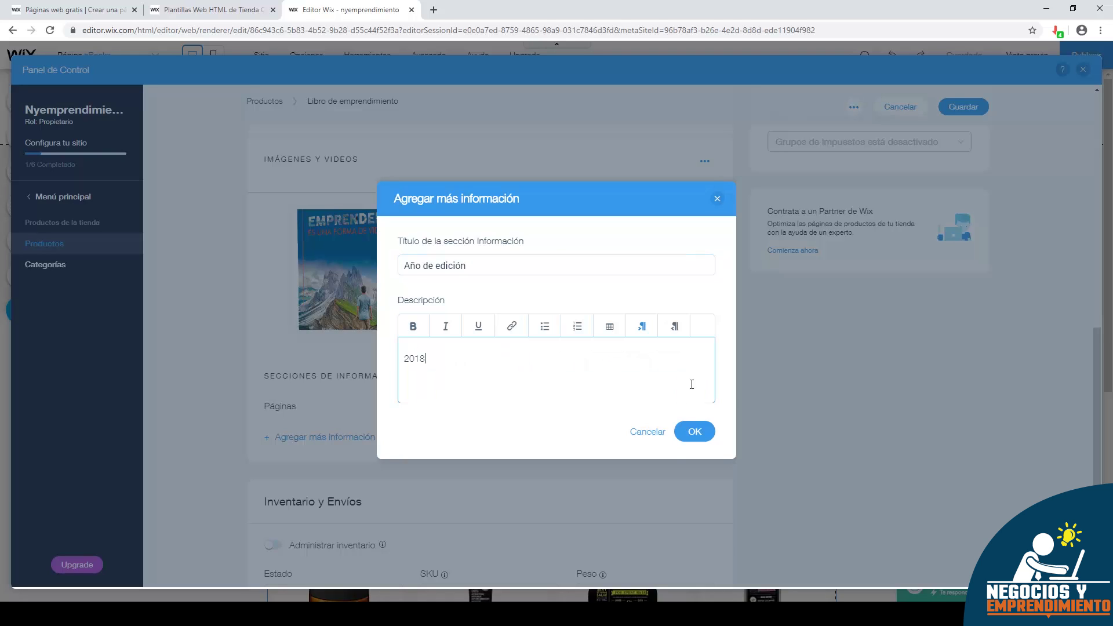
click(694, 431)
scroll(635, 349, down, 2)
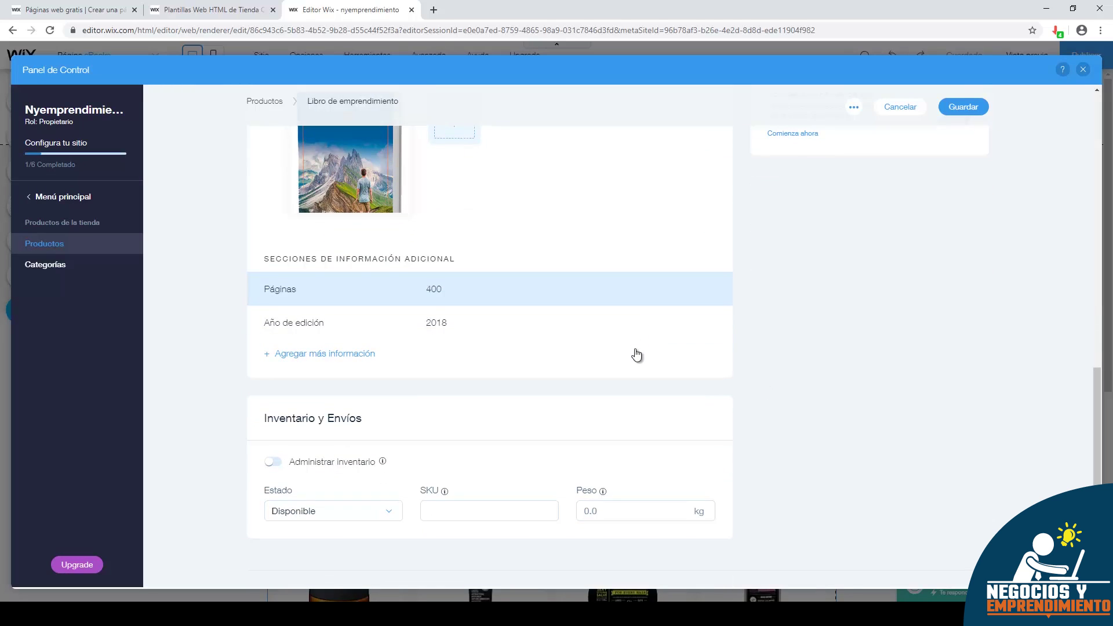
scroll(637, 354, down, 1)
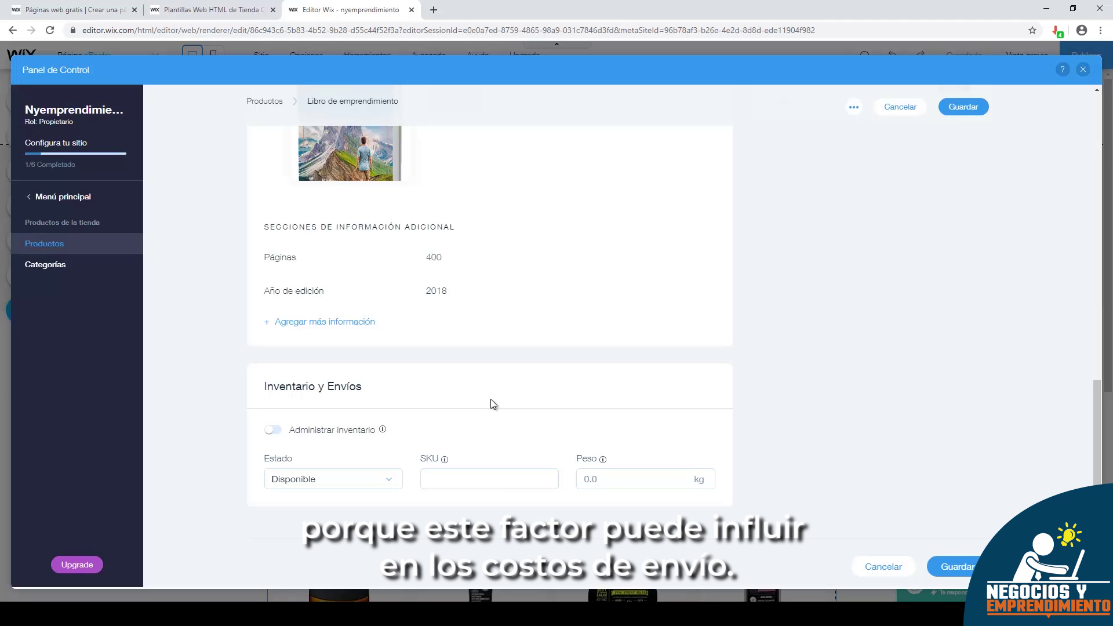
- Create a new product category named 'Ebooks' in the Categorías panel
scroll(840, 370, up, 7)
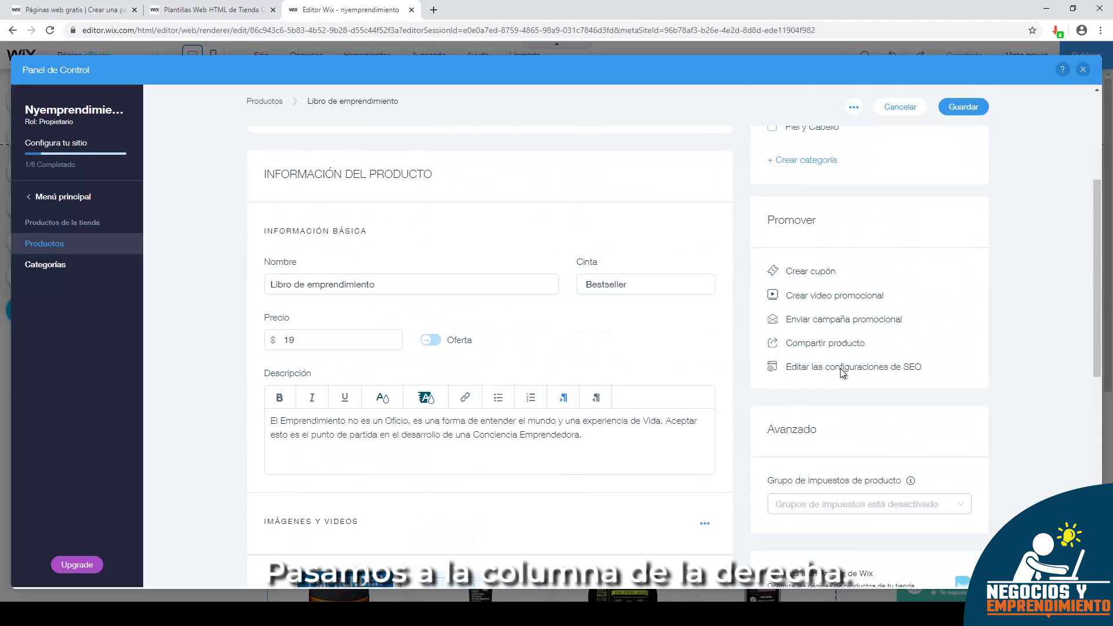
scroll(840, 367, up, 4)
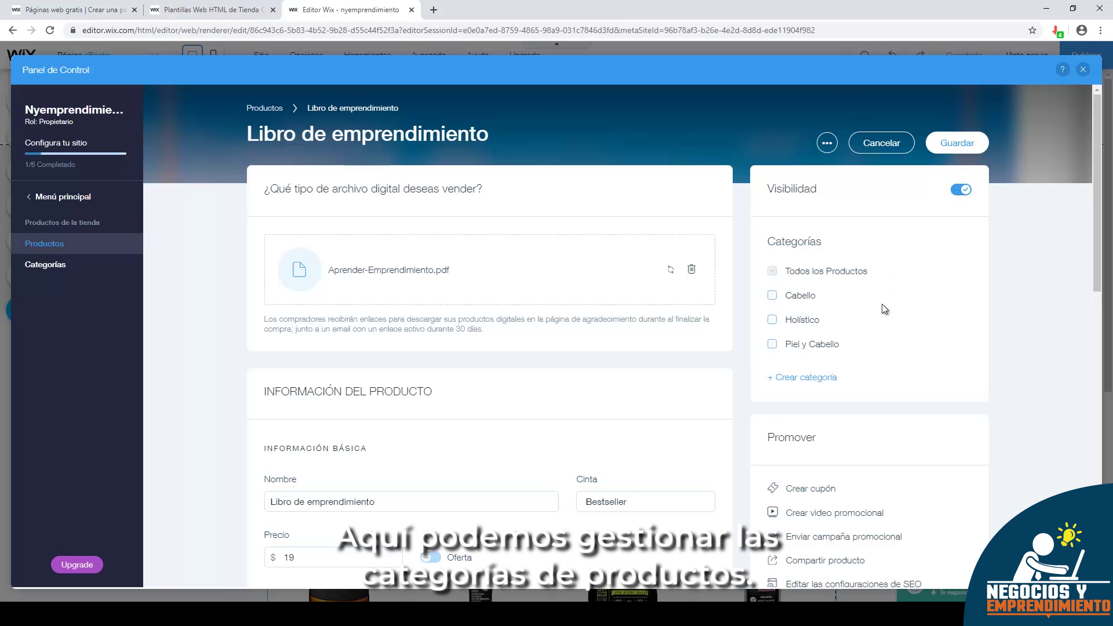
scroll(878, 304, down, 1)
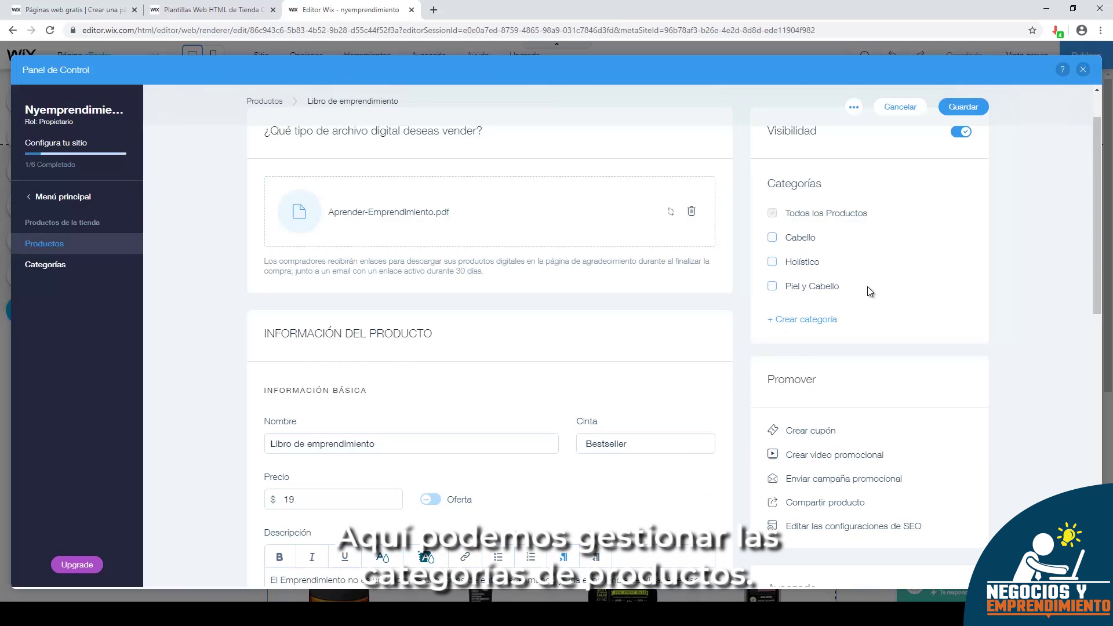
click(802, 319)
text(Ebooks)
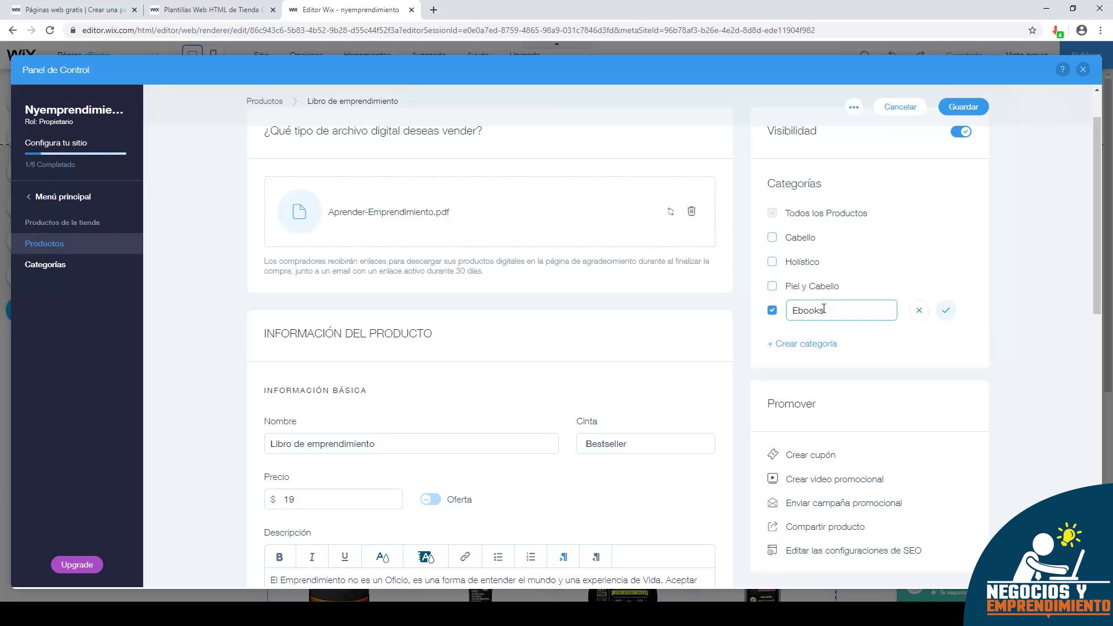
click(945, 312)
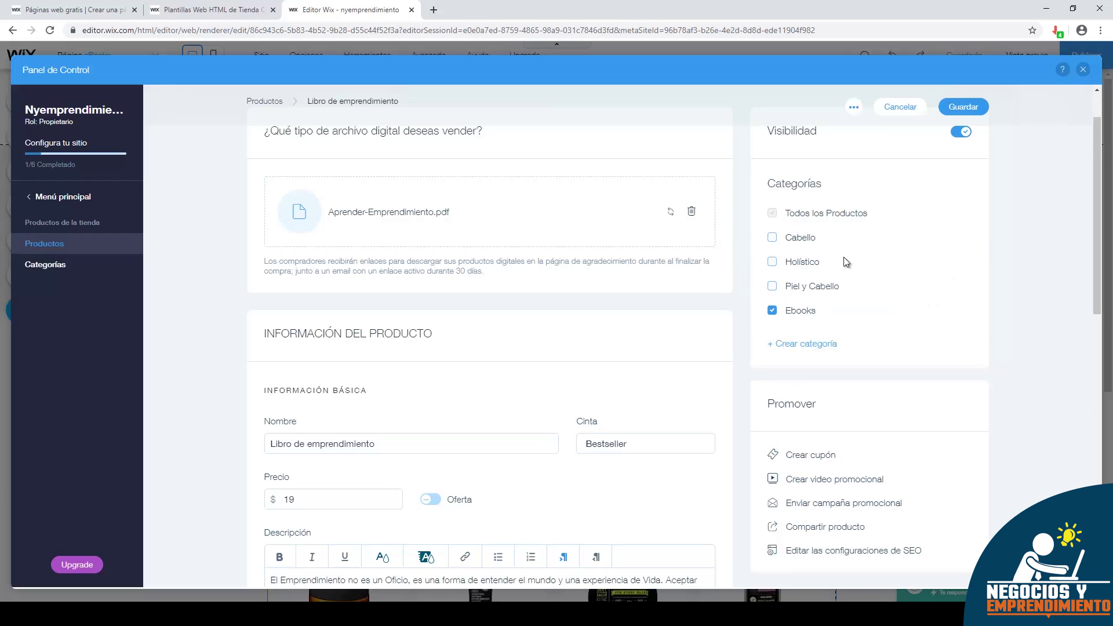
- Scroll through the product page to check the cover image and info sections
scroll(850, 264, down, 2)
scroll(852, 267, down, 1)
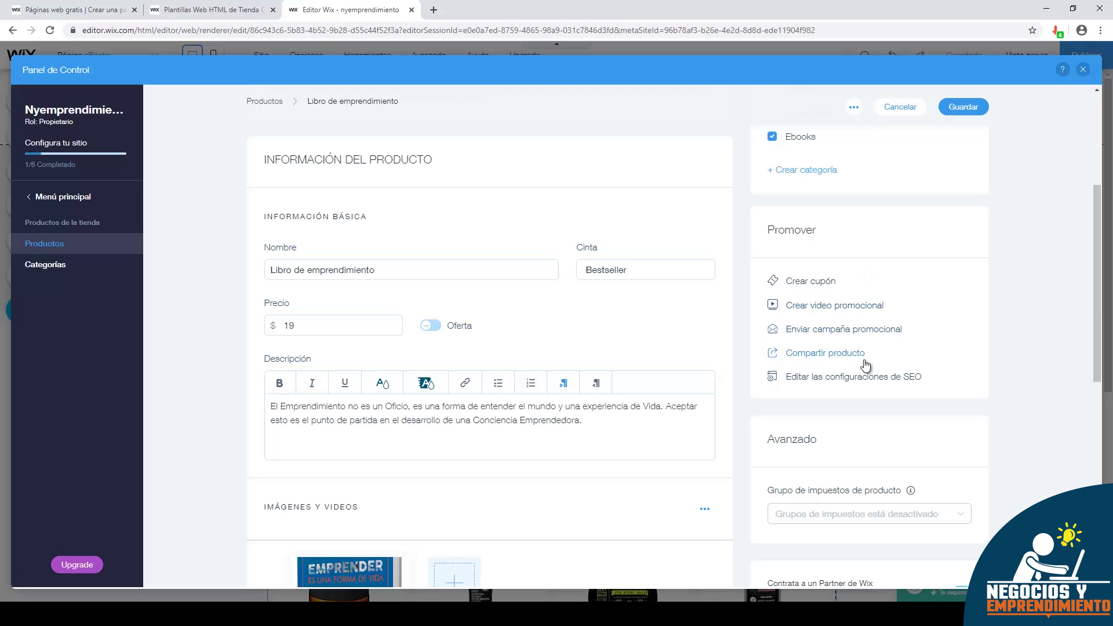
scroll(864, 363, down, 2)
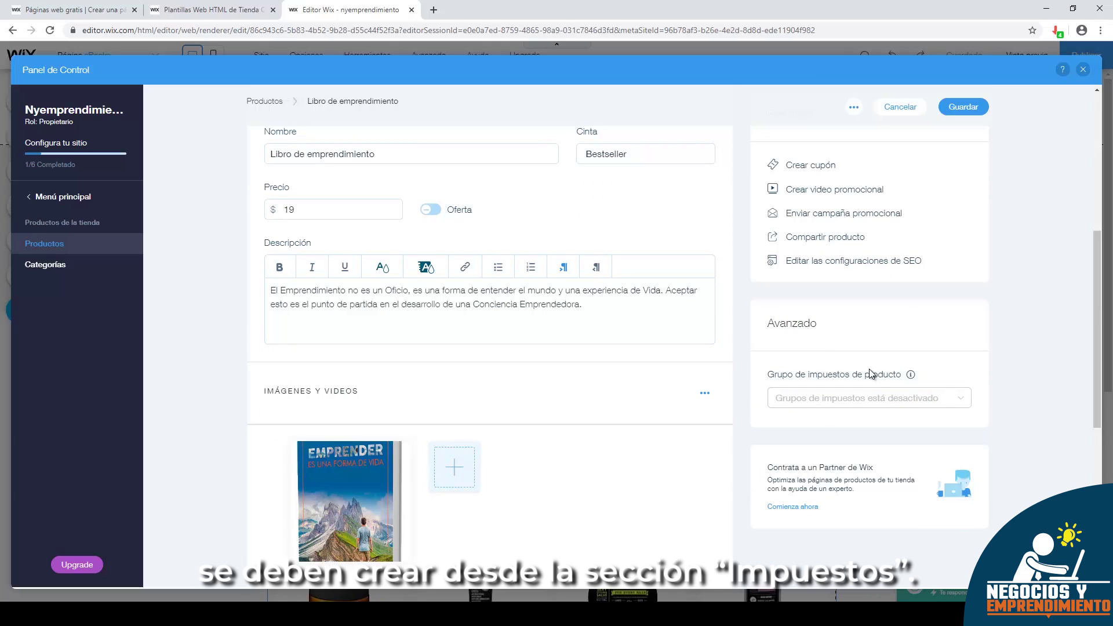
mouse_move(900, 394)
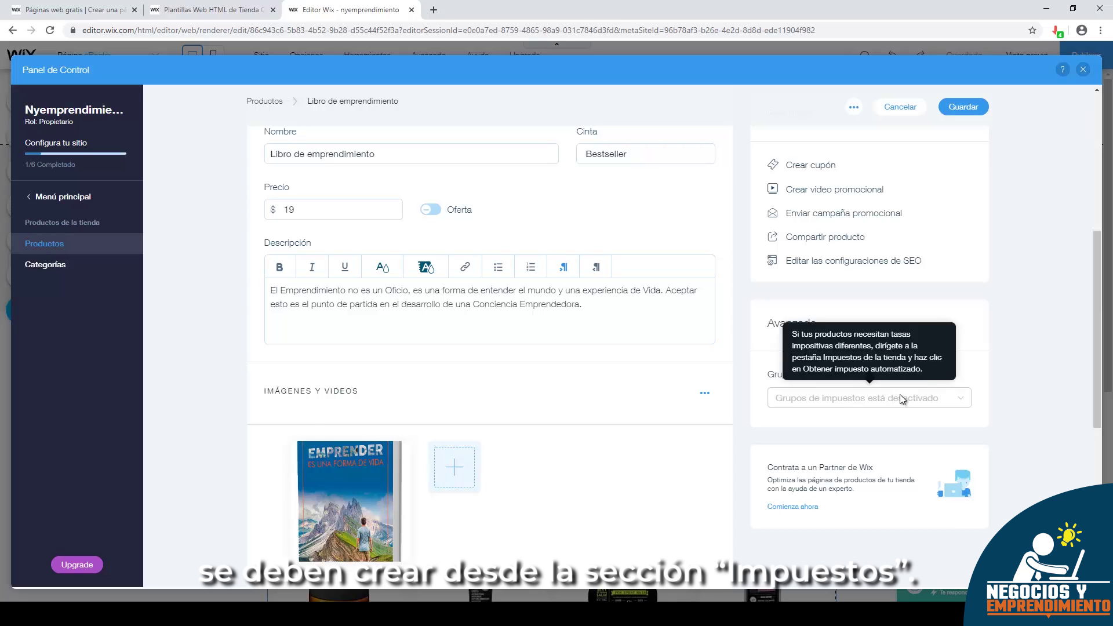
scroll(903, 392, down, 4)
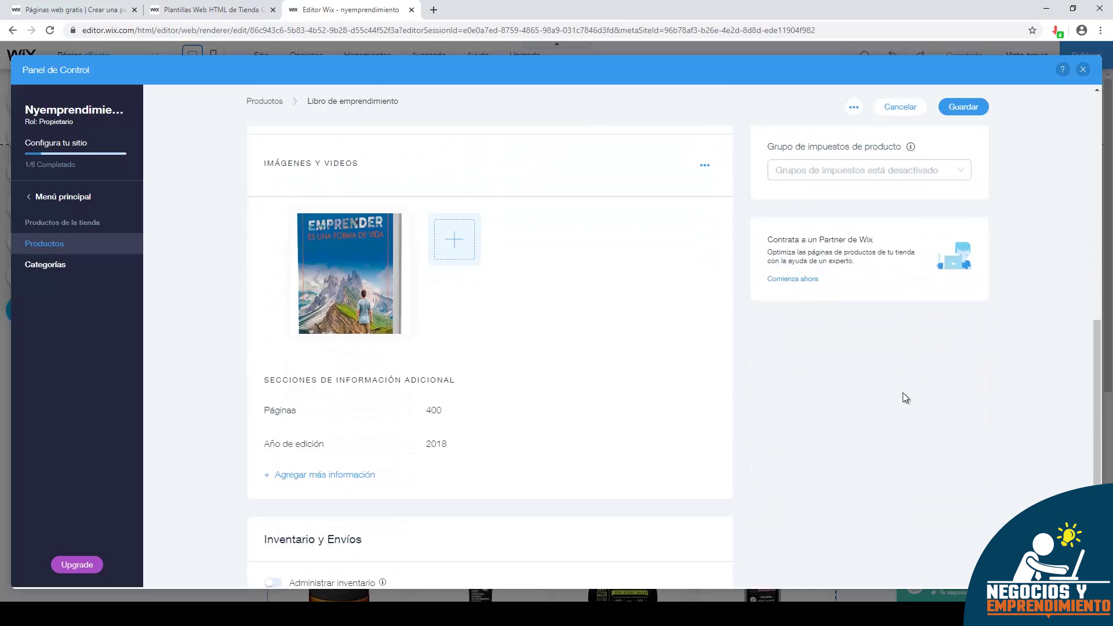
scroll(902, 385, up, 2)
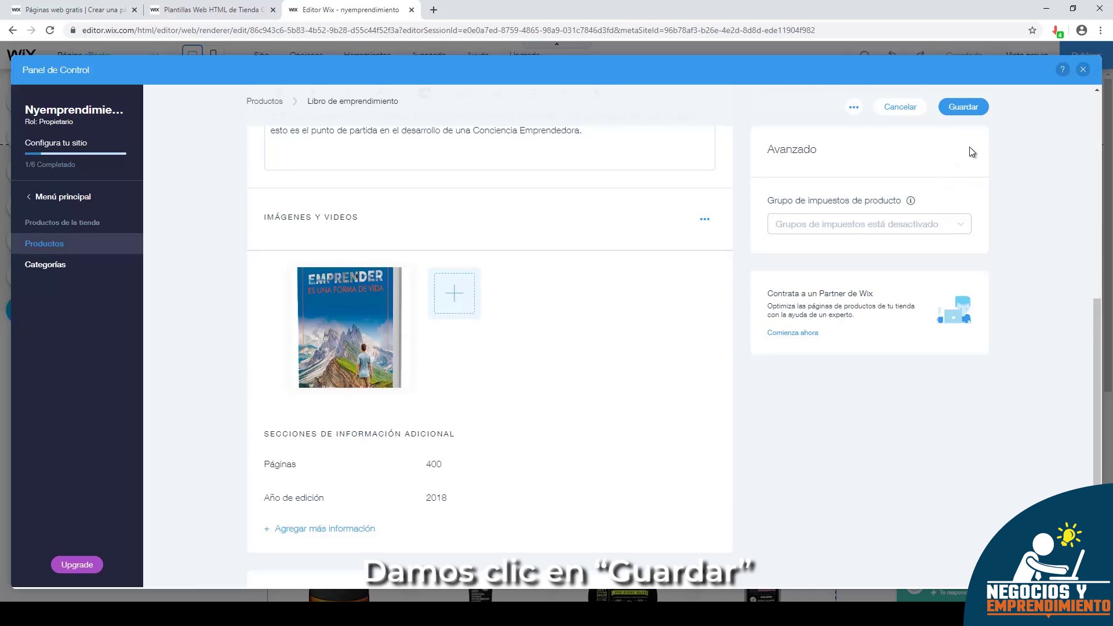
- Save the Libro de emprendimiento product and return to the Panel de Control setup checklist
click(954, 112)
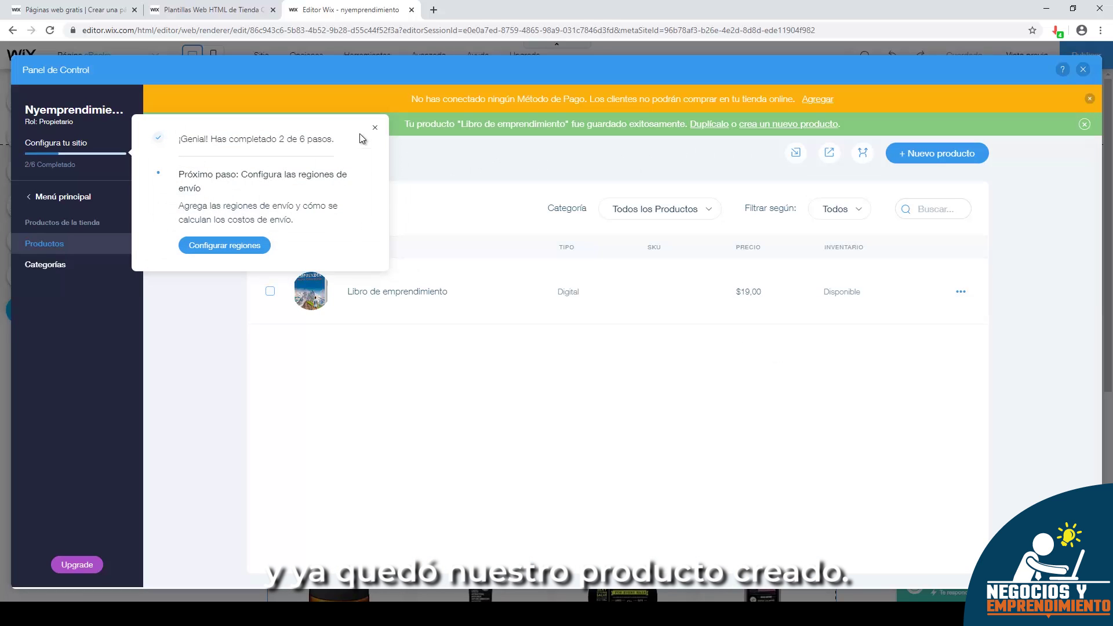
click(374, 131)
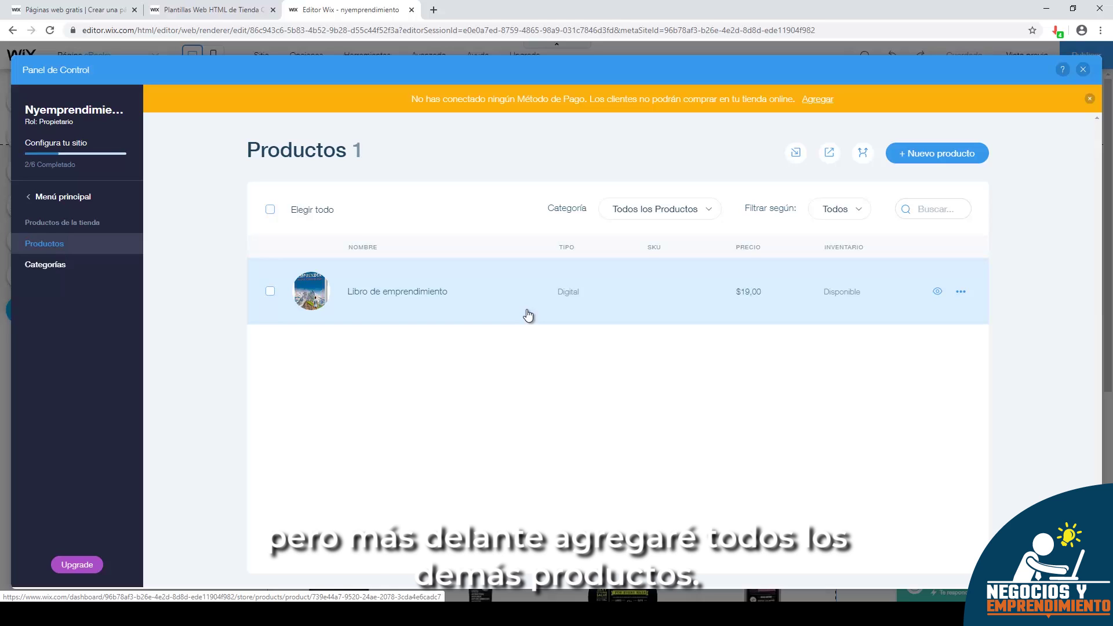
click(67, 200)
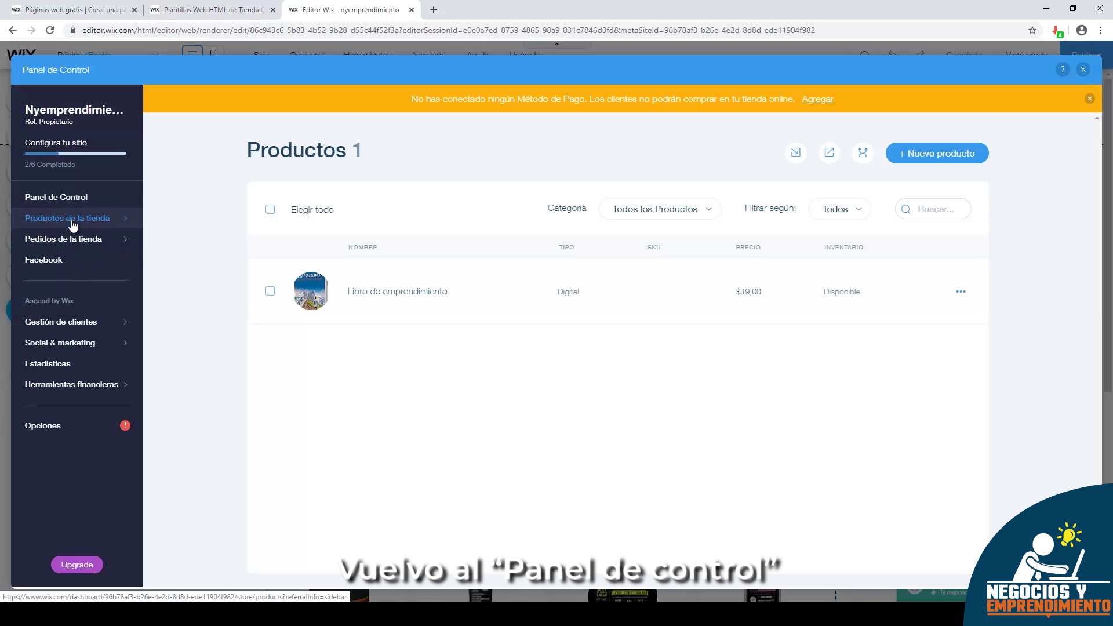
click(67, 202)
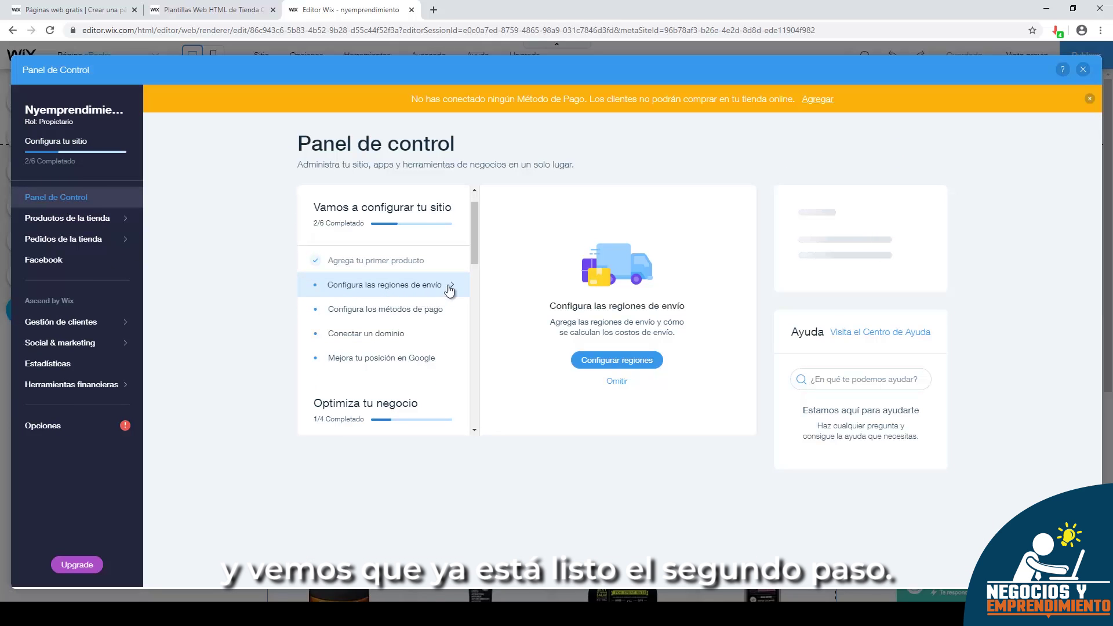
scroll(426, 278, up, 1)
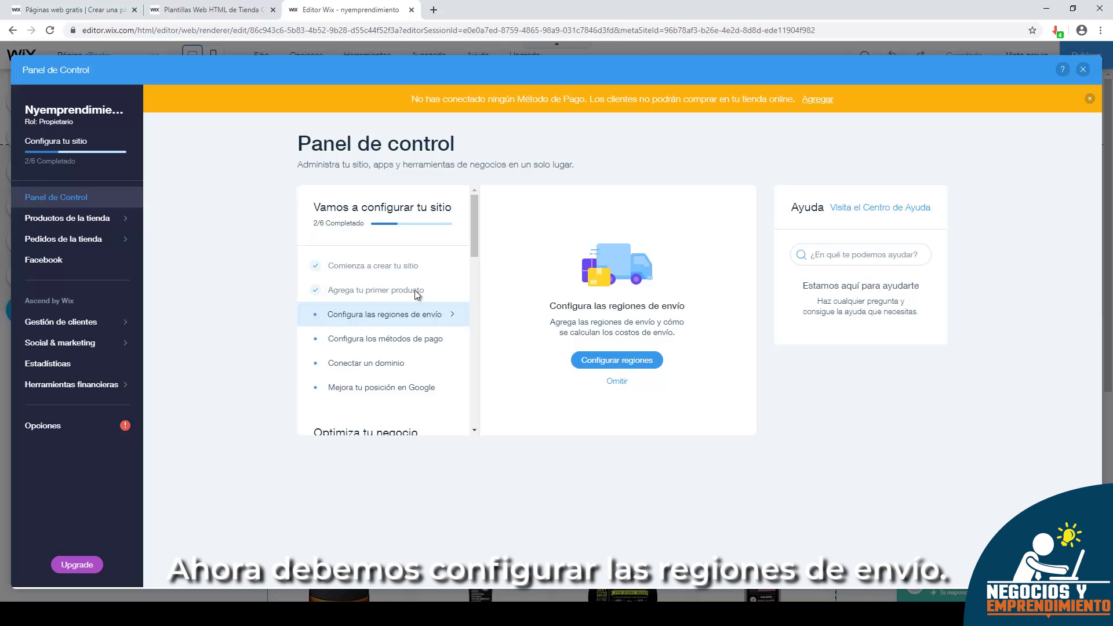
- Set Envío gratuito for the Nacional (Colombia) and Internacional regions, then return to Panel de Control
click(614, 362)
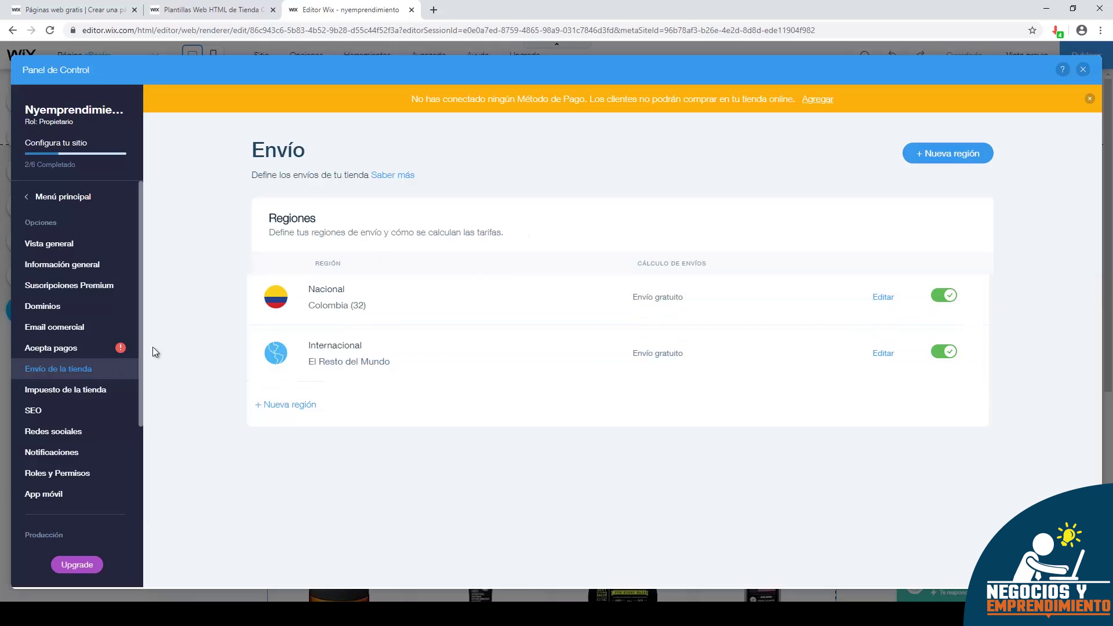
click(52, 203)
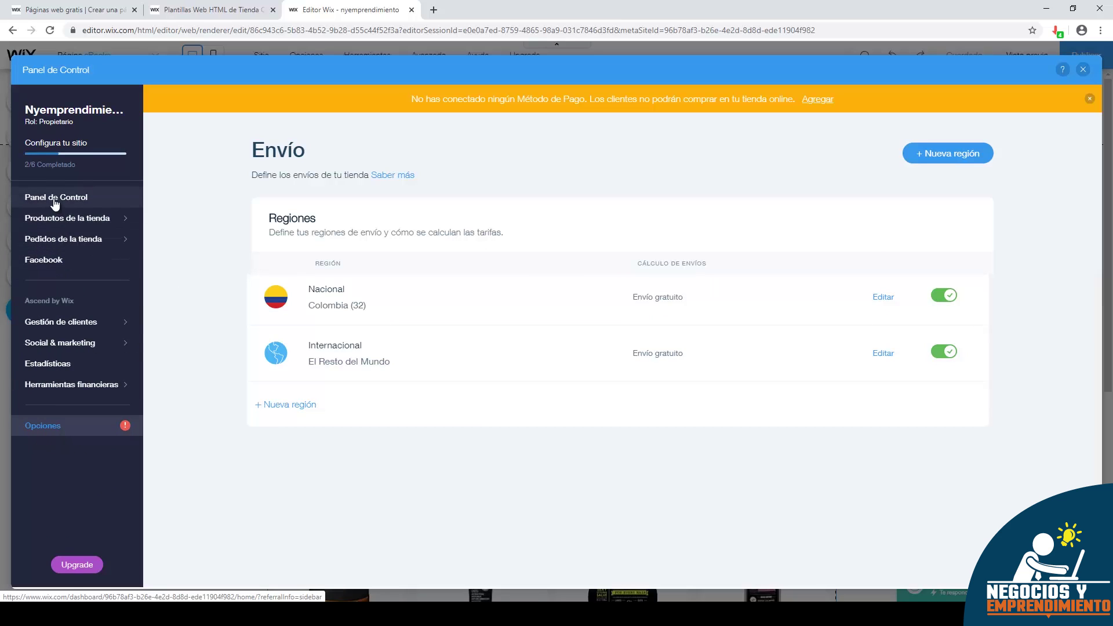
click(56, 200)
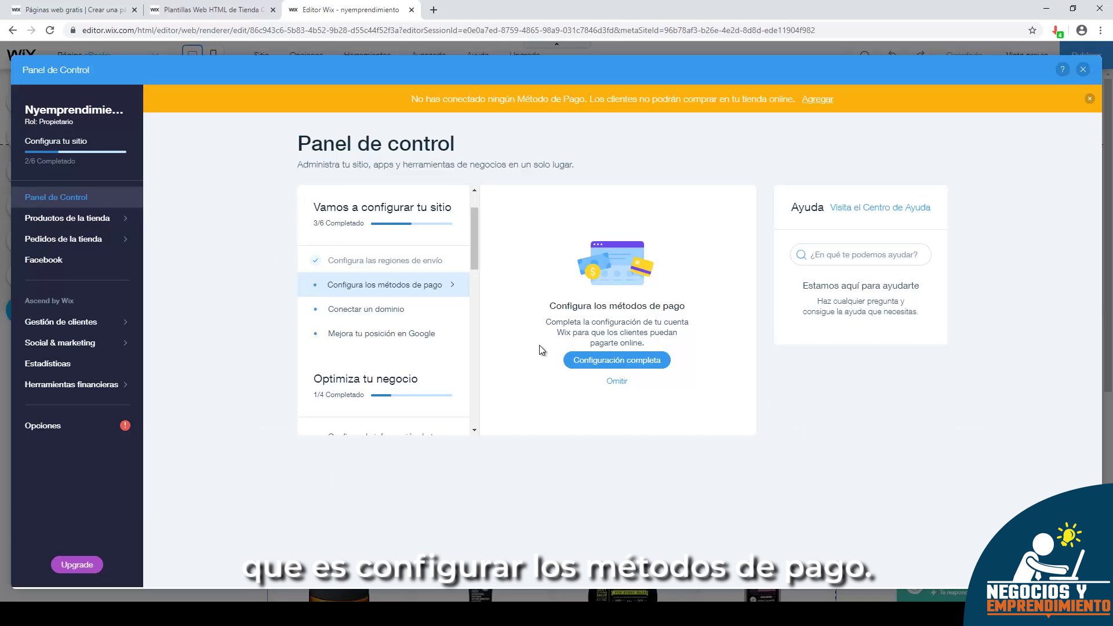
- Connect PayPal as the store's payment method and return to Panel de Control
click(601, 362)
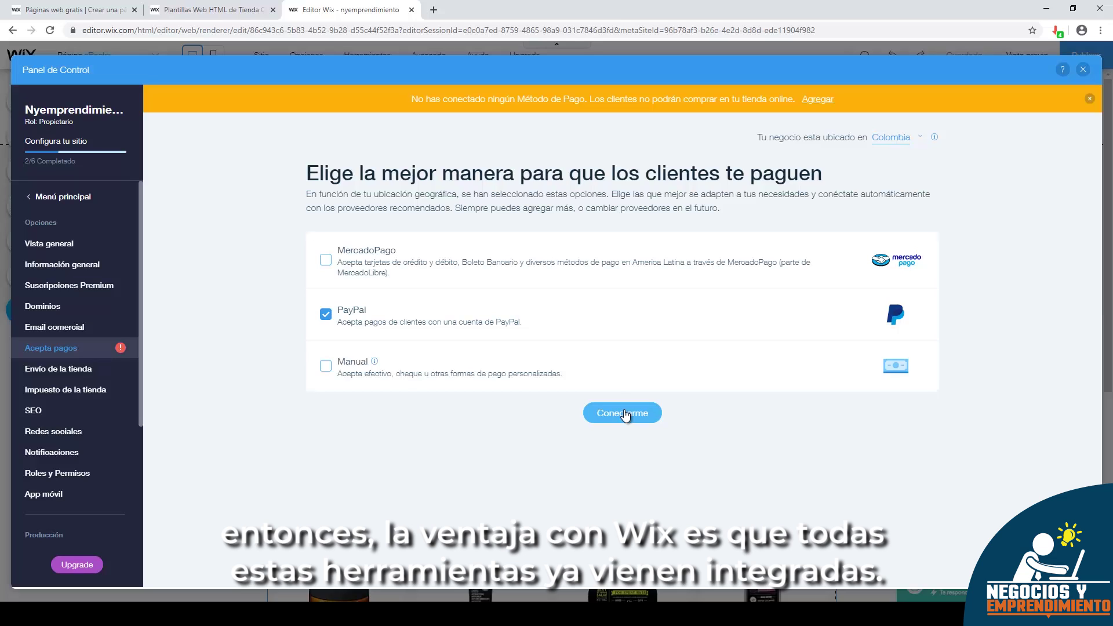
click(603, 413)
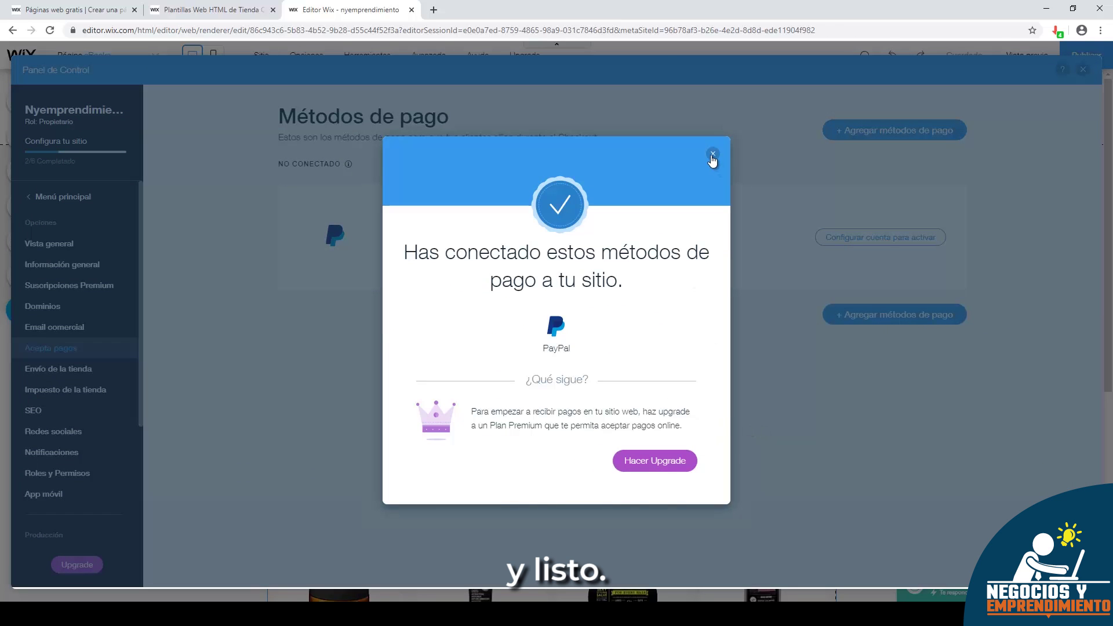
click(712, 154)
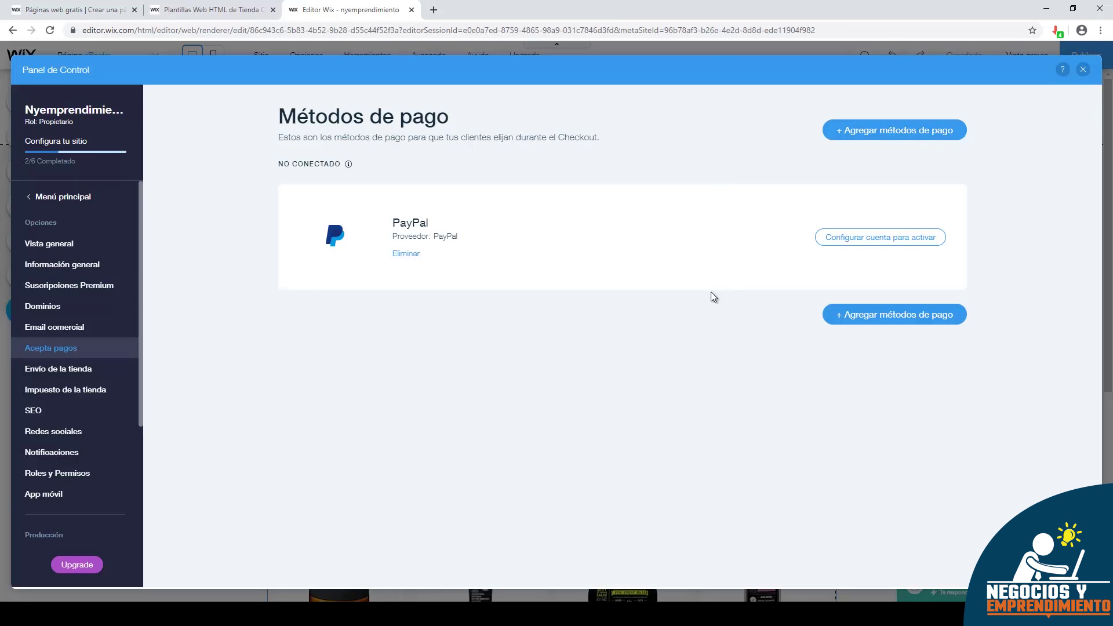
click(64, 197)
click(56, 197)
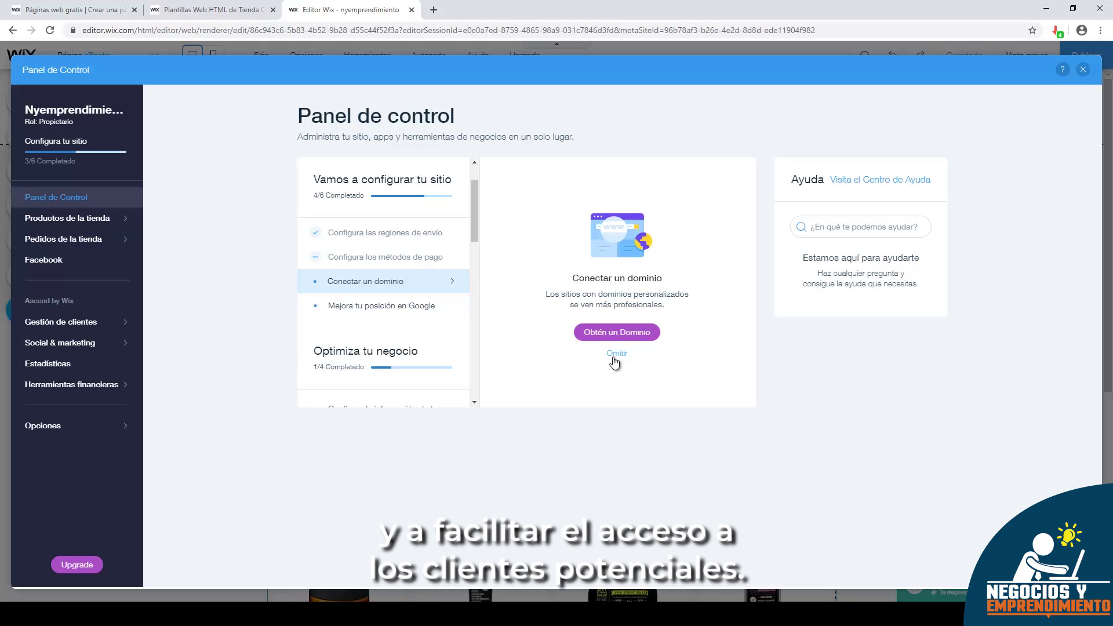
- Skip connecting a domain and launch the SEO setup wizard
click(616, 353)
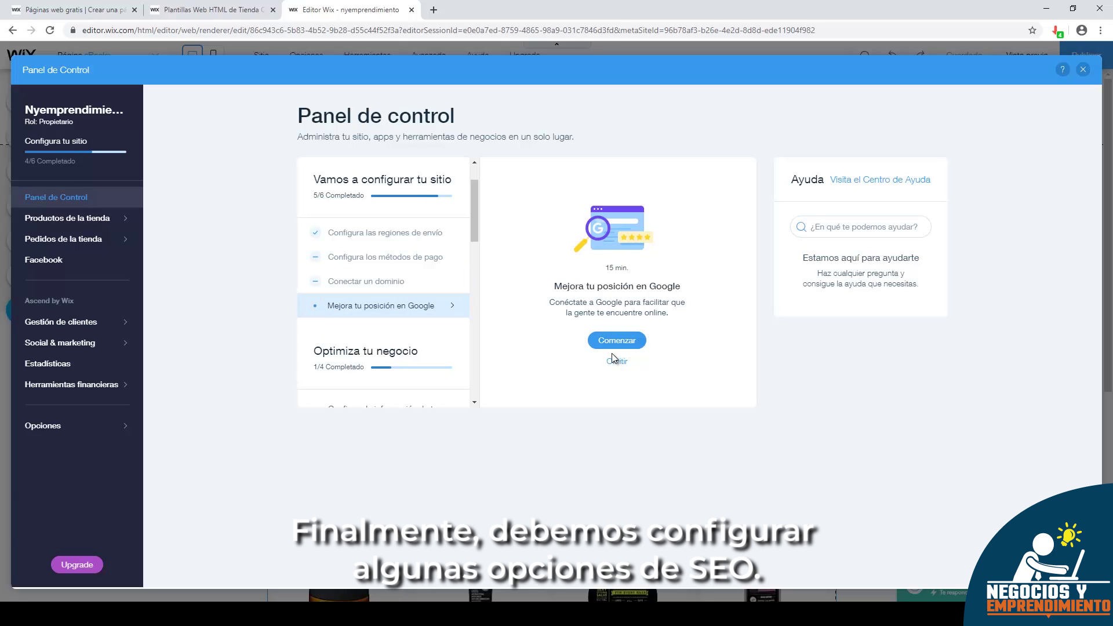
click(609, 342)
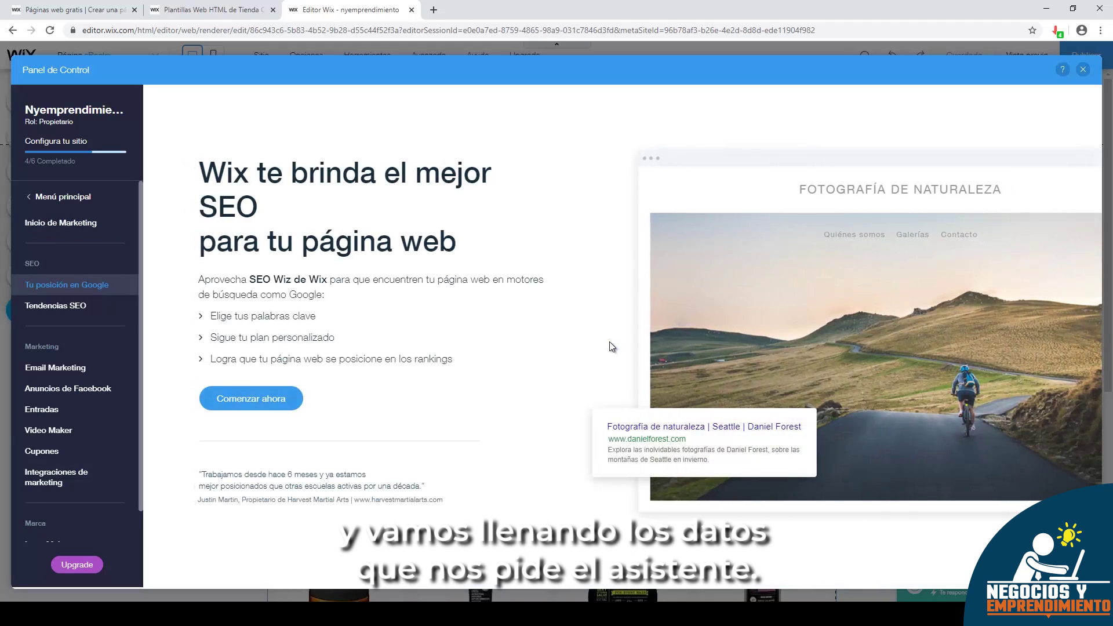
click(251, 398)
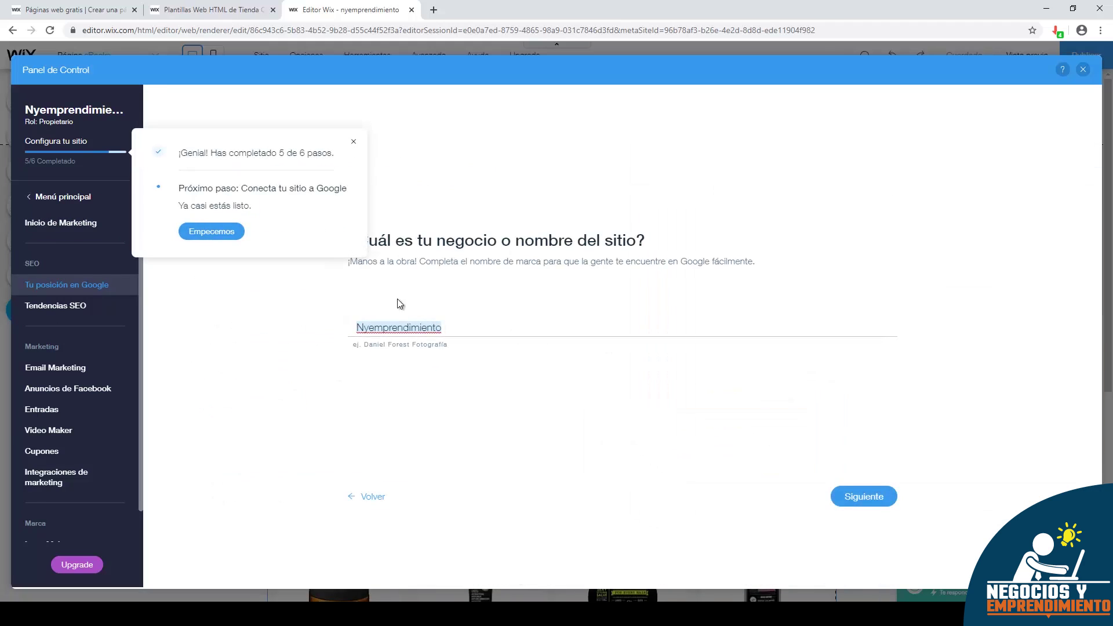
click(353, 146)
- Enter business name 'Negociosy Emprendimiento' and keywords Negocios, Emprendimiento, Estrategia to generate the SEO plan
click(474, 330)
key(ctrl+a)
text(Negociosy E)
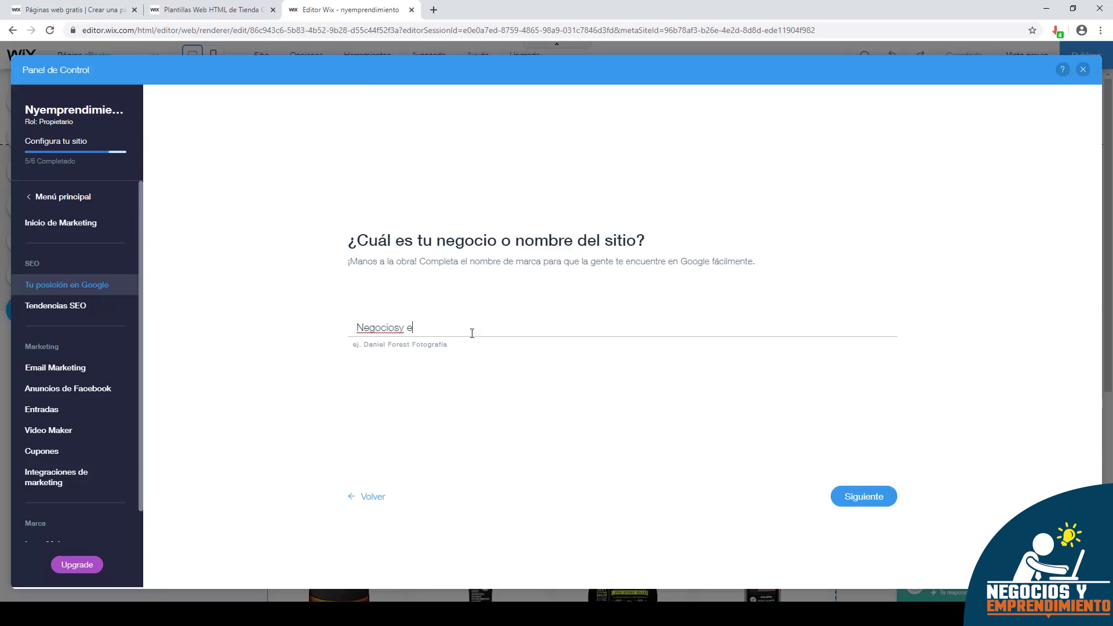
text(mprendimiento)
click(863, 496)
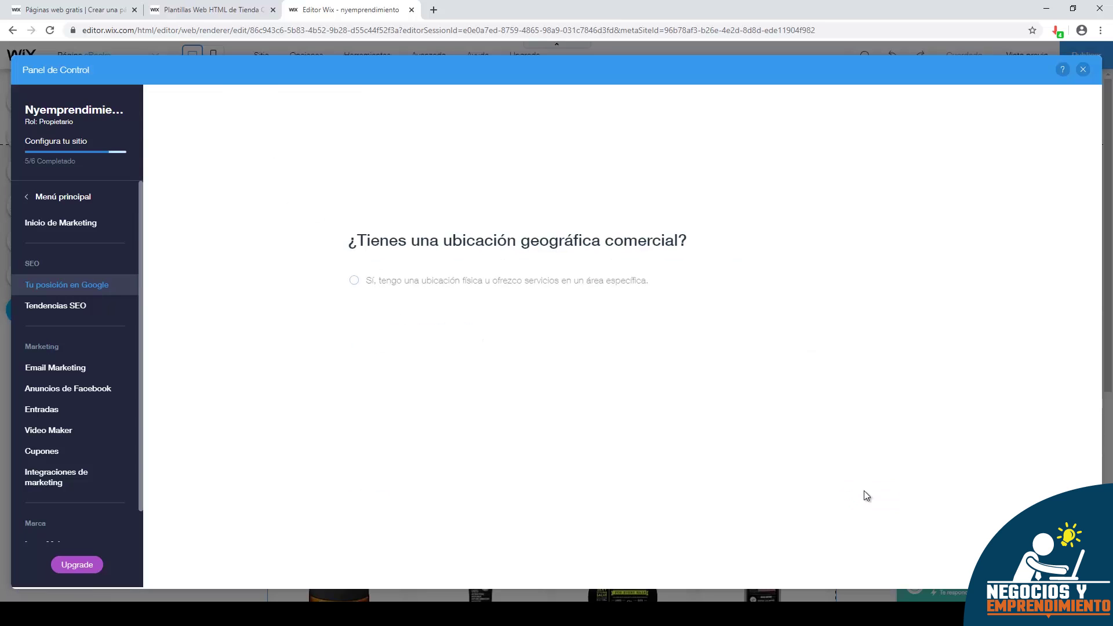
click(860, 496)
click(446, 329)
text(Neg)
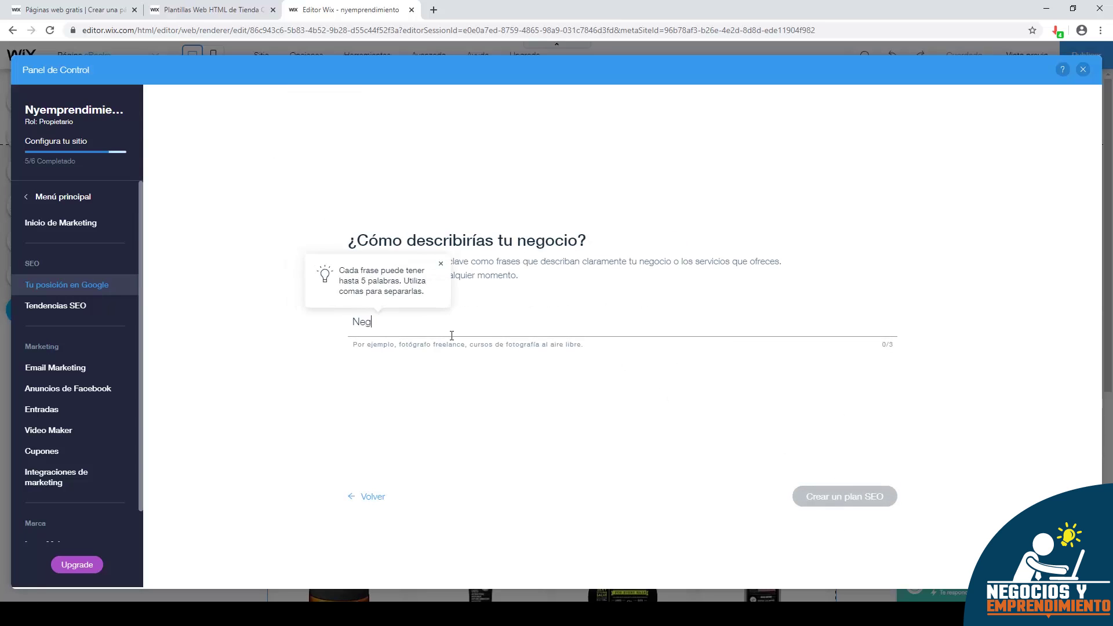
text(ocios,Emprendimiento)
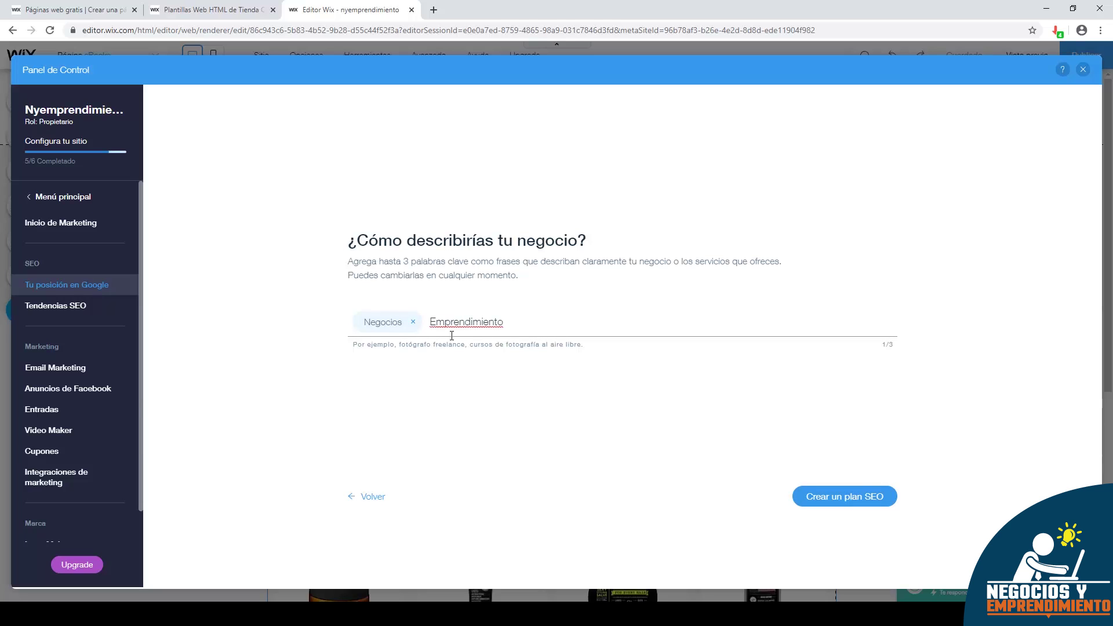
text(,Estrategia,)
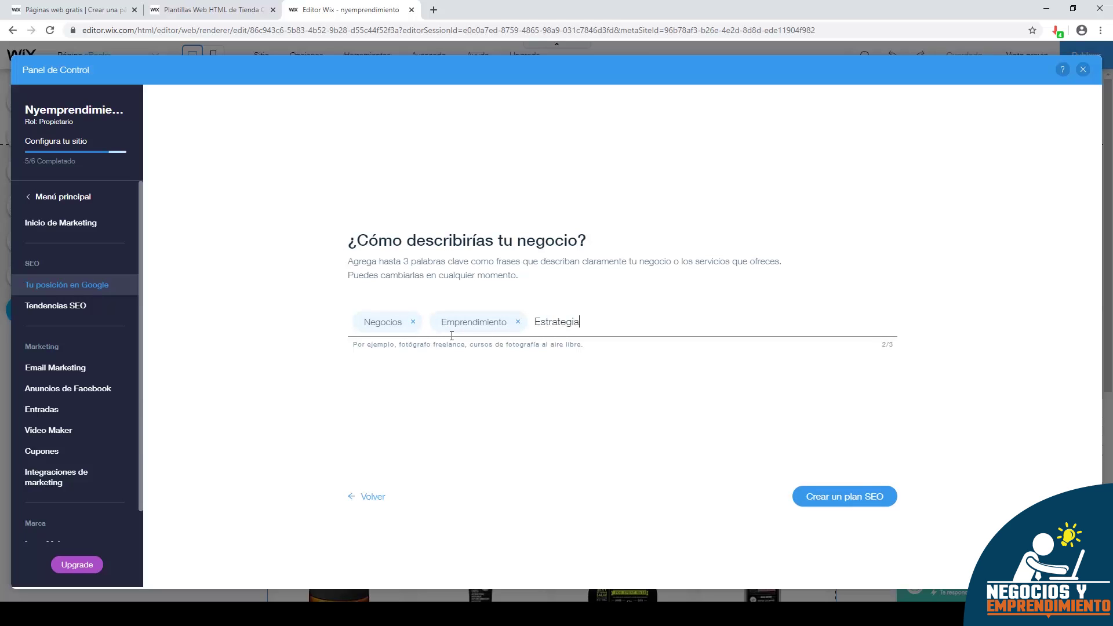
click(826, 489)
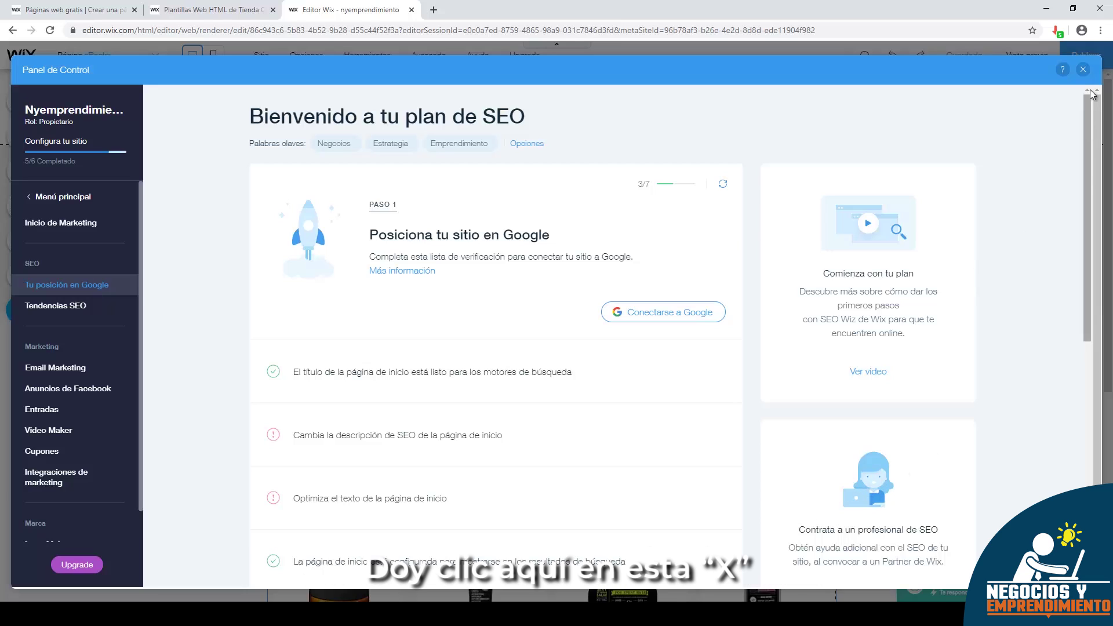
- Set the eBooks page store gallery to the Ebooks collection so Libro de emprendimiento appears
click(1082, 70)
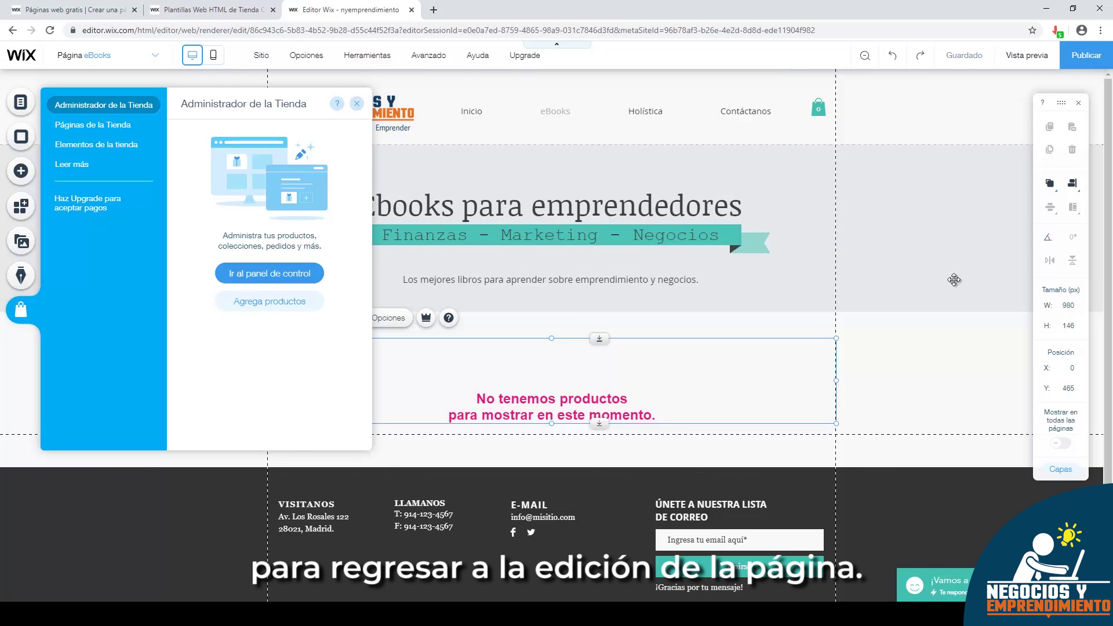
double_click(458, 110)
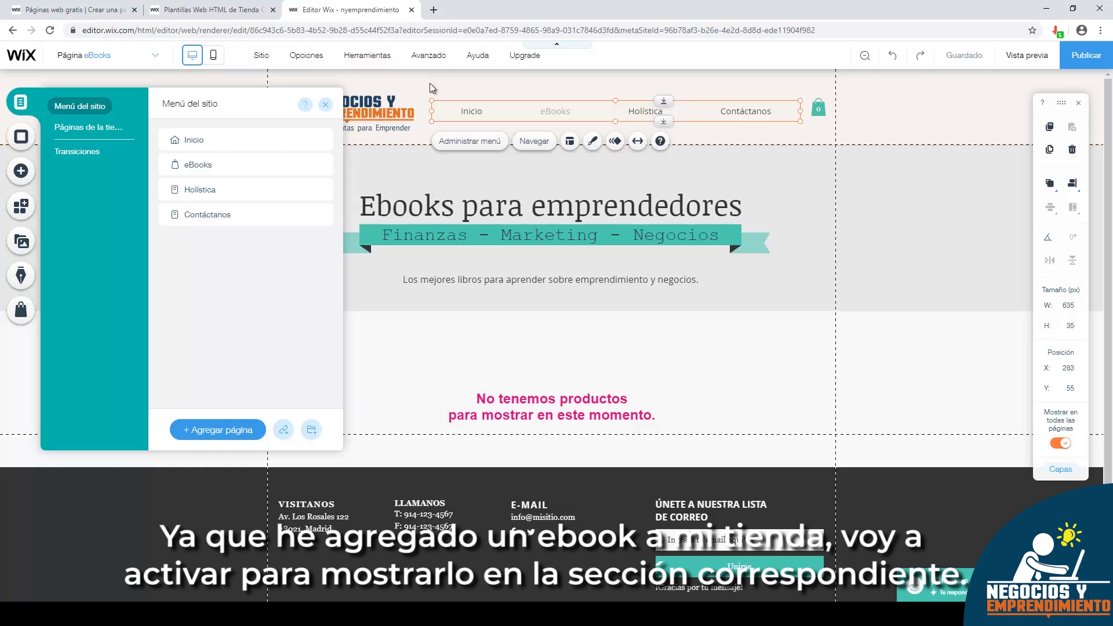
click(522, 376)
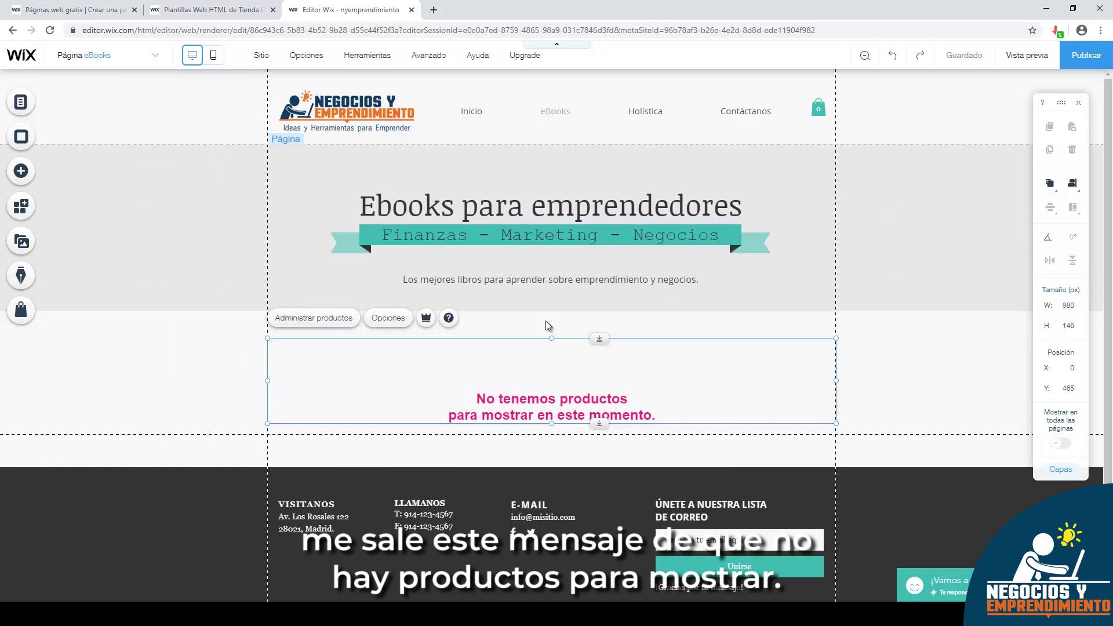
double_click(532, 396)
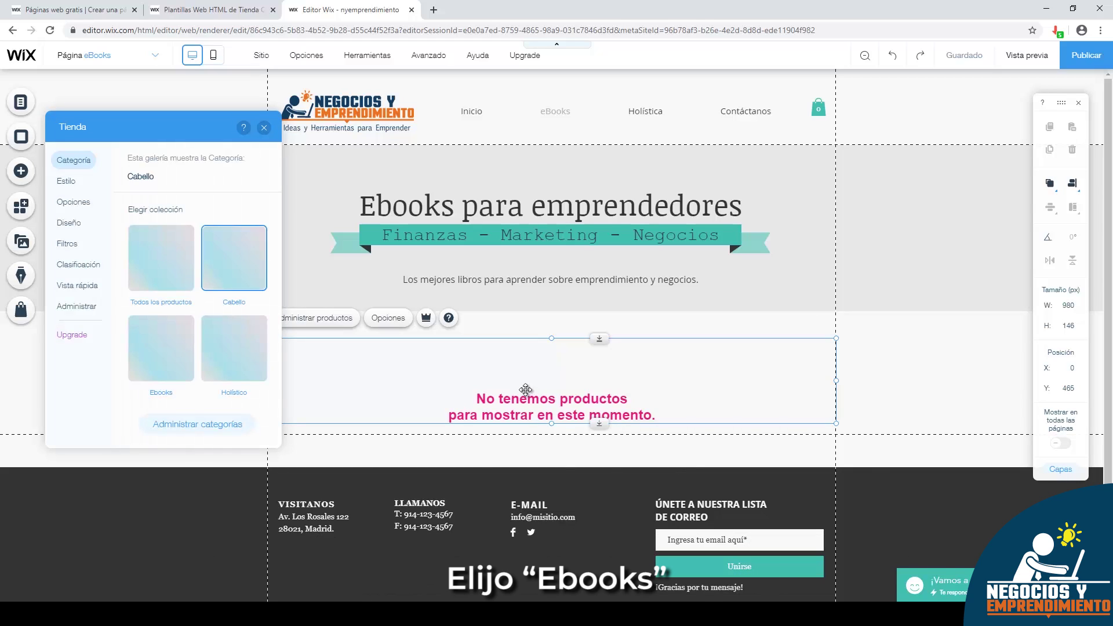
click(161, 363)
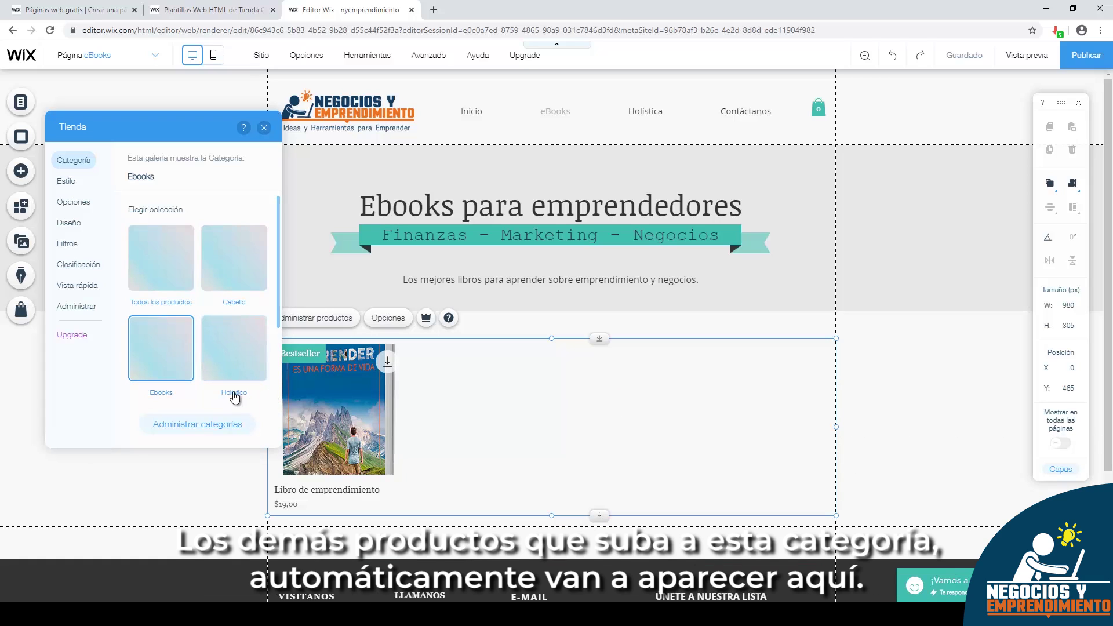
click(263, 128)
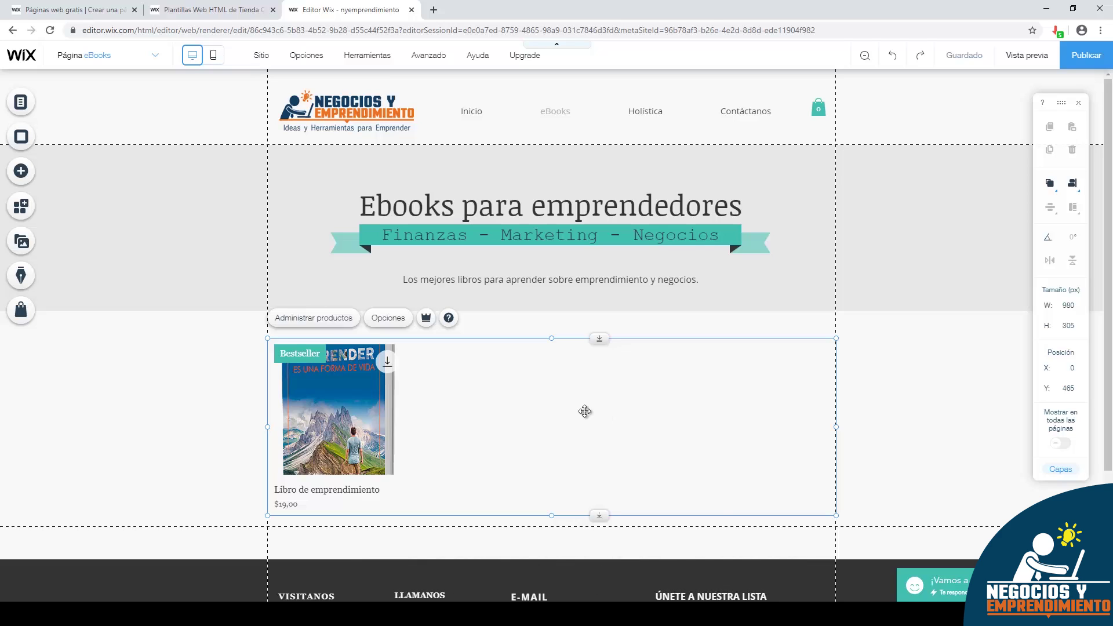
click(22, 207)
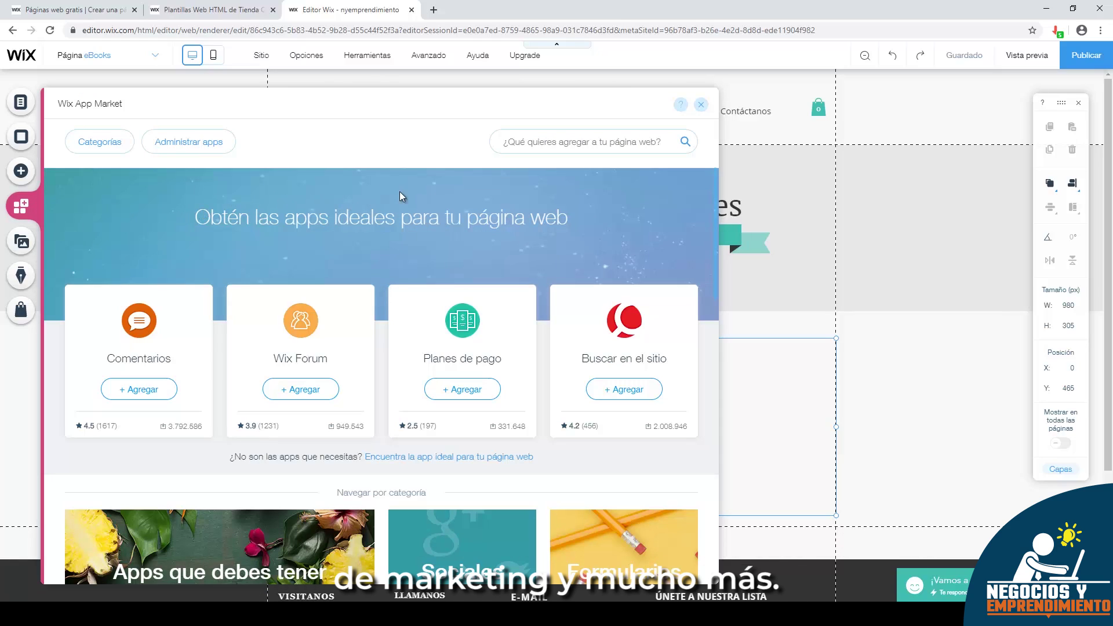
scroll(433, 215, down, 1)
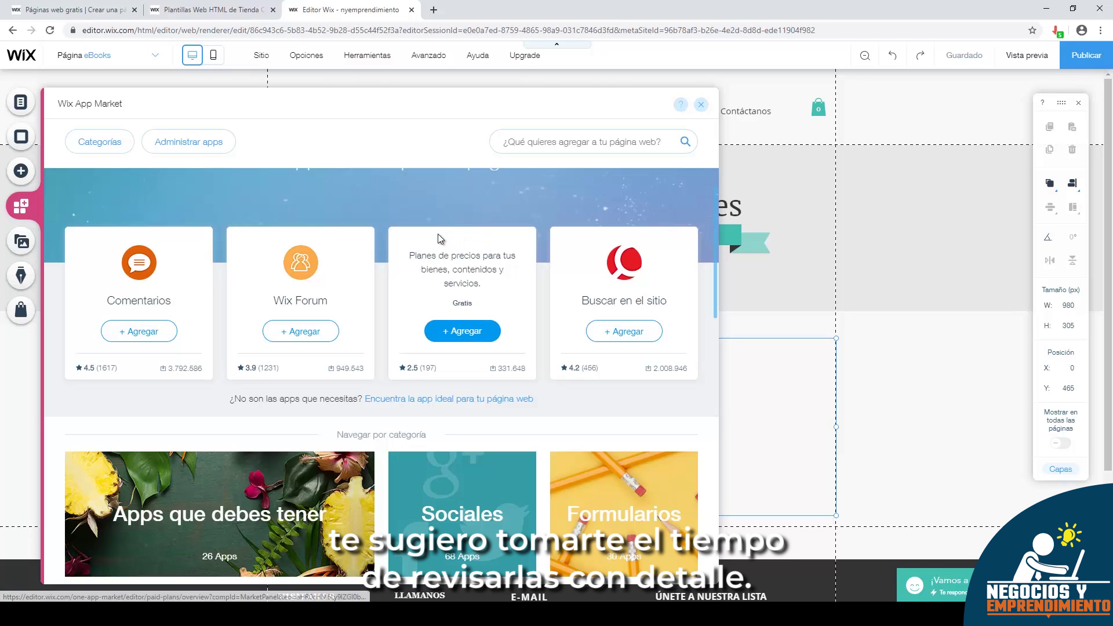
scroll(437, 234, down, 3)
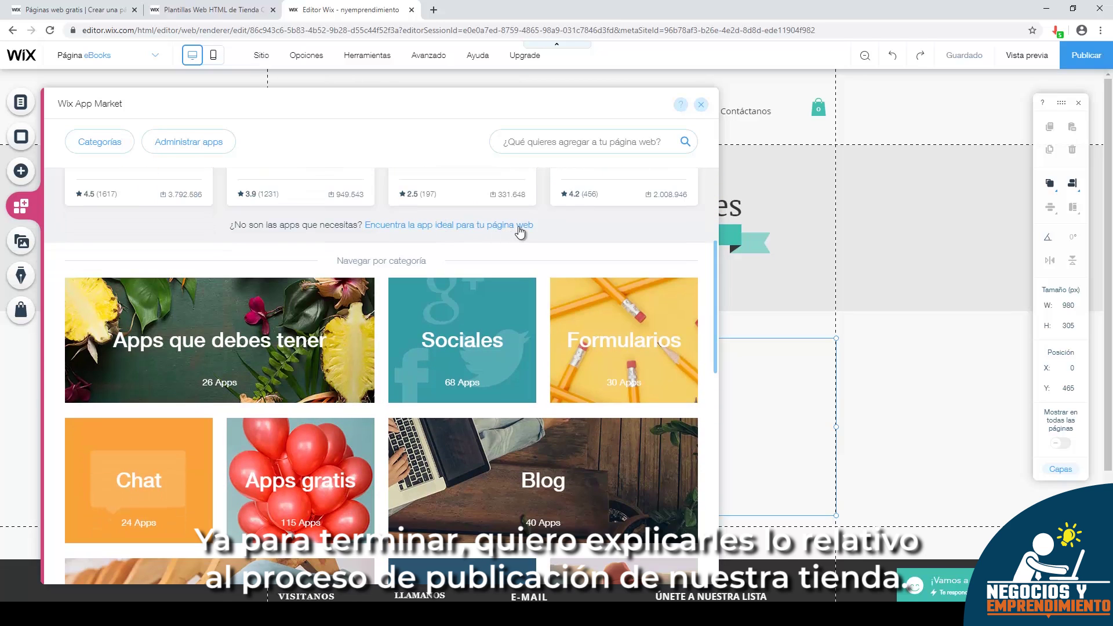
click(701, 105)
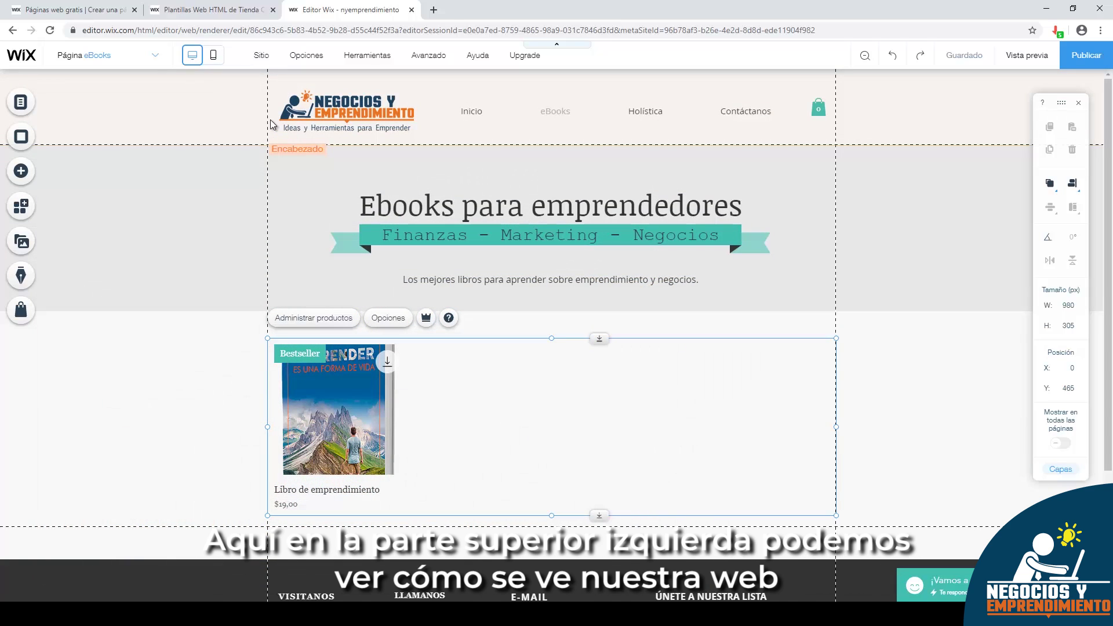
mouse_move(254, 69)
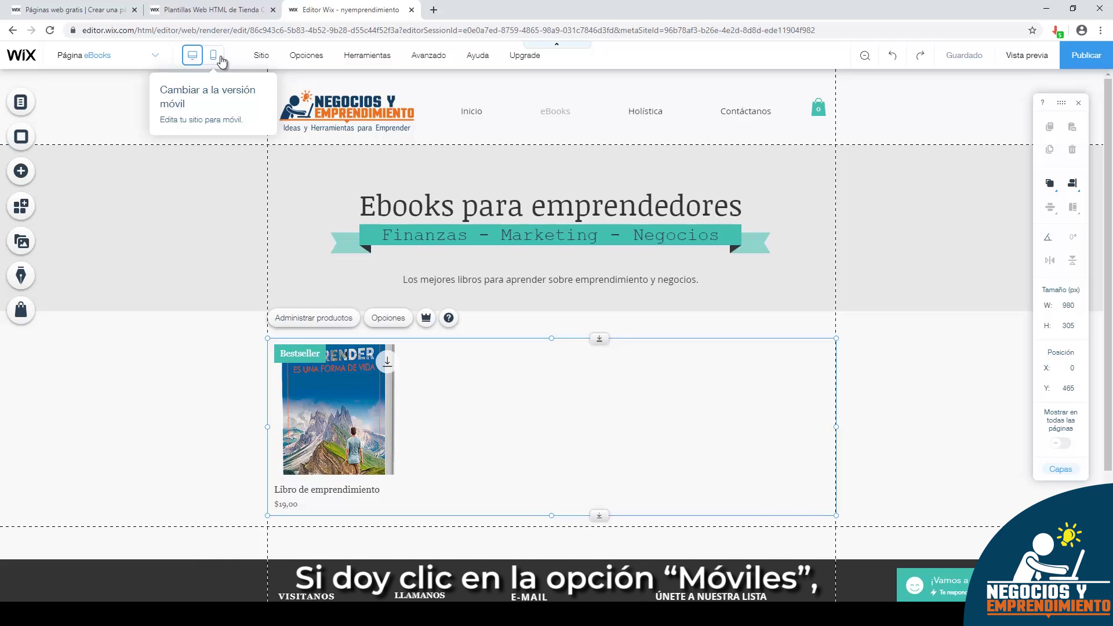
- Run mobile setup with a bottom quick-action bar and back-to-top button, then open the mobile editor
click(216, 58)
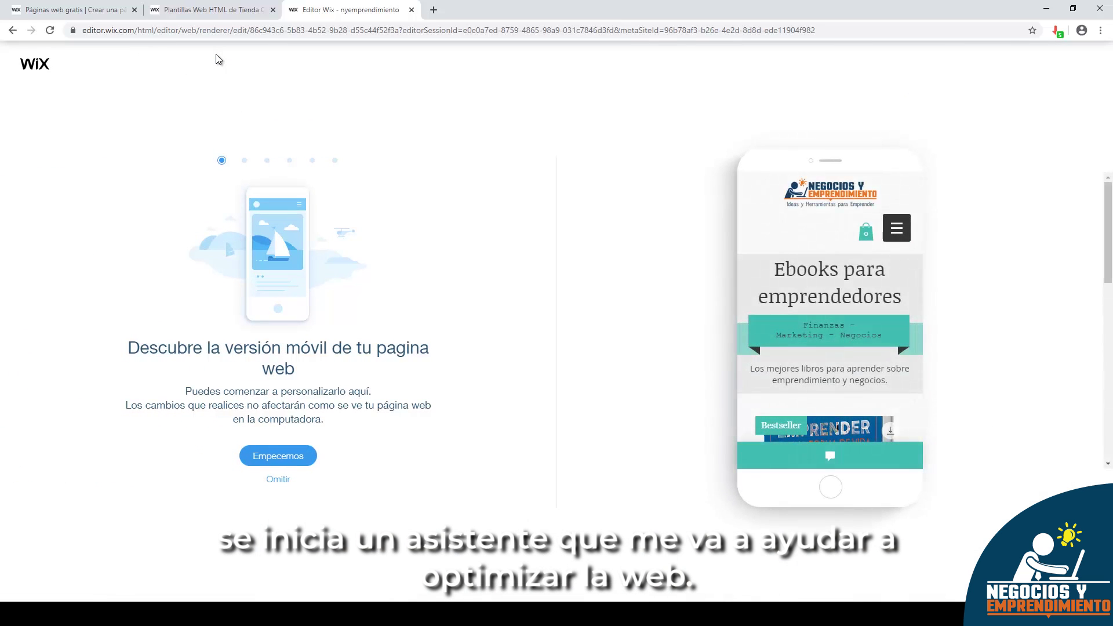
click(284, 456)
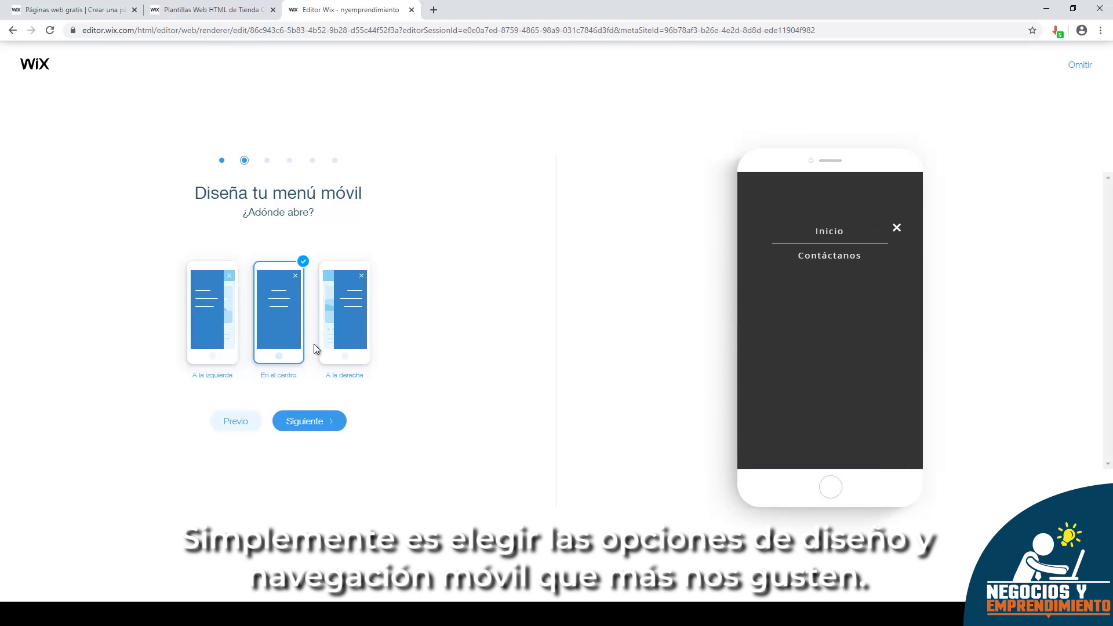
click(312, 426)
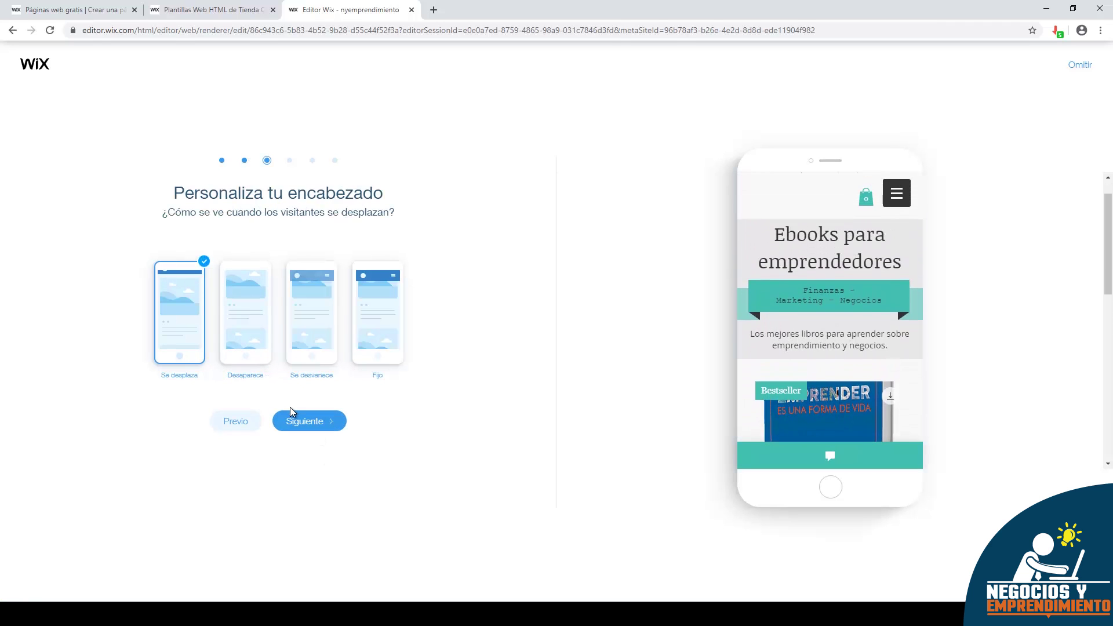
click(320, 428)
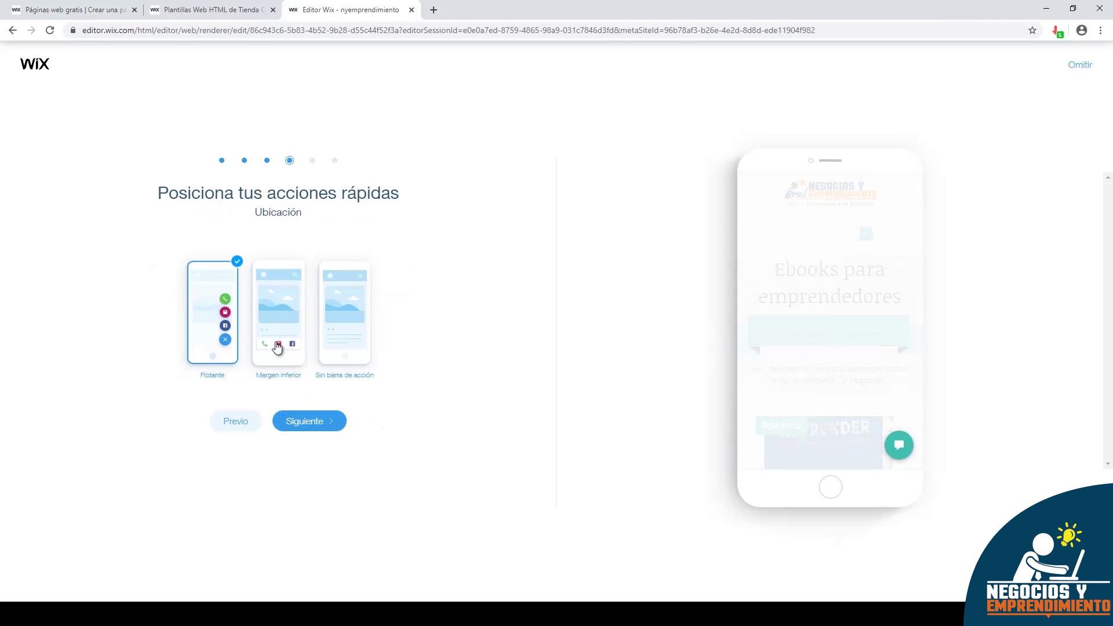
click(277, 342)
click(320, 422)
click(255, 342)
click(322, 426)
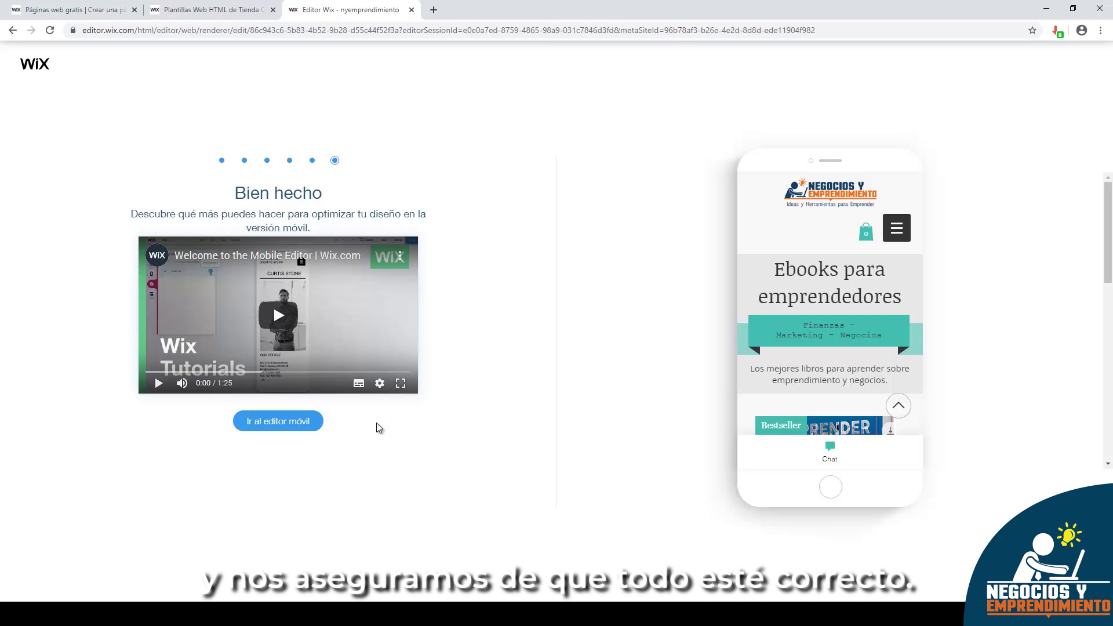
click(298, 422)
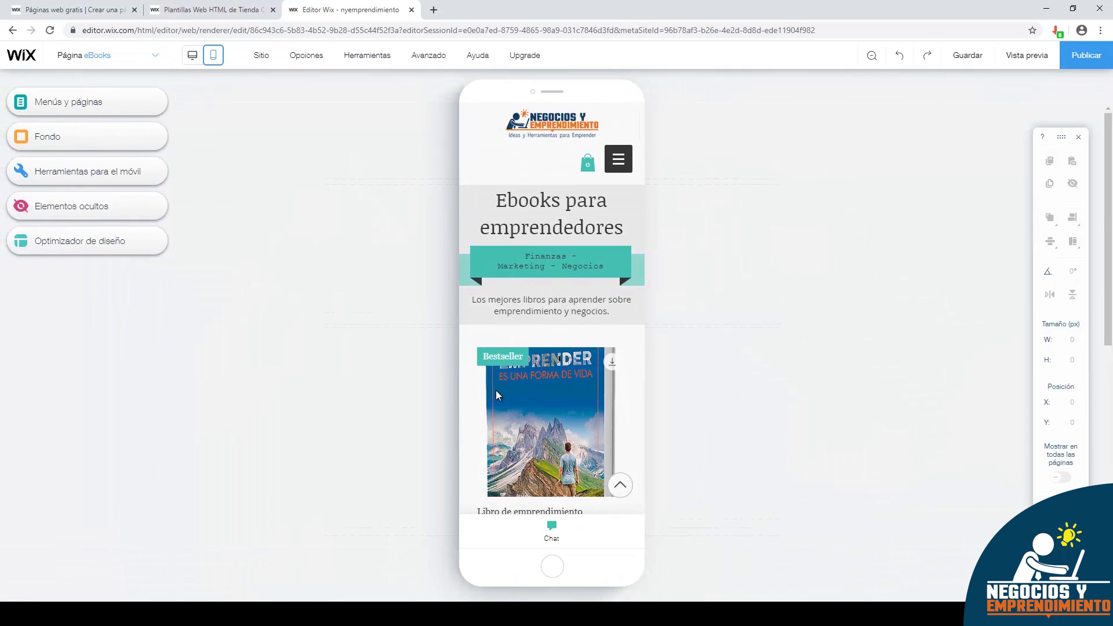
scroll(586, 246, down, 6)
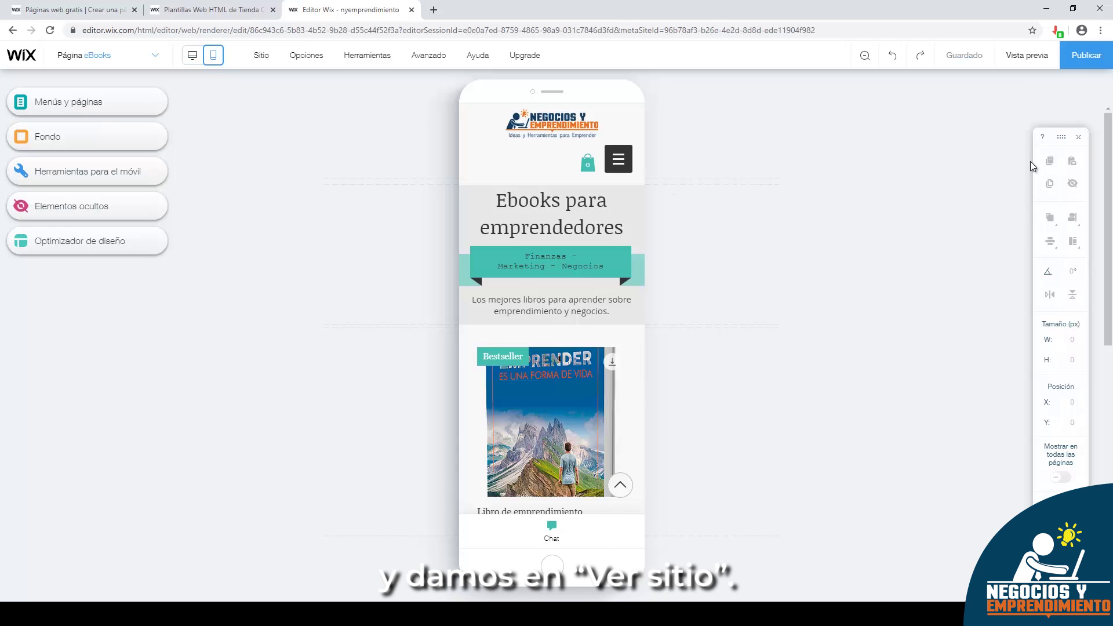
- Publish the site and browse the live site's eBooks page
click(1076, 55)
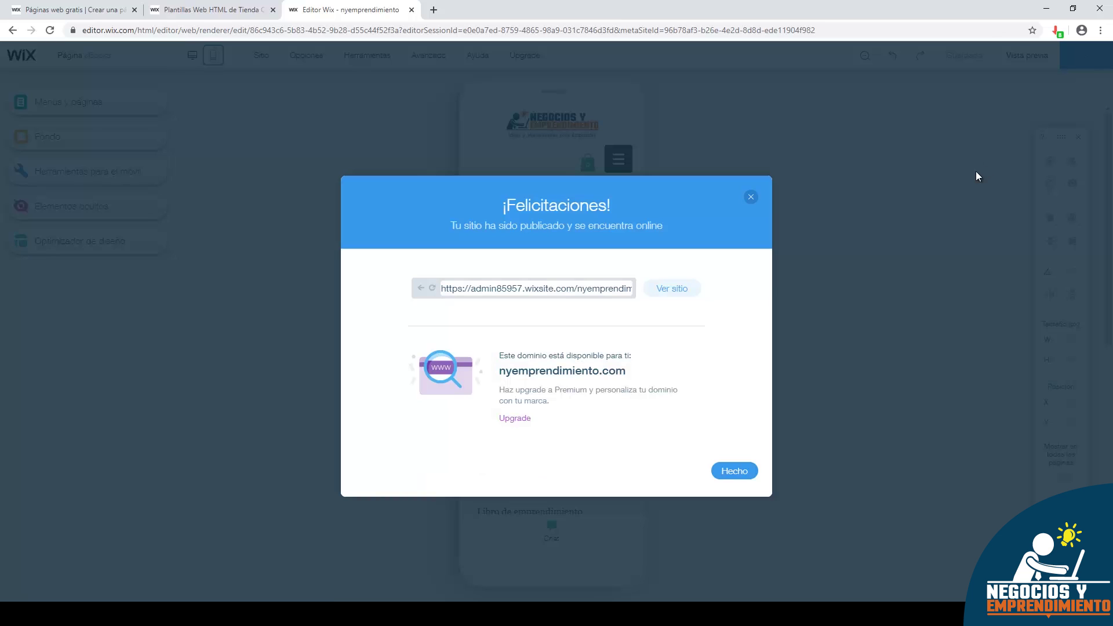
click(671, 288)
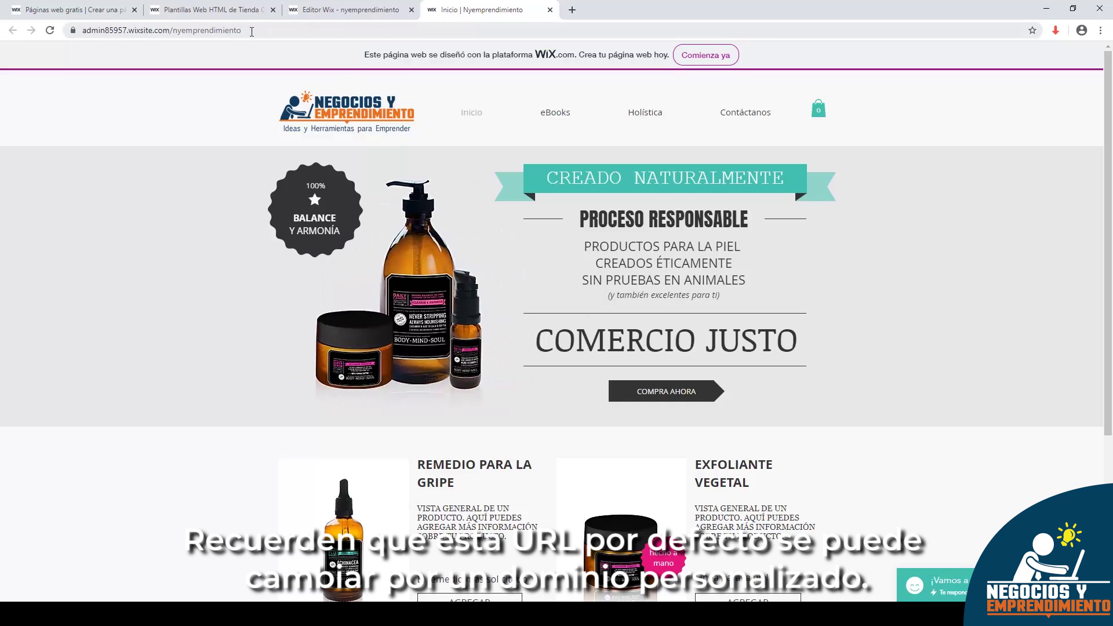
click(252, 31)
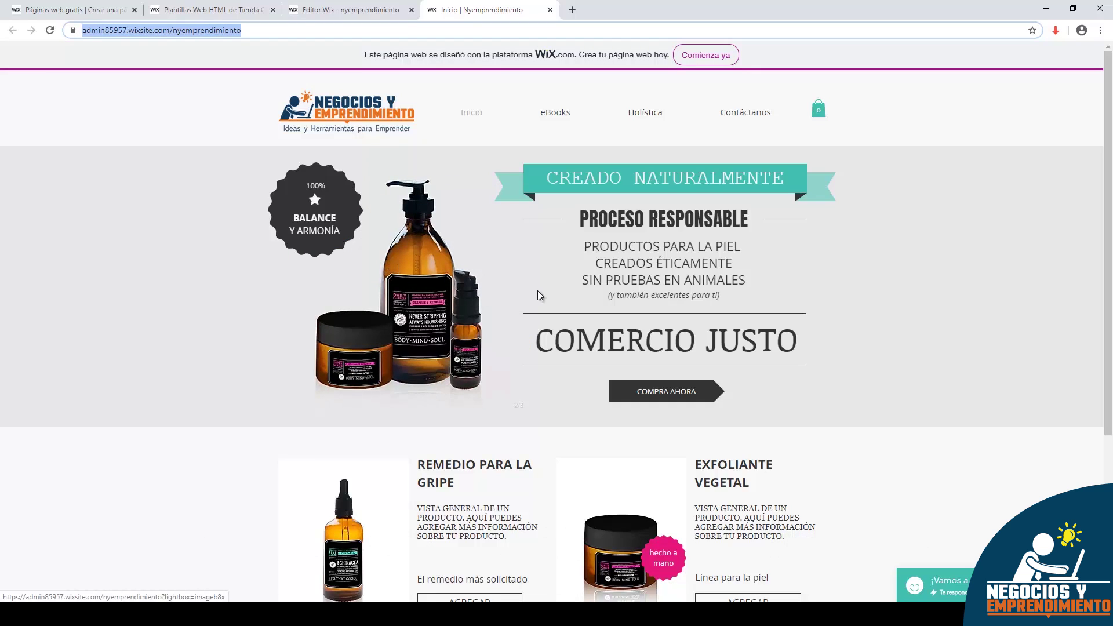
scroll(519, 329, down, 1)
scroll(519, 330, down, 2)
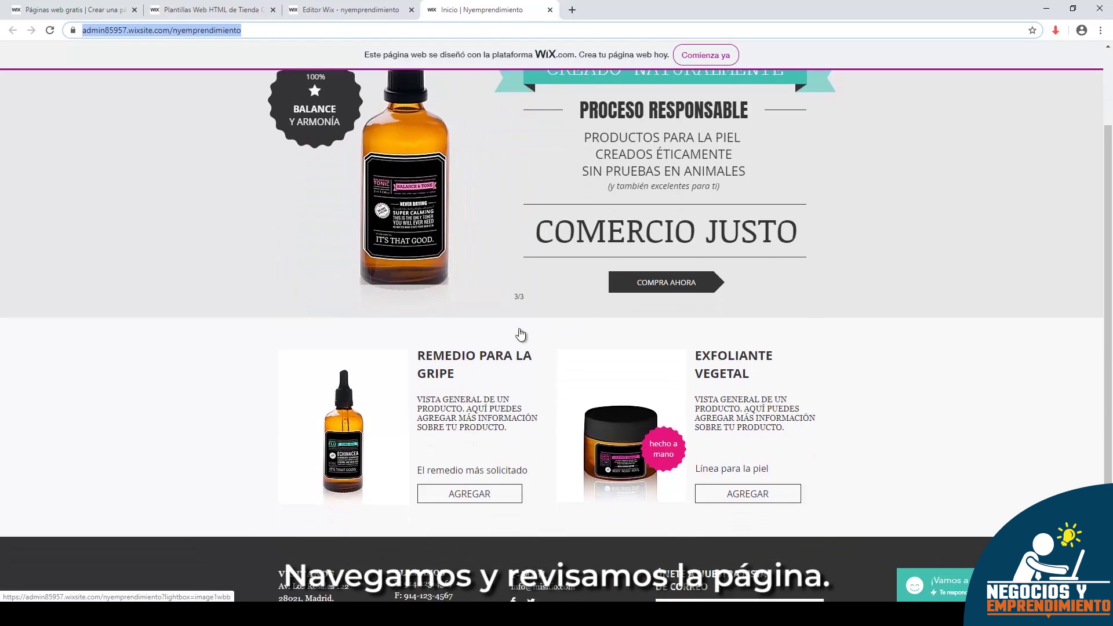
scroll(520, 336, down, 1)
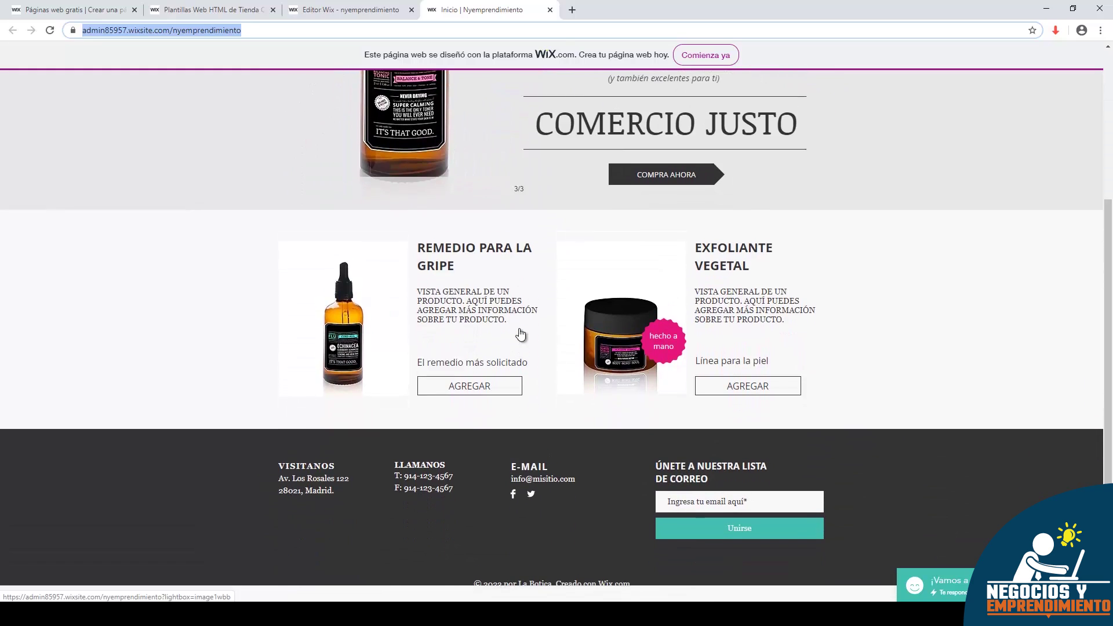
scroll(520, 335, up, 4)
click(551, 116)
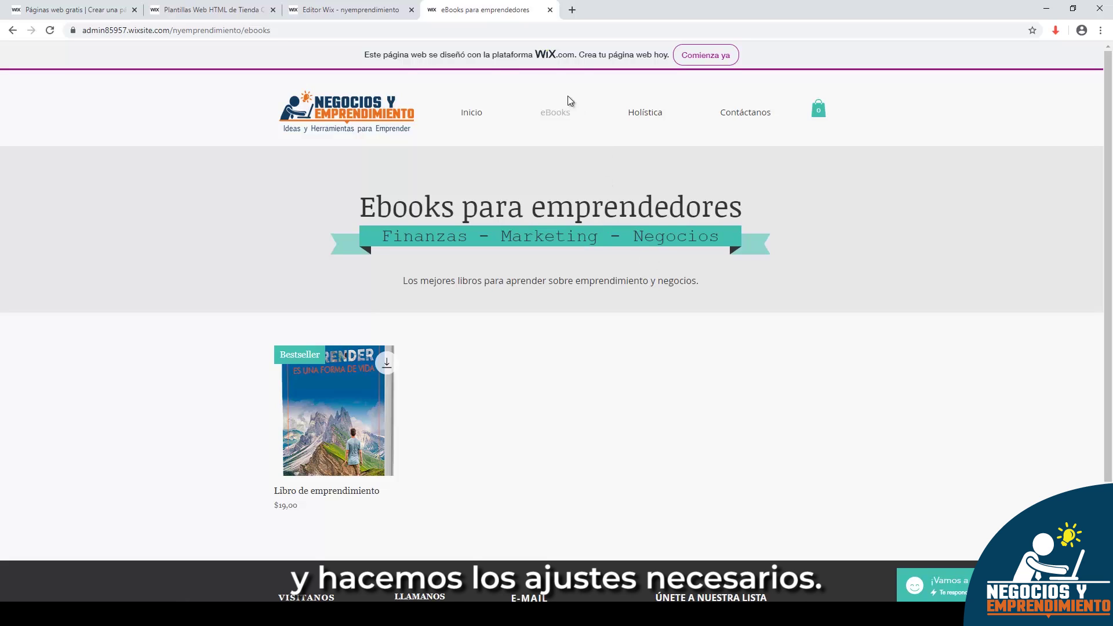
- Back in the editor, close the publish confirmation and switch to the desktop layout
click(382, 7)
click(751, 197)
click(193, 55)
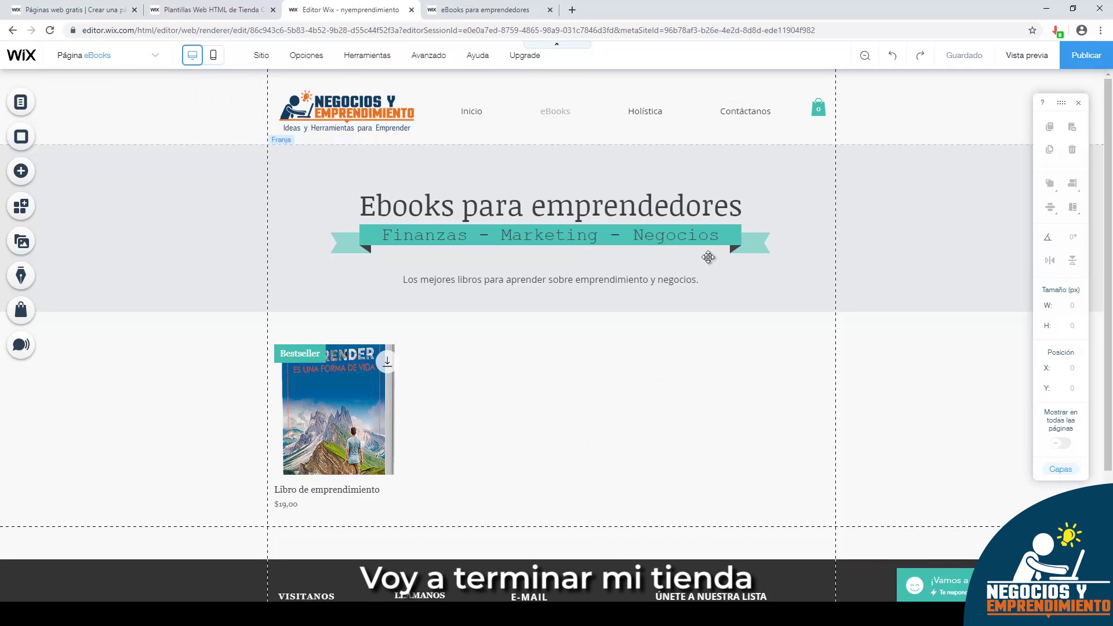